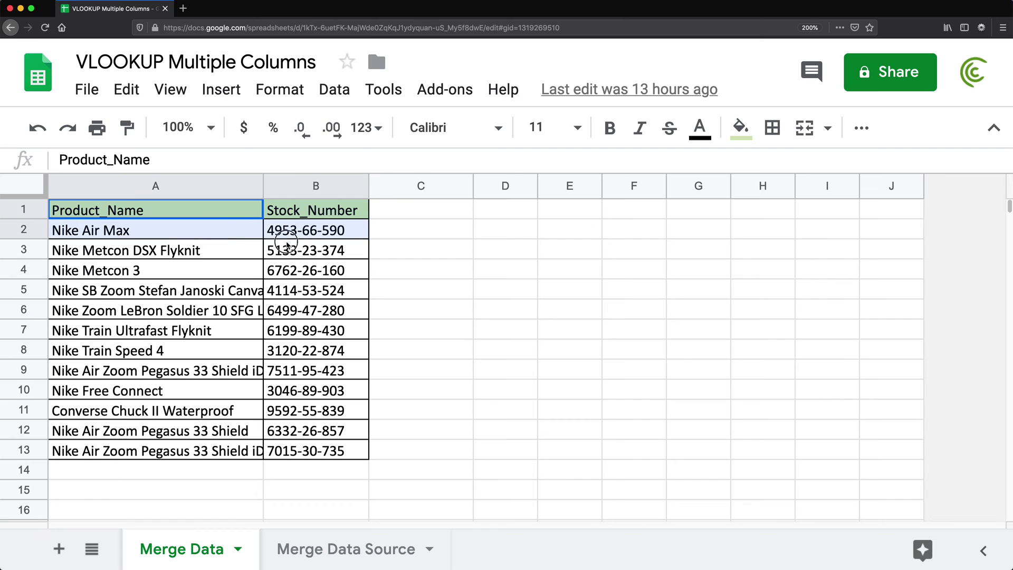
Compare the Stock_Number column on the Merge Data sheet with the stock numbers, types, prices and costs on Merge Data Source.
drag(326, 227, 311, 433)
click(319, 543)
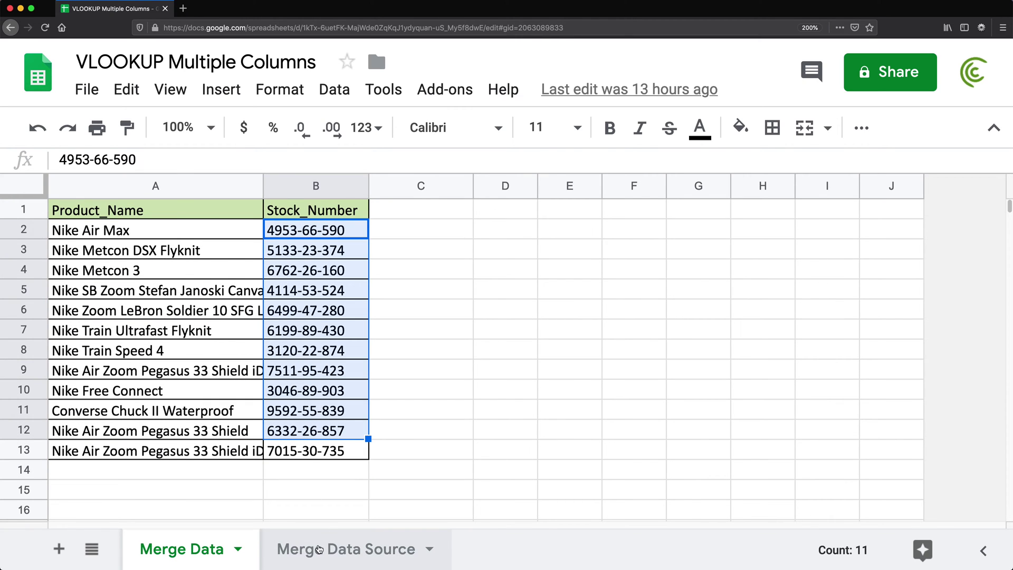
drag(228, 235, 253, 440)
drag(339, 230, 720, 430)
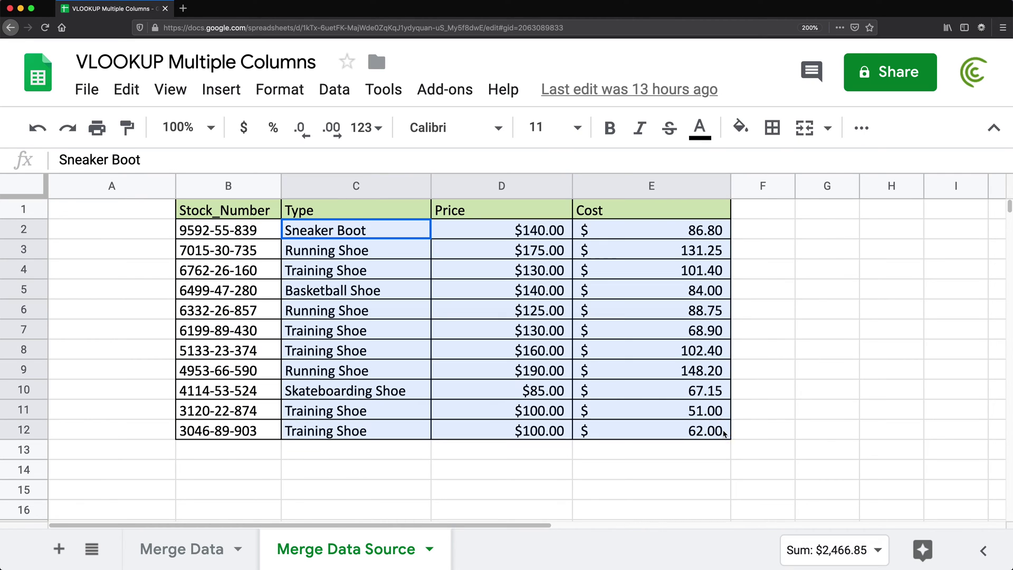
click(348, 232)
drag(348, 232, 650, 427)
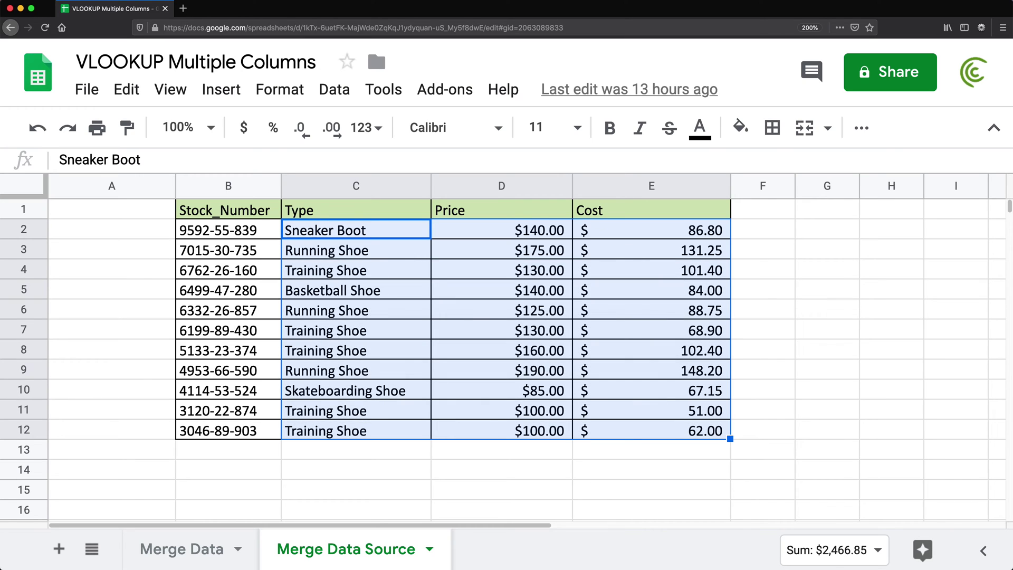
Copy the Type, Price and Cost headers from Merge Data Source into C1:E1 of the Merge Data sheet.
click(200, 549)
click(404, 235)
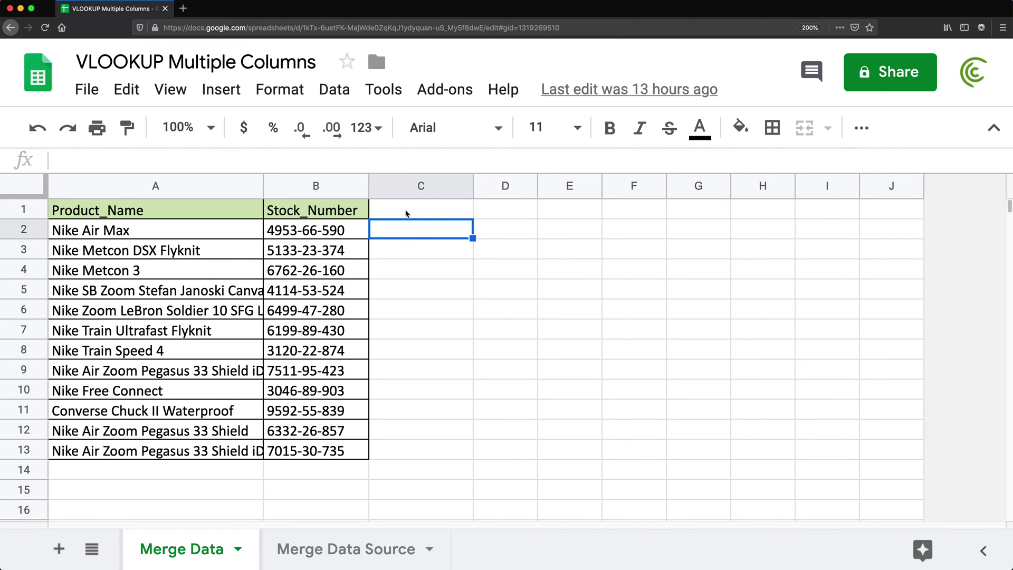
click(406, 213)
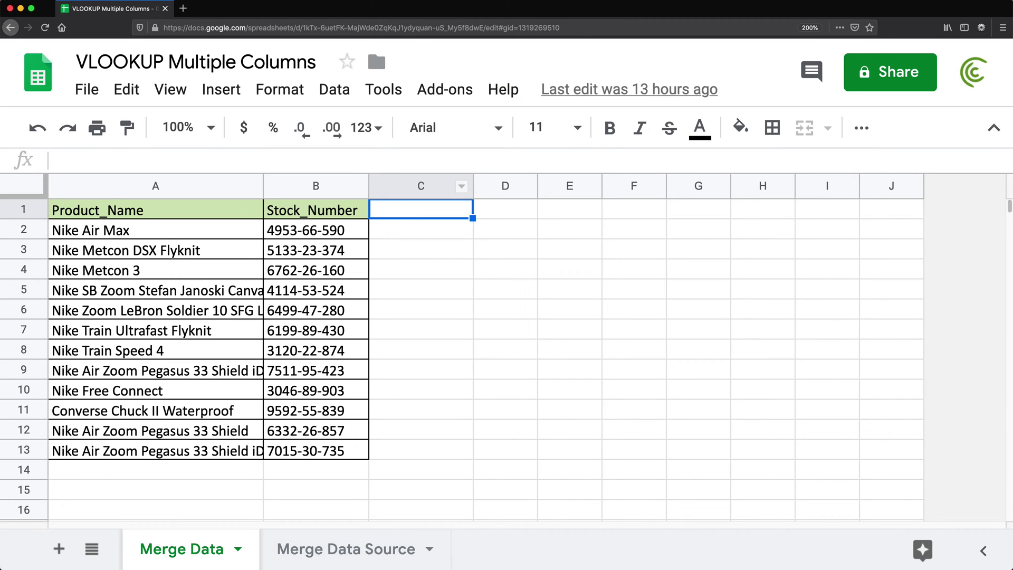
click(346, 551)
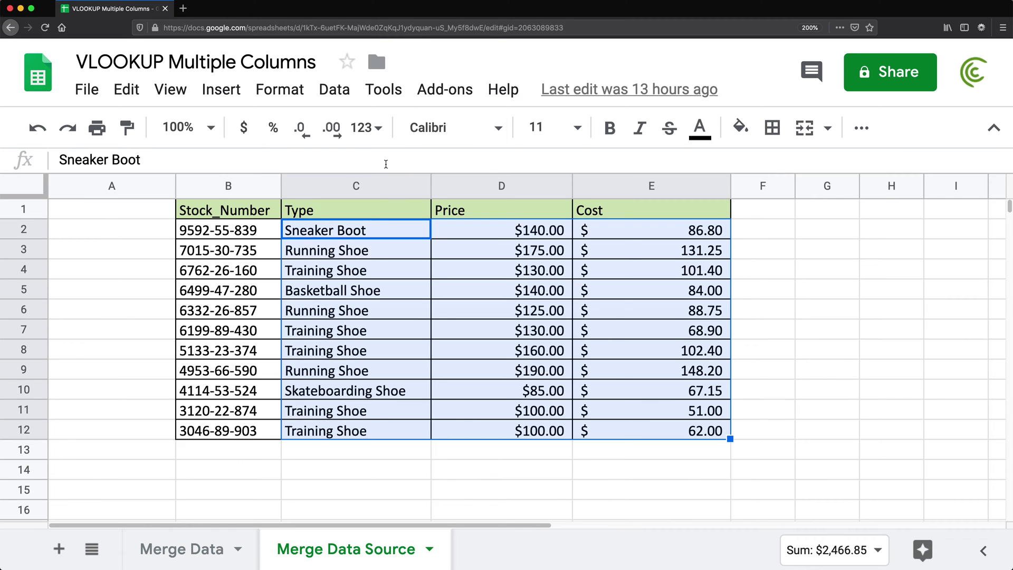
drag(373, 209, 621, 221)
key(super+c)
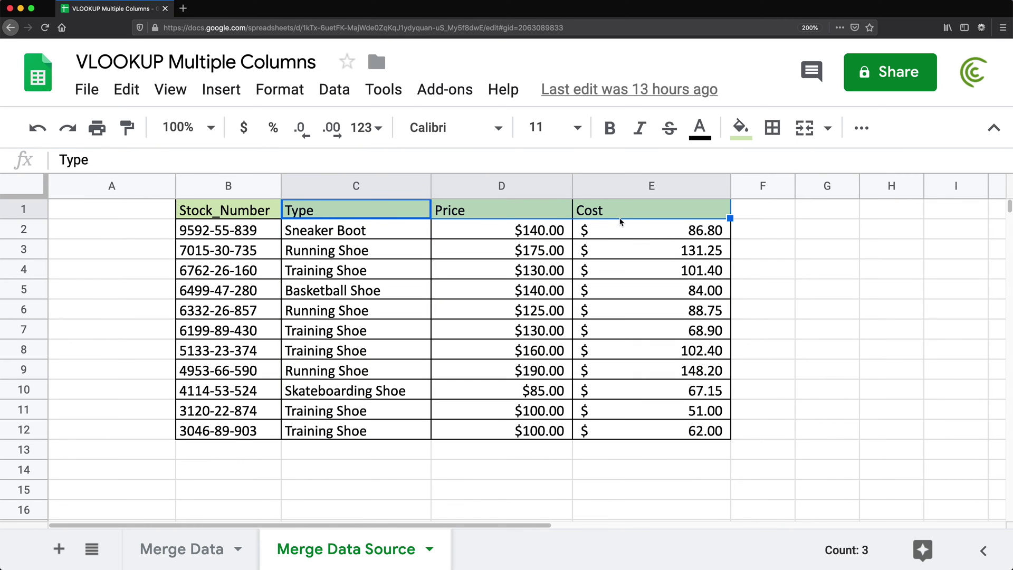
click(182, 549)
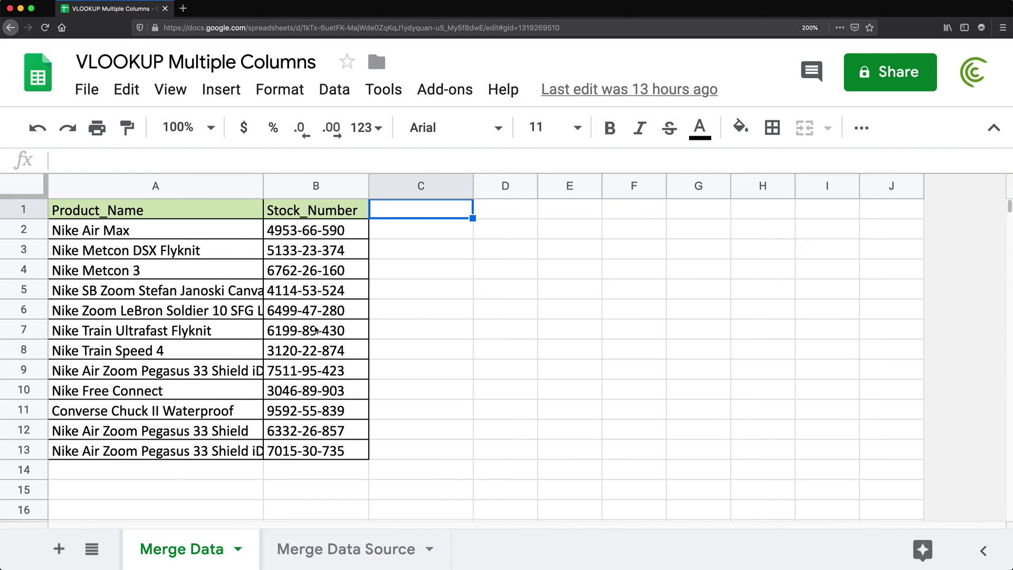
key(super+v)
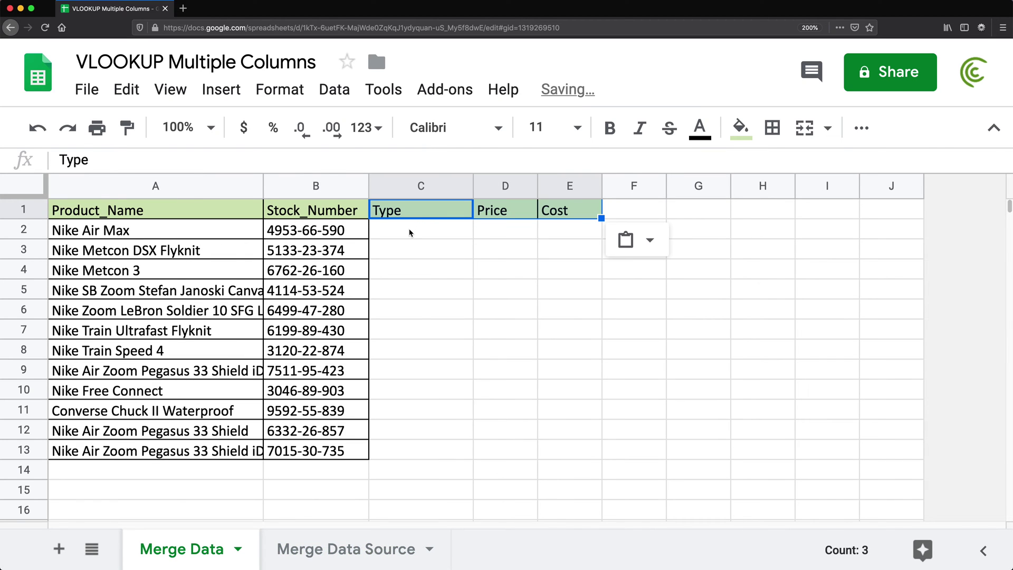
Start a VLOOKUP in Merge Data C2 with search key B2 and the absolute range 'Merge Data Source'!$B$2:$E.
click(410, 233)
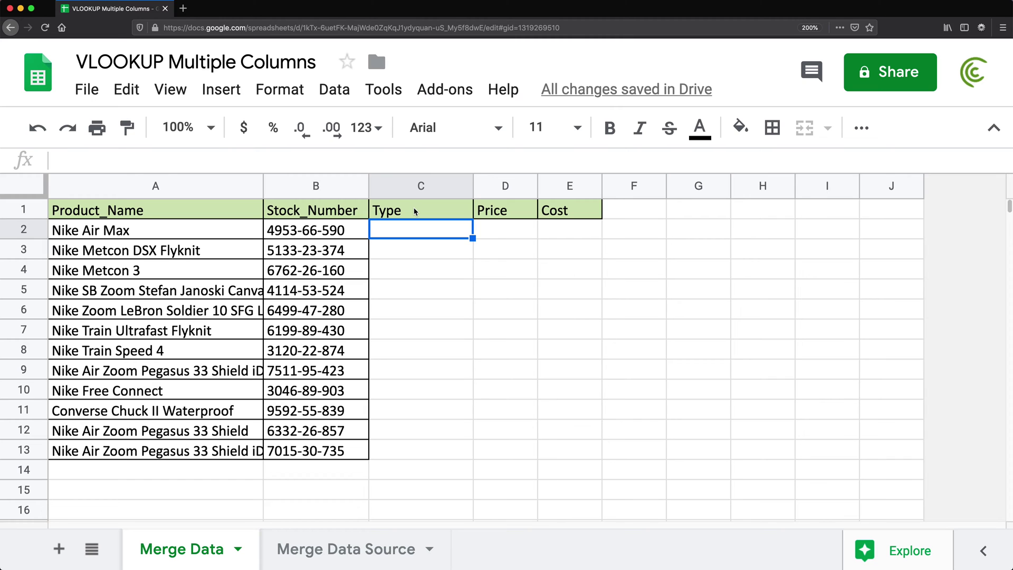
text(=vl)
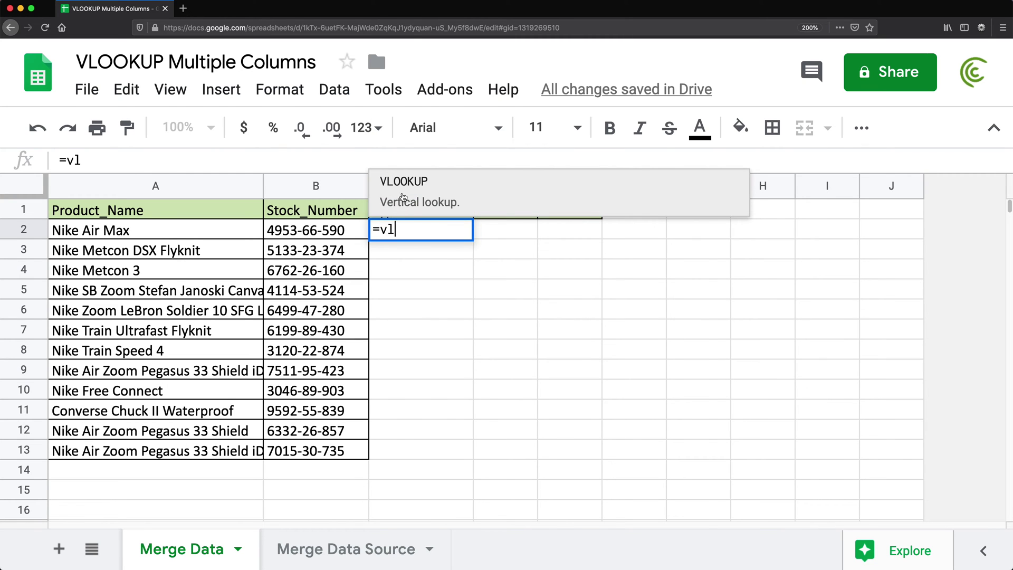
click(402, 198)
click(307, 237)
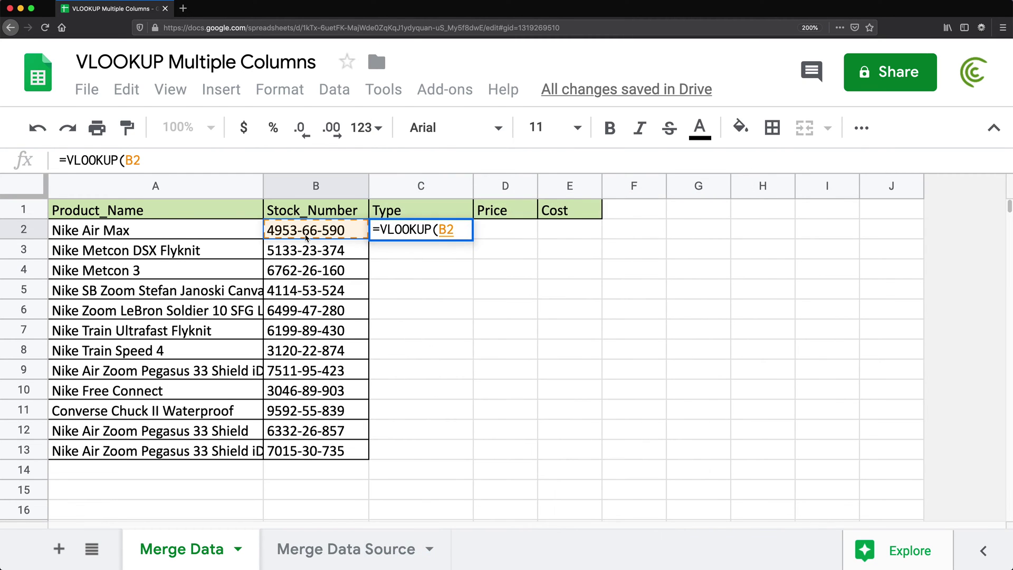
text(,)
click(296, 553)
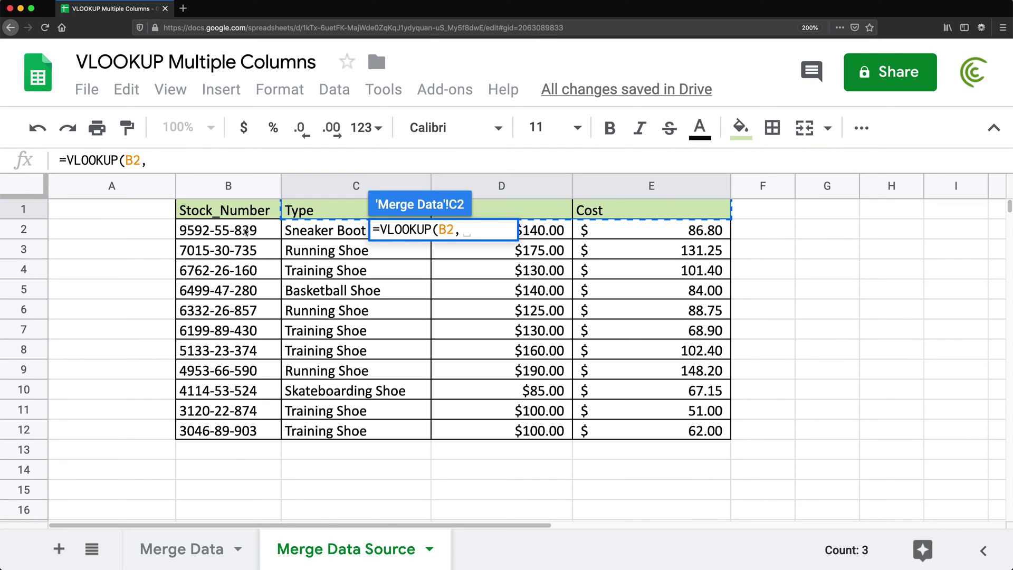
drag(246, 232, 691, 519)
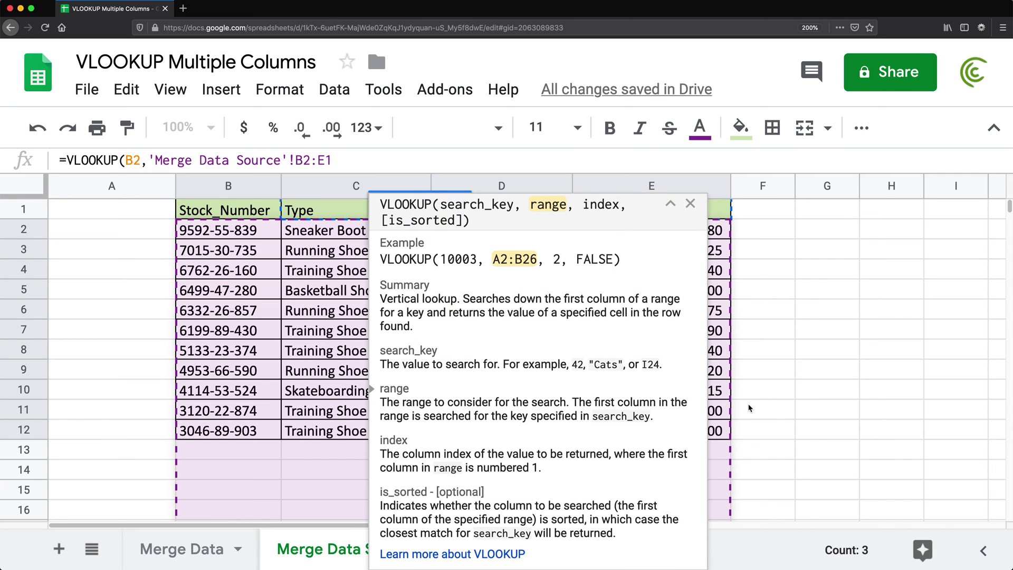
click(690, 203)
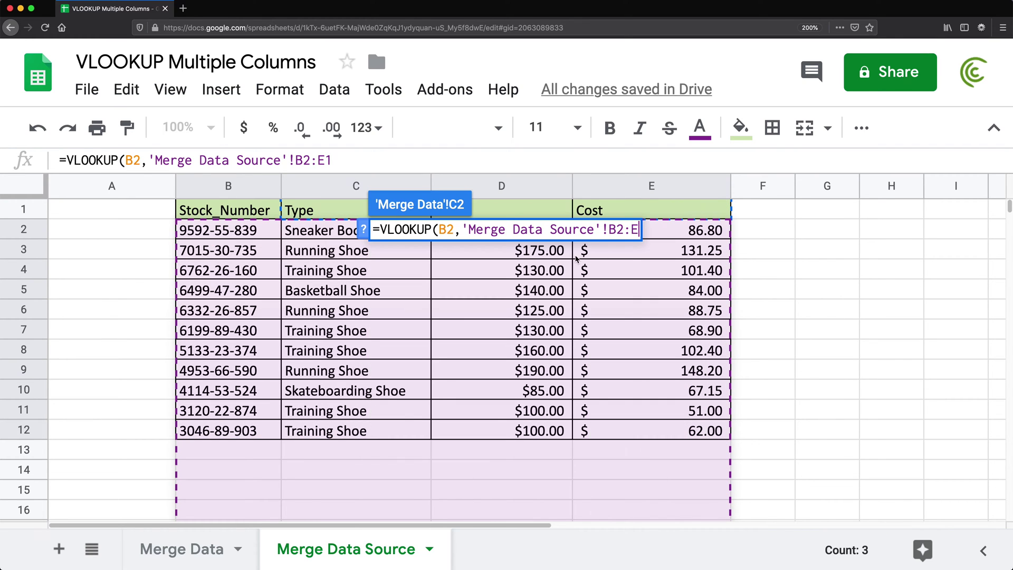
key(F4)
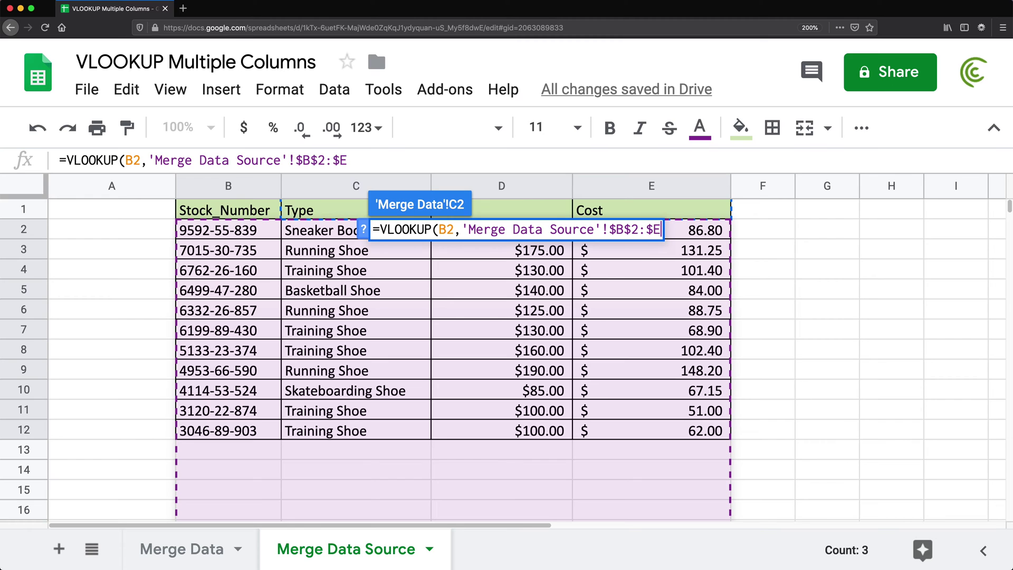
Complete the C2 VLOOKUP with column index 2 and 0 for an exact match.
text(,)
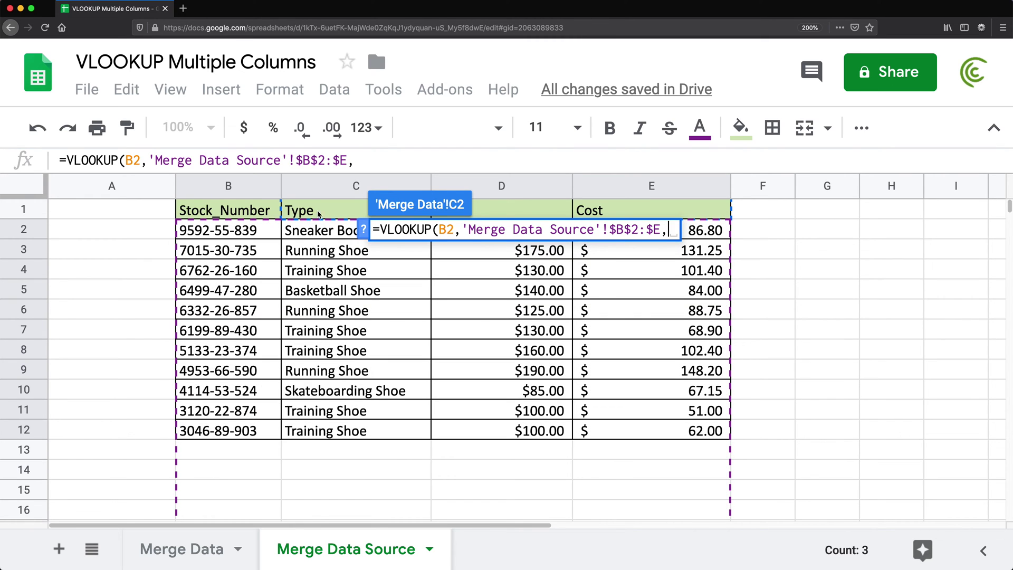
text(2)
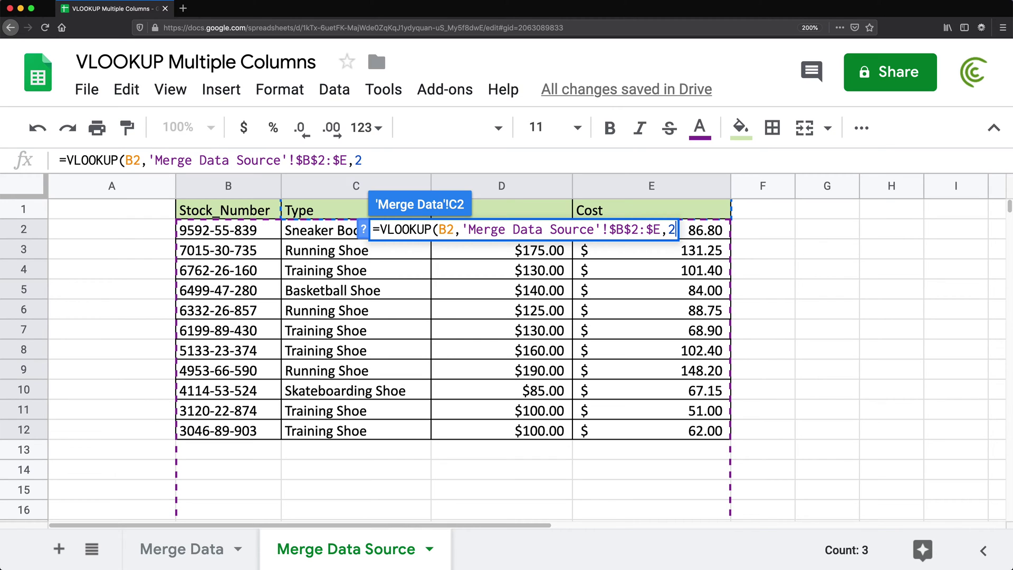
text(,)
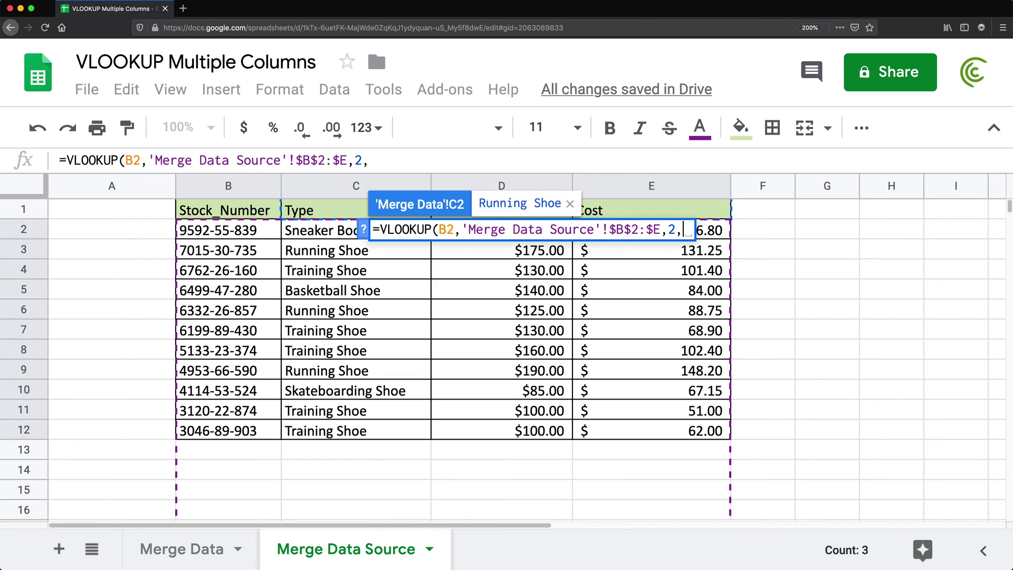
text(0)
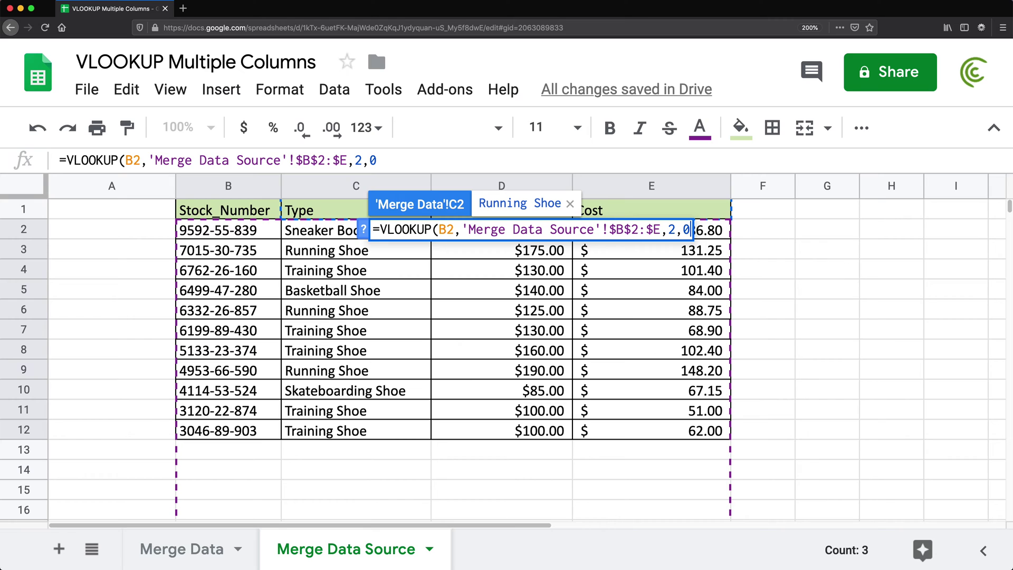
text())
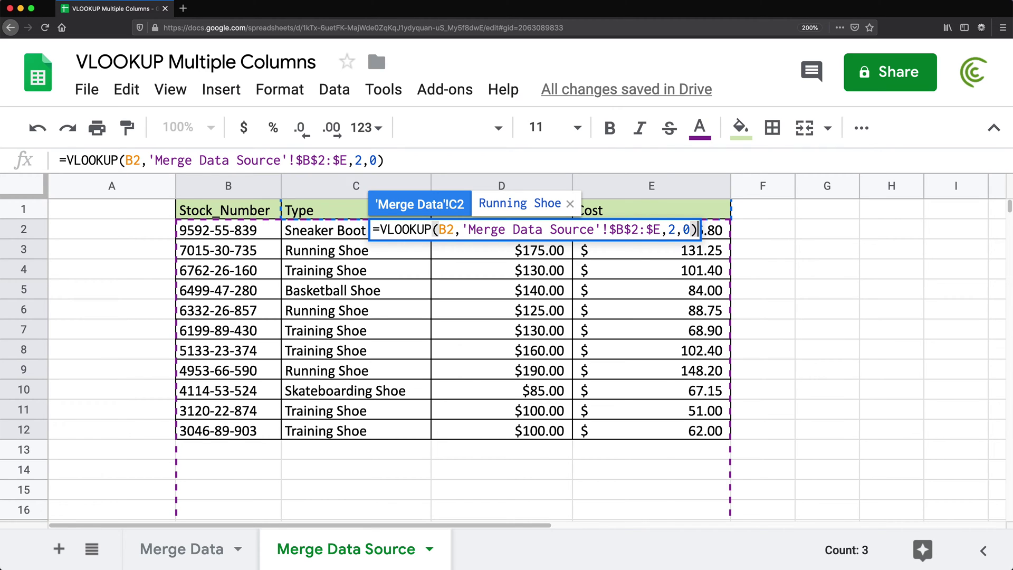
key(Return)
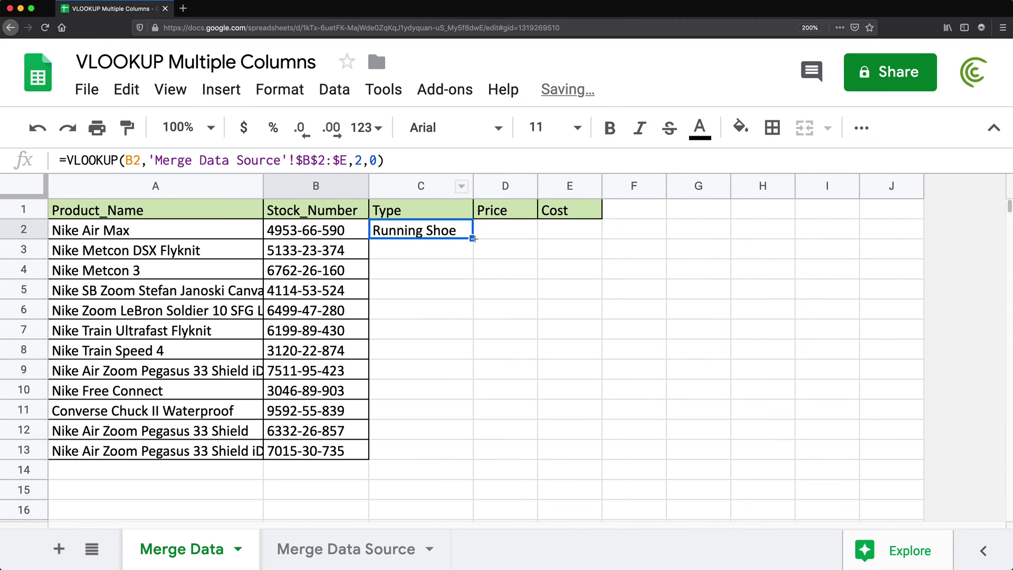
Fill the C2 formula down through C13 and fit column C's width to its contents.
drag(474, 238, 462, 448)
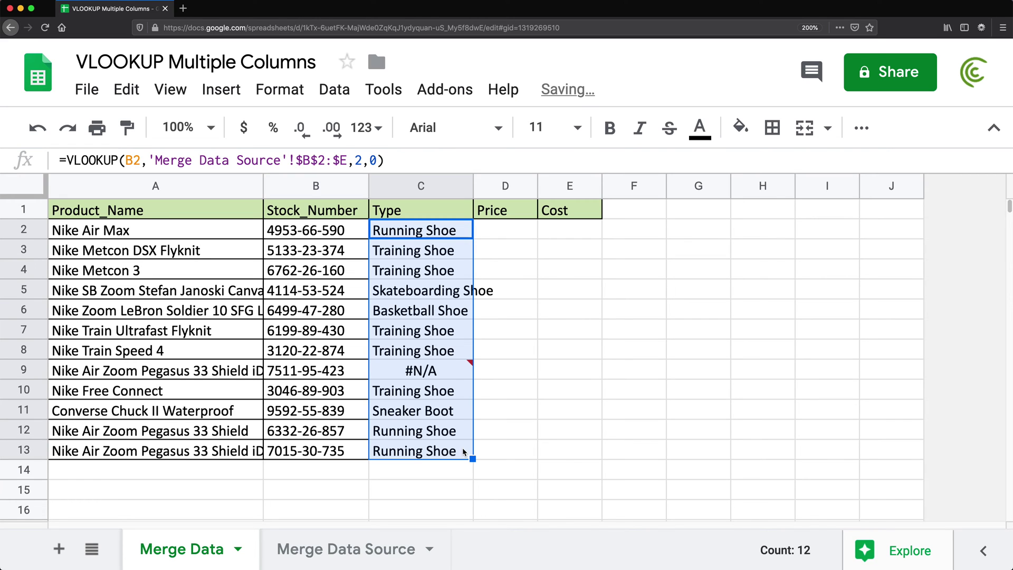
double_click(474, 185)
Examine the error in C9 and check its stock number against the Stock_Number column on Merge Data Source.
click(428, 372)
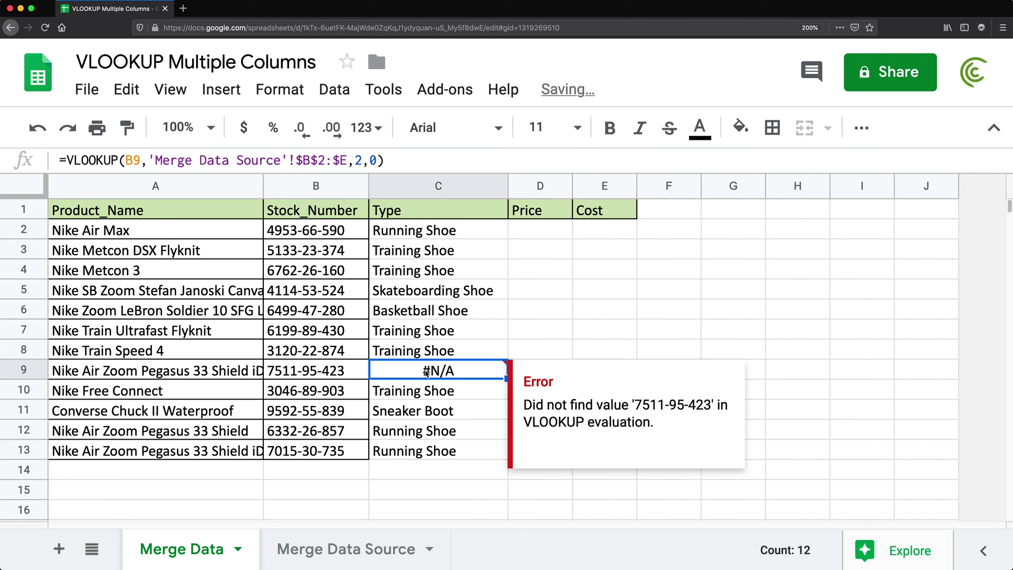
click(325, 376)
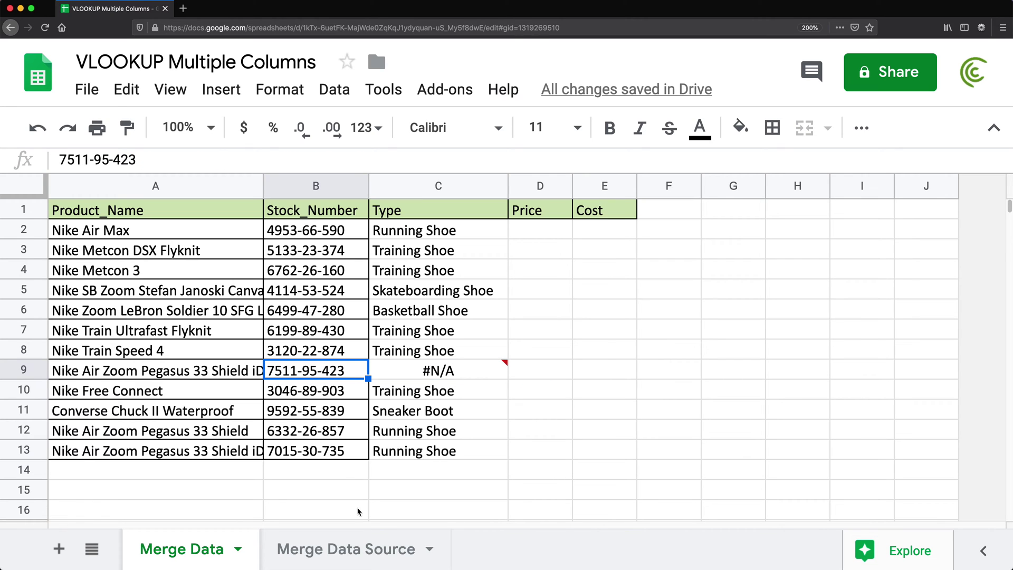
click(362, 549)
drag(263, 295, 269, 431)
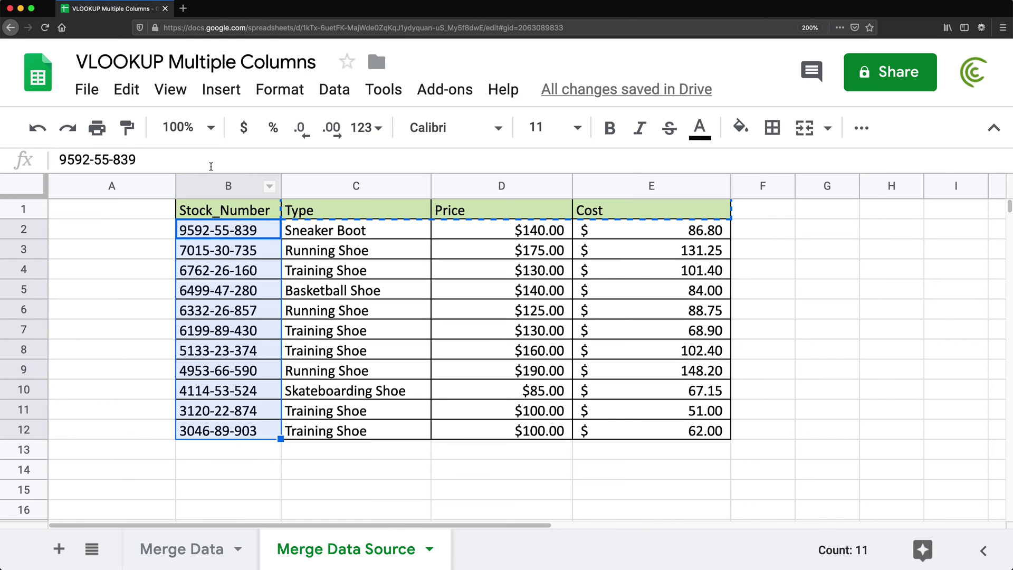
click(224, 214)
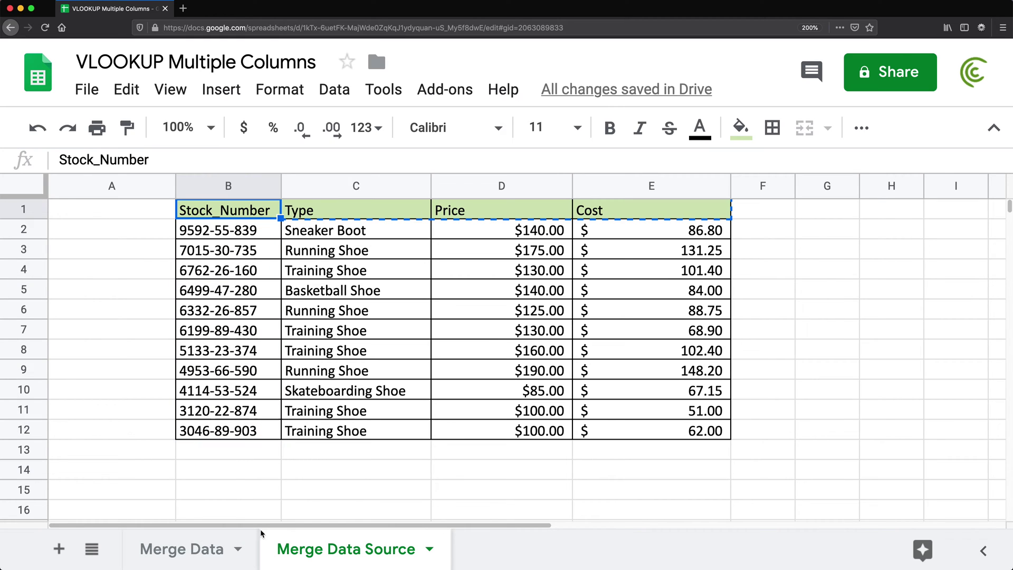
Copy the full VLOOKUP formula text from Merge Data C2 into D2 under Price, keeping its references unchanged.
click(204, 550)
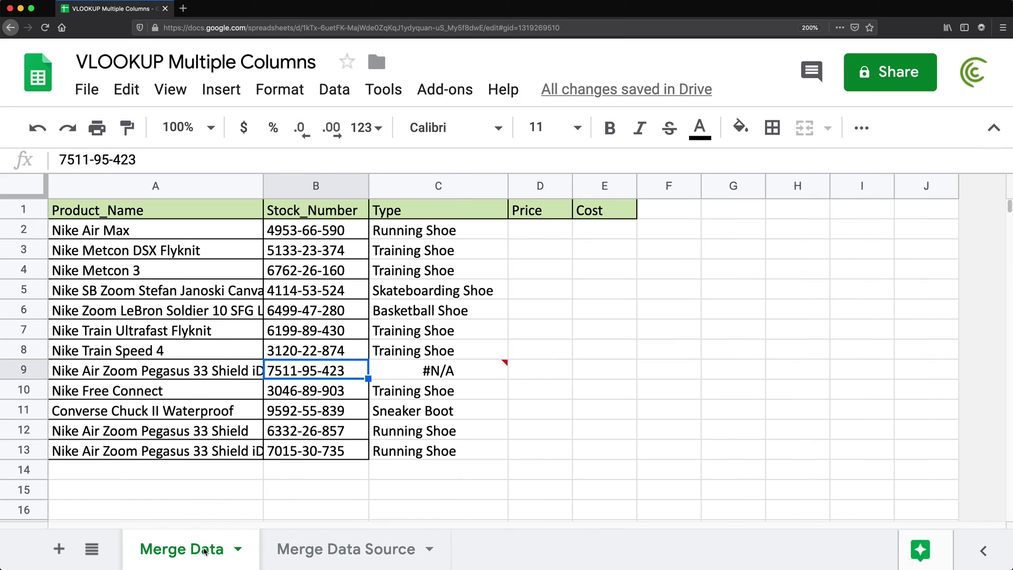
click(432, 234)
double_click(501, 230)
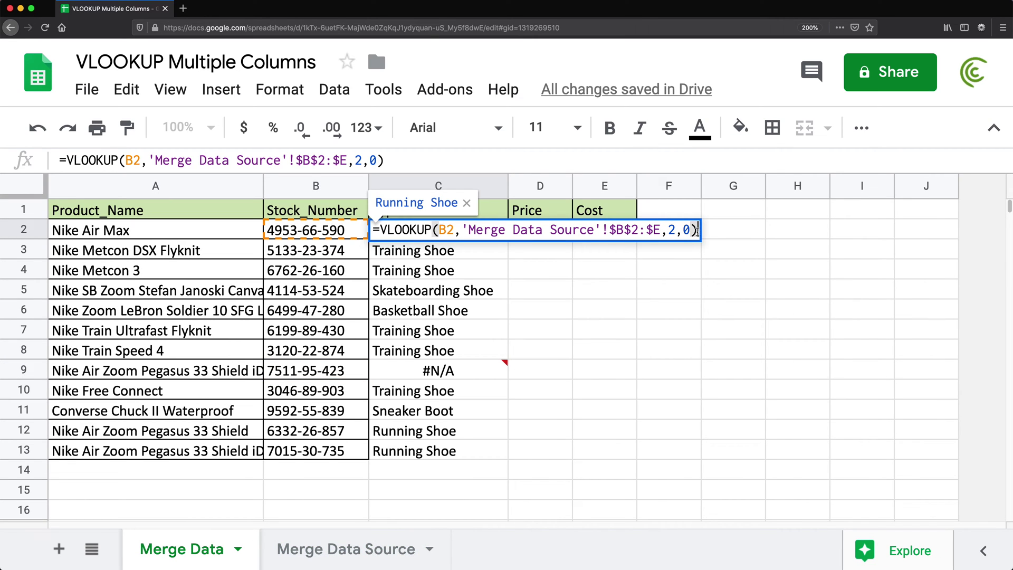
drag(700, 234, 367, 236)
key(super+c)
key(Escape)
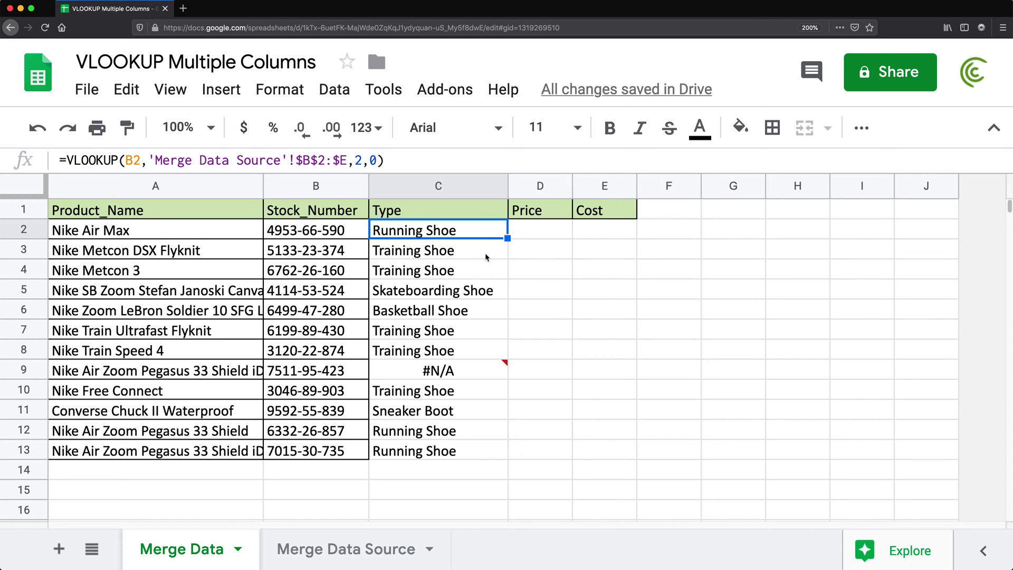
click(535, 222)
key(super+v)
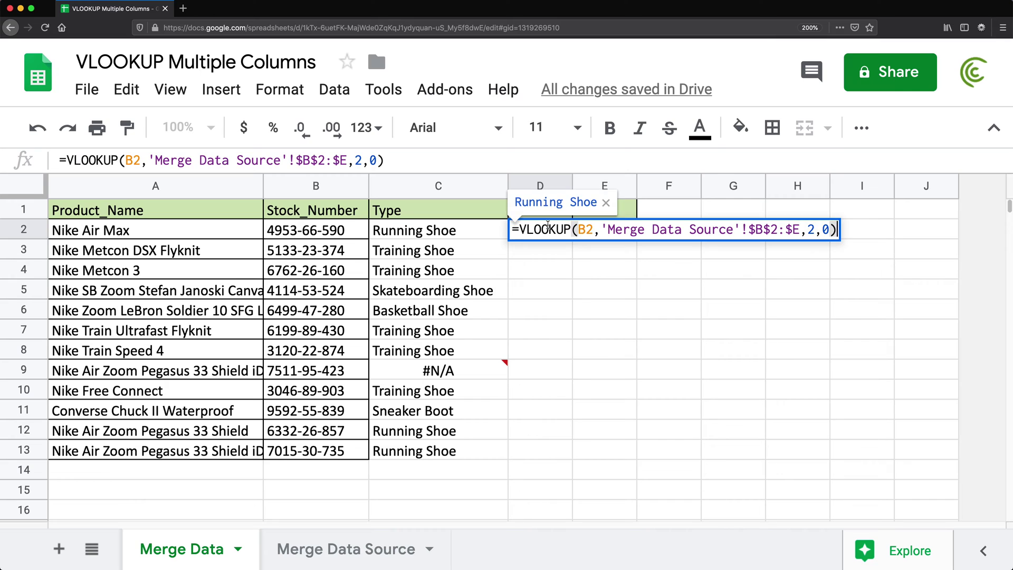
Set the column index in D2's VLOOKUP to 3 and fill the formula down the Price column through D13.
click(815, 230)
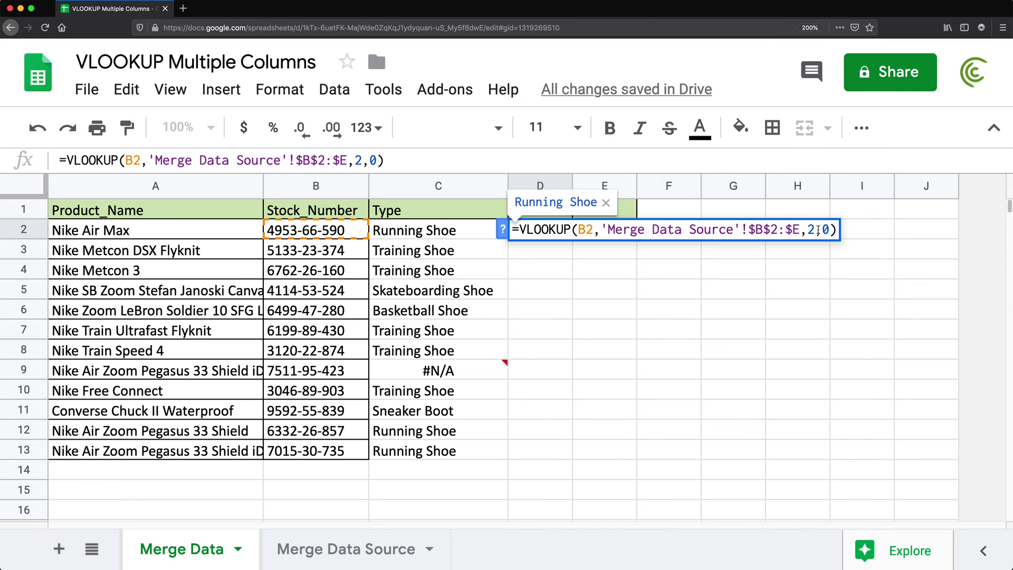
key(BackSpace)
text(3)
key(Return)
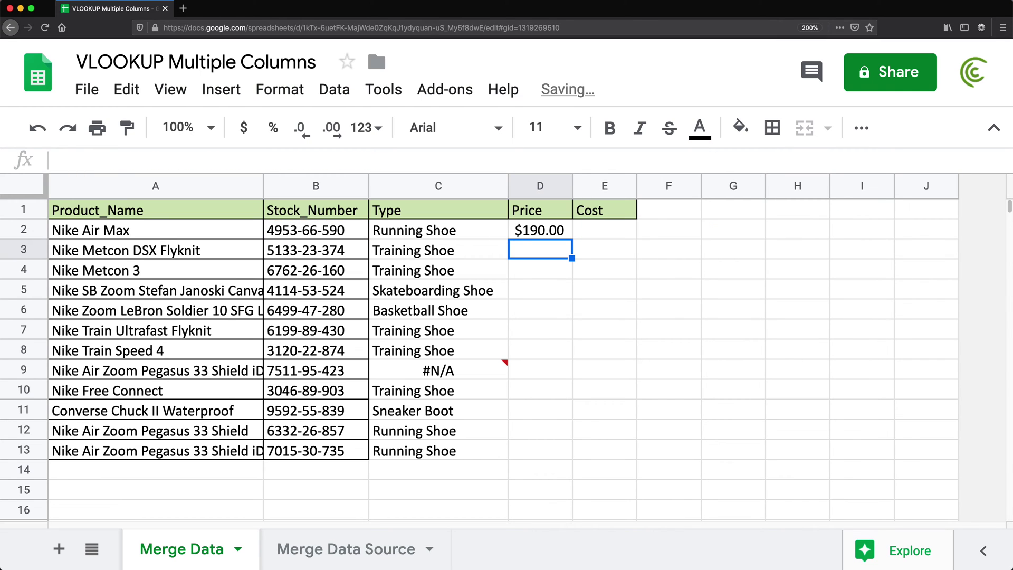
click(551, 231)
double_click(571, 238)
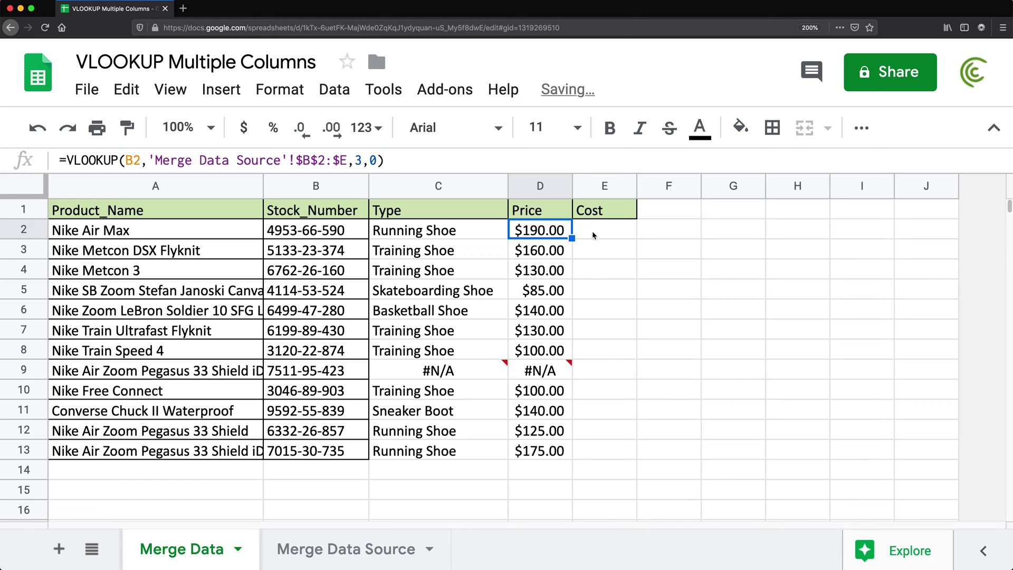
Paste the copied VLOOKUP formula into E2 under Cost and enter it with column index 3.
click(594, 235)
key(ctrl+v)
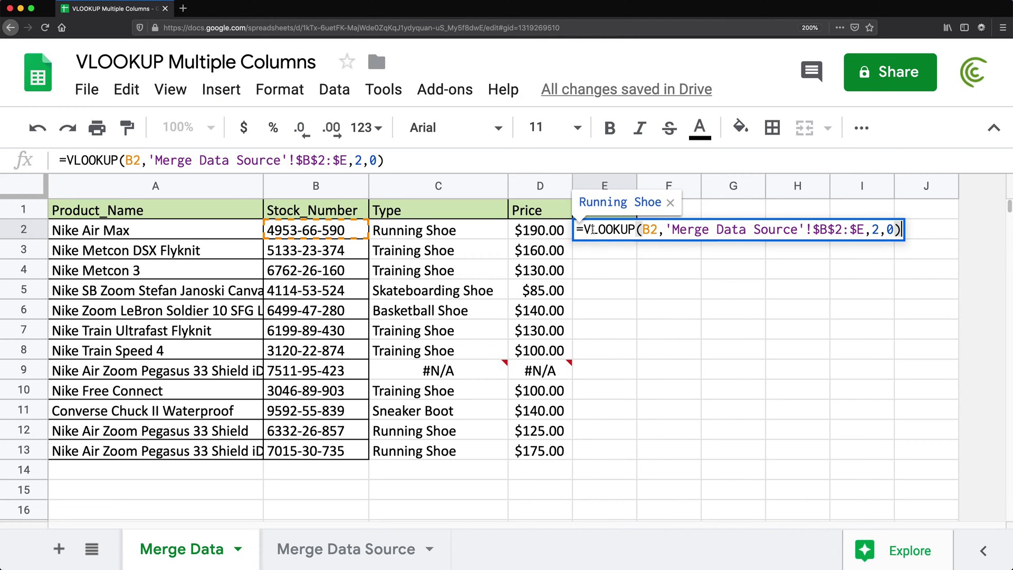
double_click(877, 229)
text(3)
key(Return)
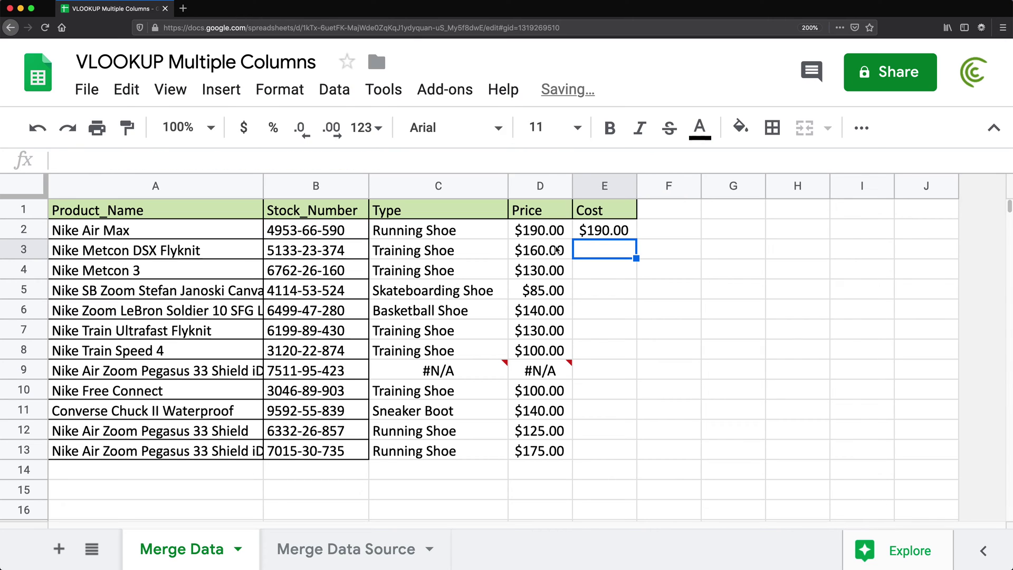
Set the column index in E2's VLOOKUP to 4 and fill the formula down the Cost column through E13.
double_click(591, 230)
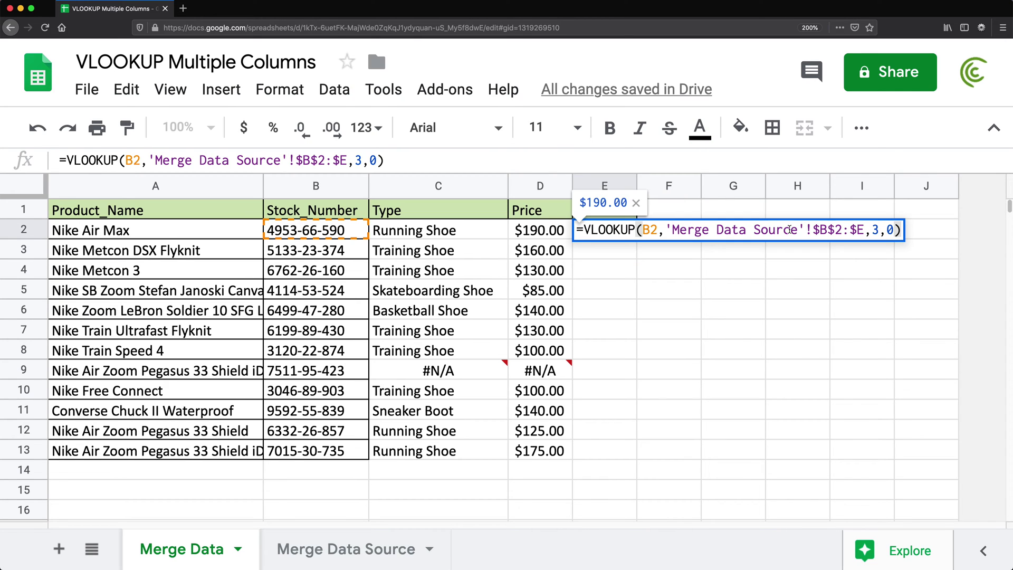
double_click(878, 231)
text(4)
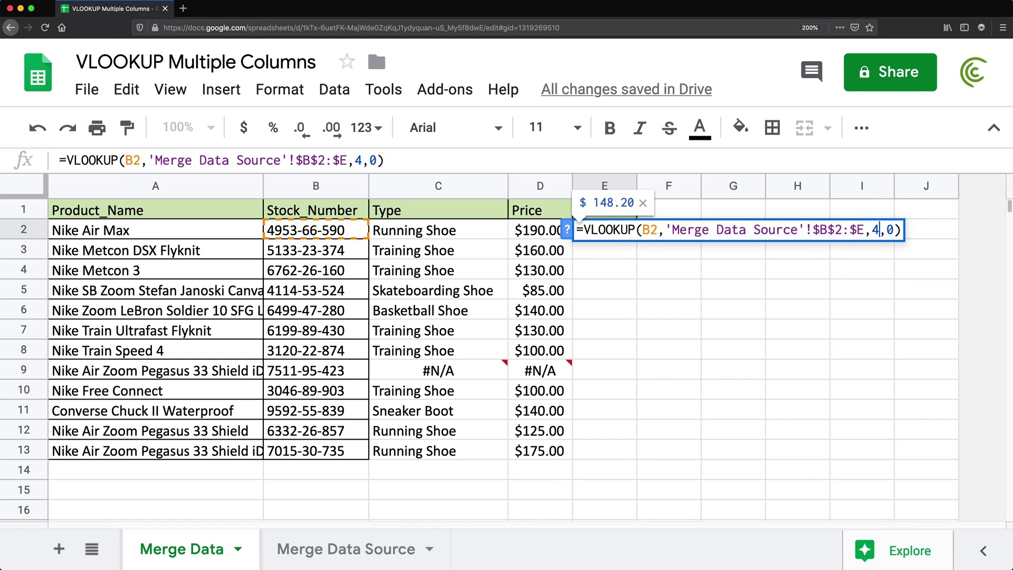
key(Return)
click(633, 236)
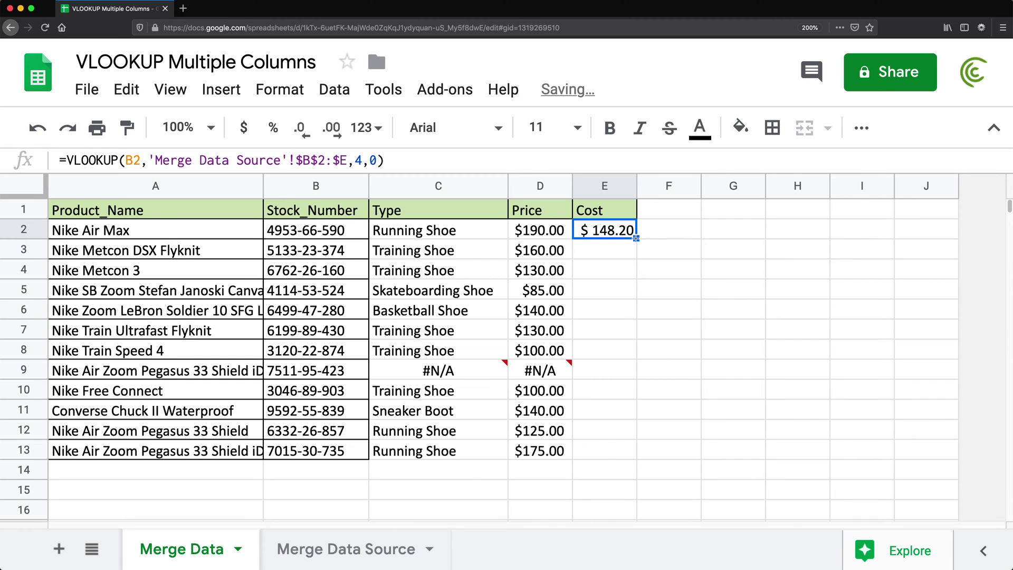
double_click(636, 238)
Review the columns on Merge Data Source and the lookup range in C2's formula on Merge Data, leaving the formula unchanged.
click(317, 549)
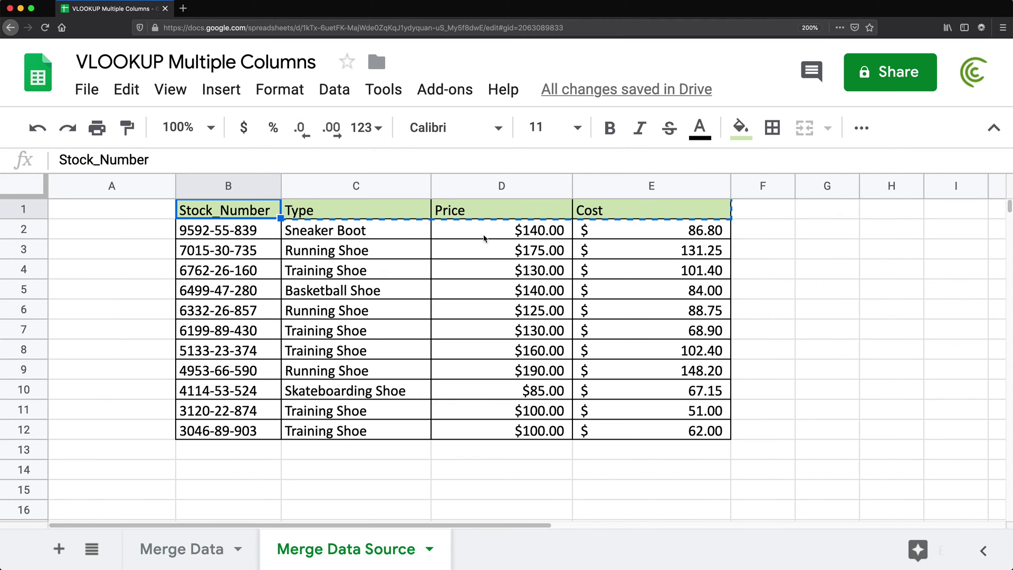
click(164, 549)
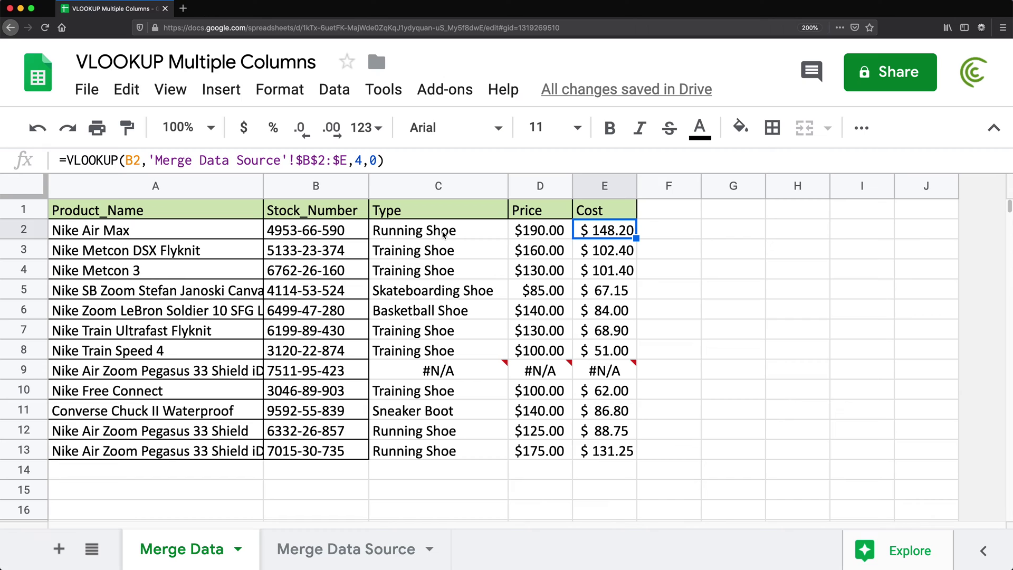
double_click(480, 234)
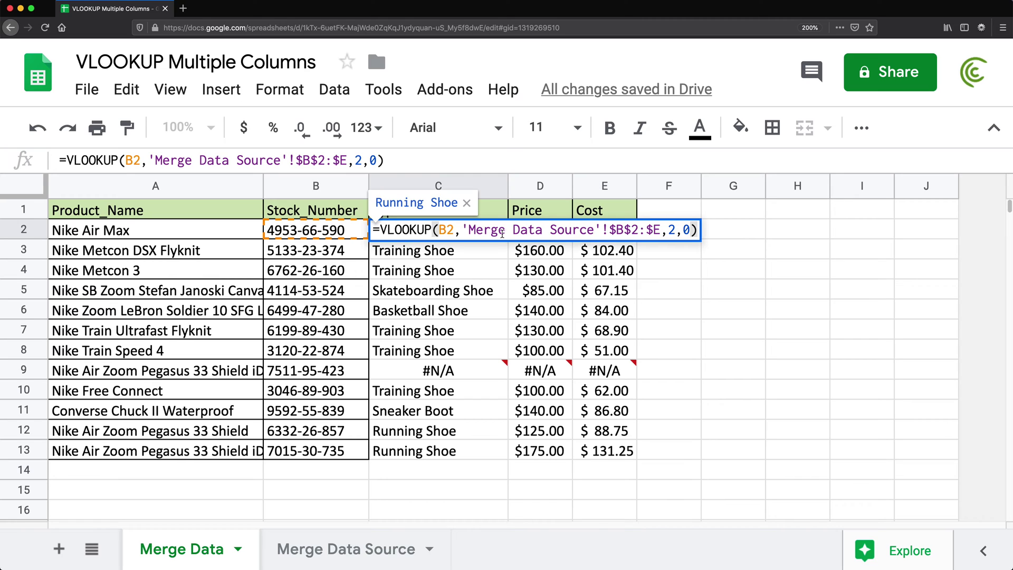
drag(615, 228, 668, 226)
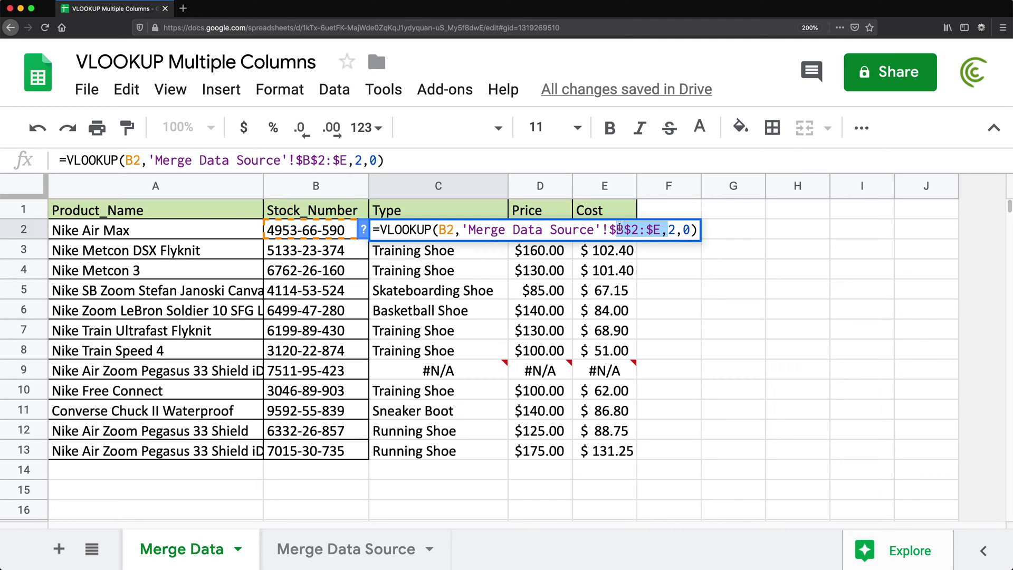
key(Escape)
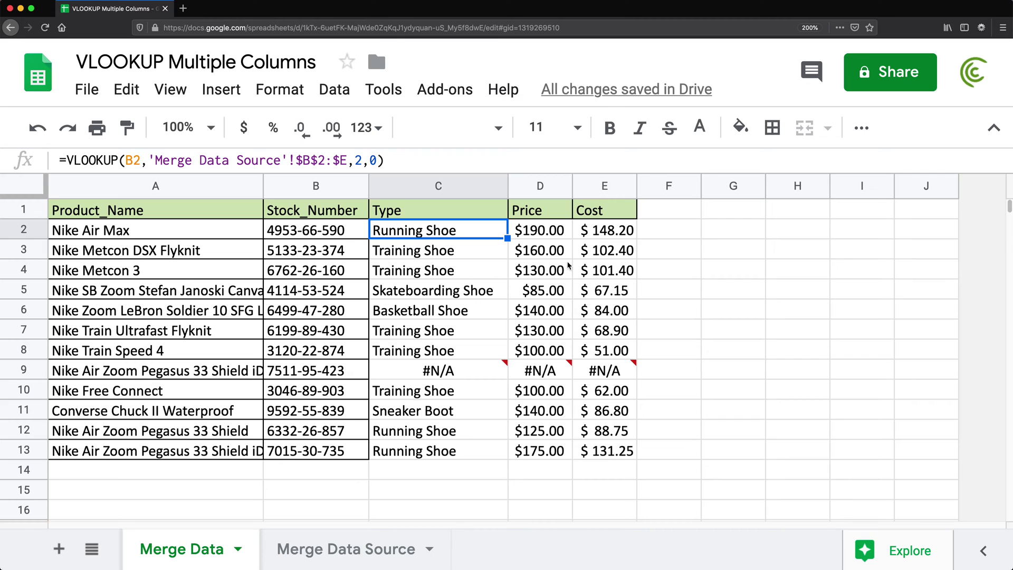
Clear the Price and Cost formulas in D2:E13 on Merge Data.
drag(541, 235, 629, 455)
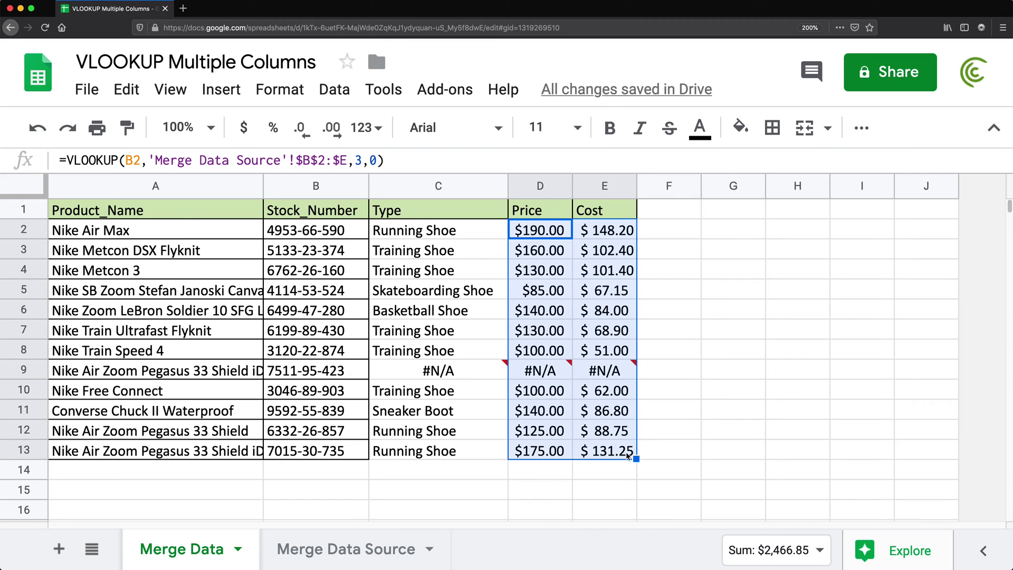
key(Delete)
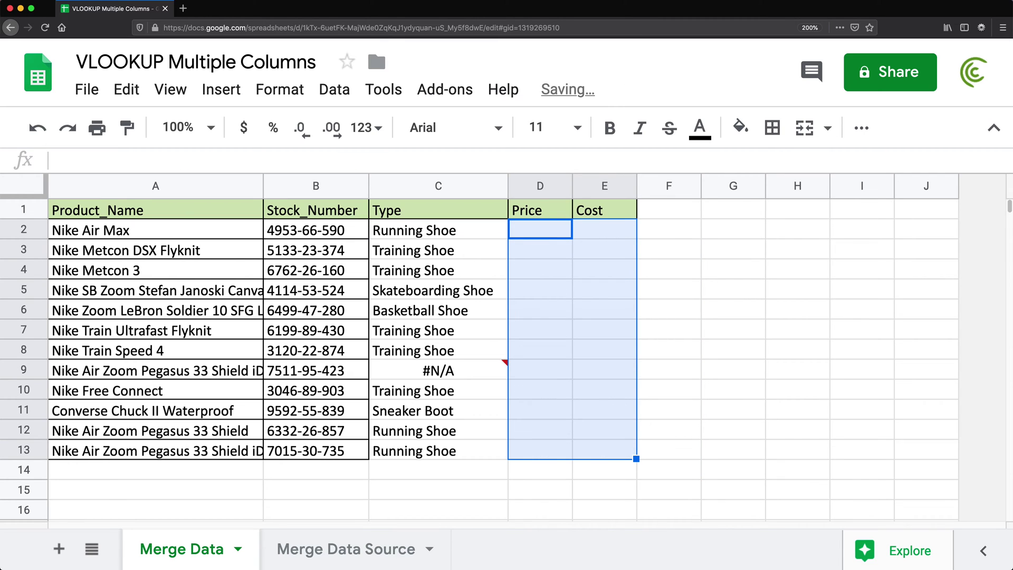
Replace the column index in C2's VLOOKUP with the array {2,3,4}.
click(453, 232)
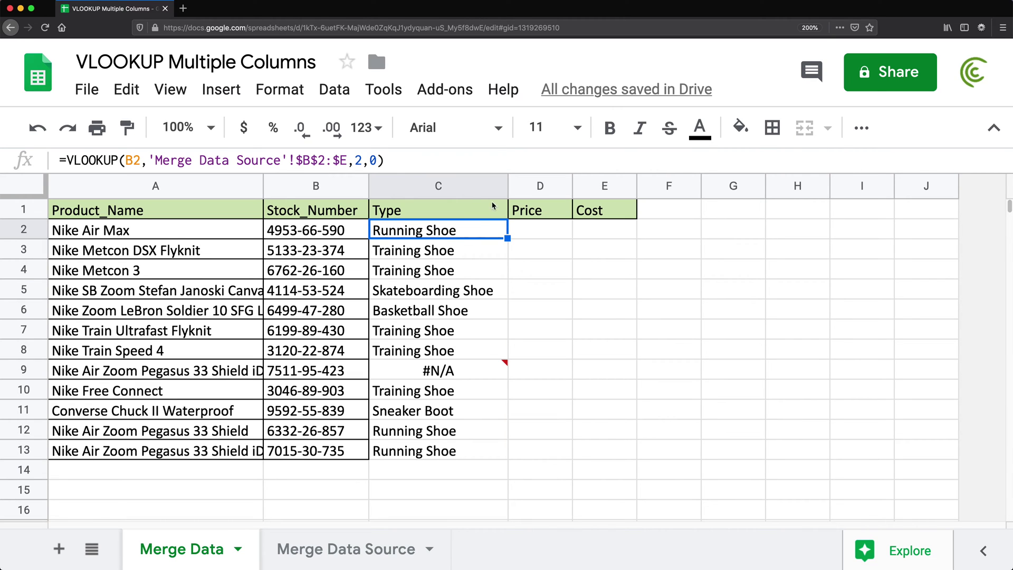
double_click(459, 233)
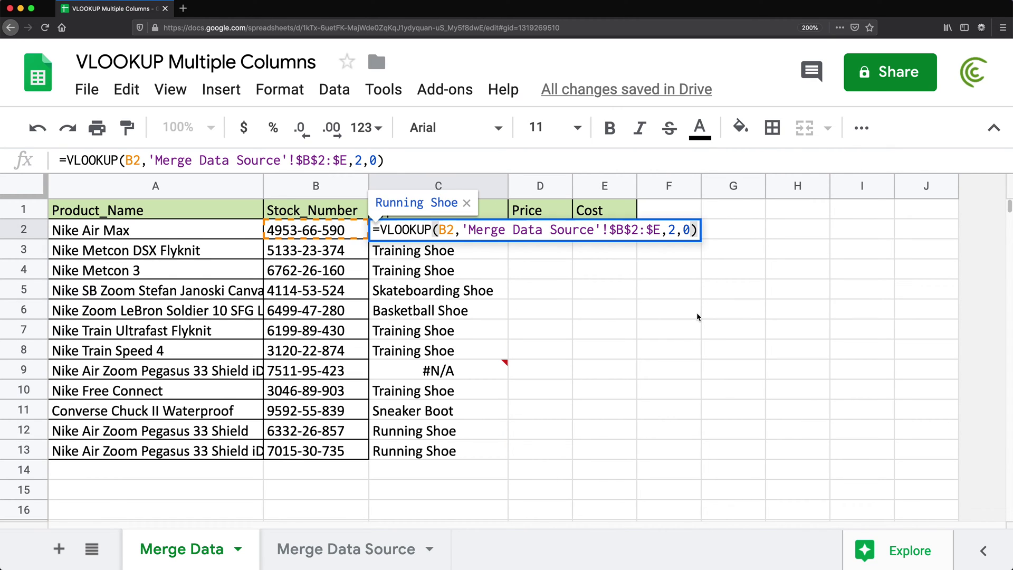
click(675, 230)
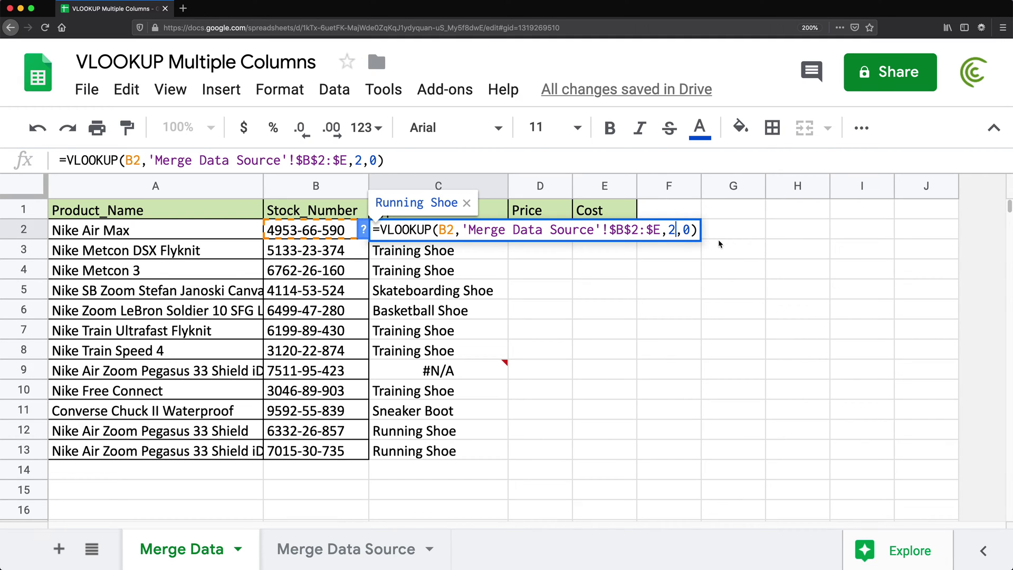
key(BackSpace)
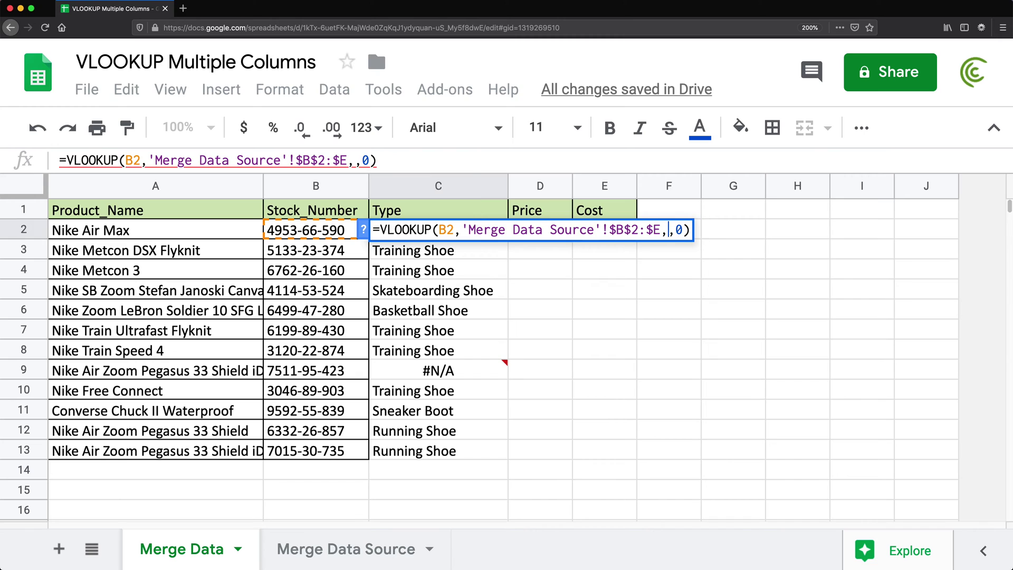
text({})
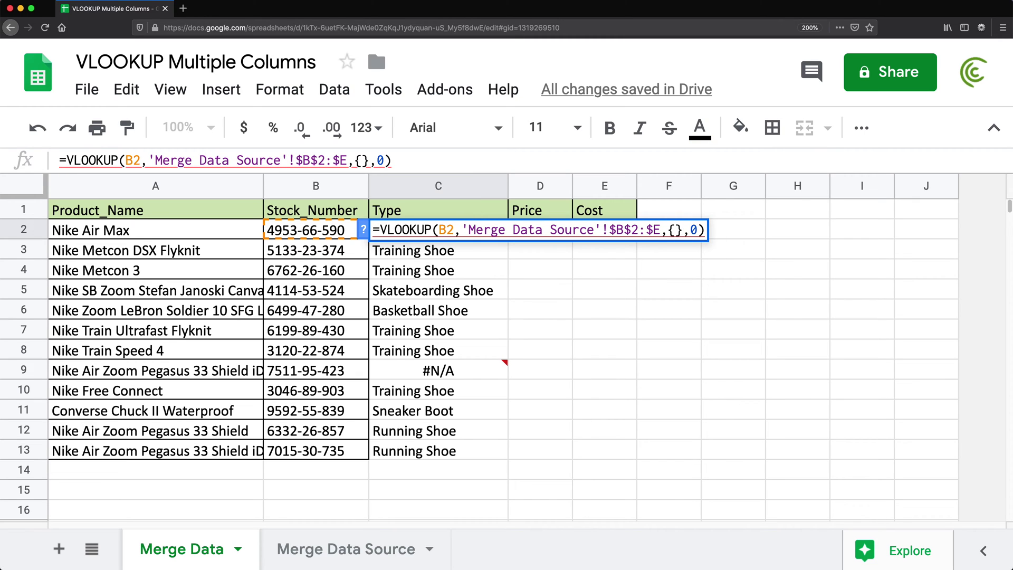
click(675, 230)
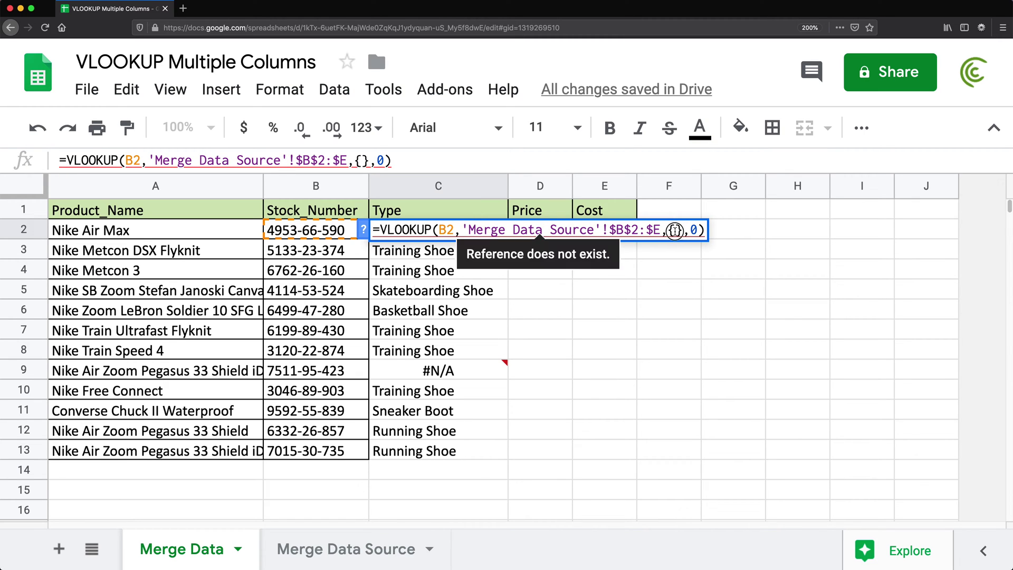
text(2,3,4)
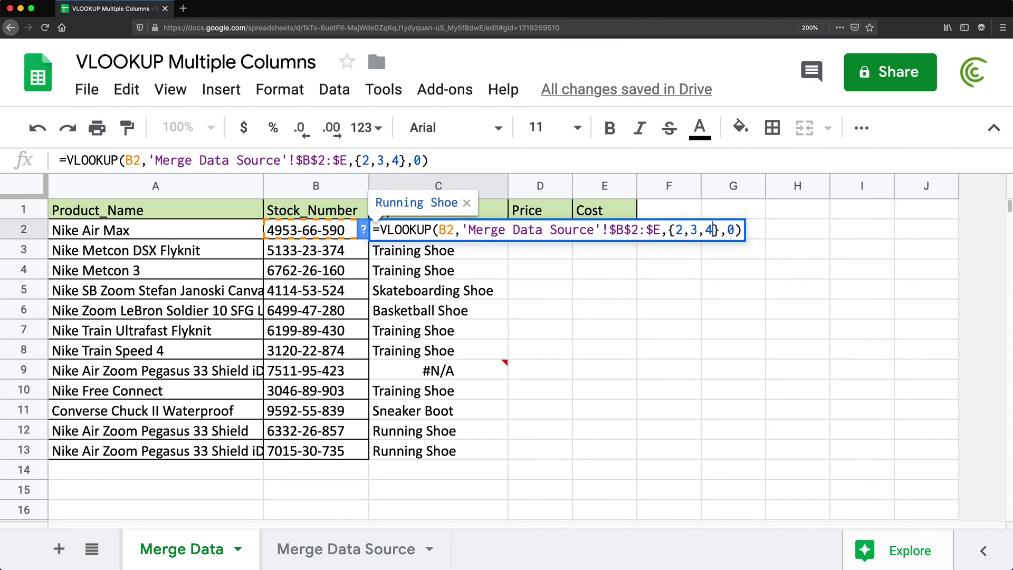
double_click(685, 231)
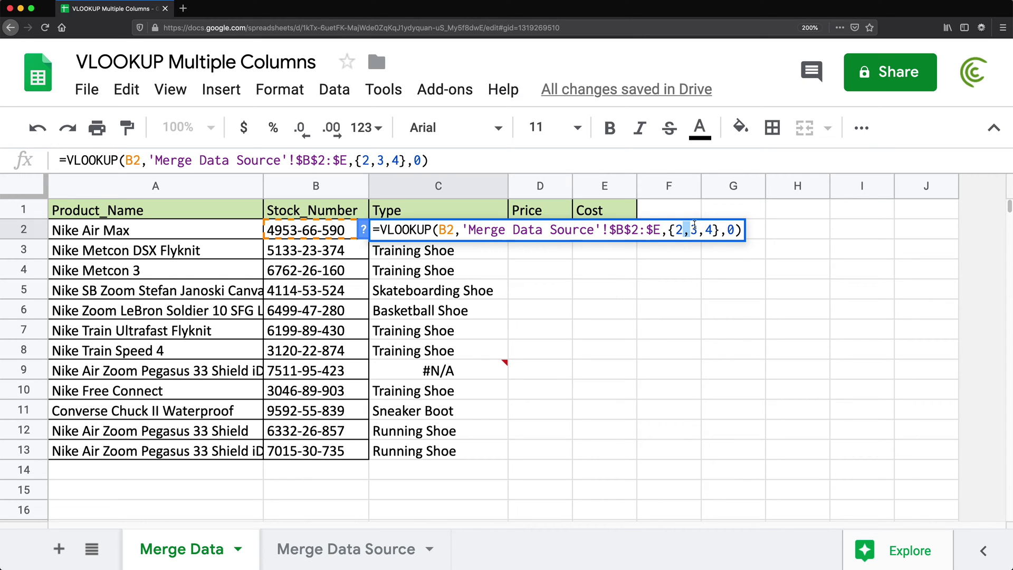
double_click(460, 231)
double_click(685, 231)
click(739, 229)
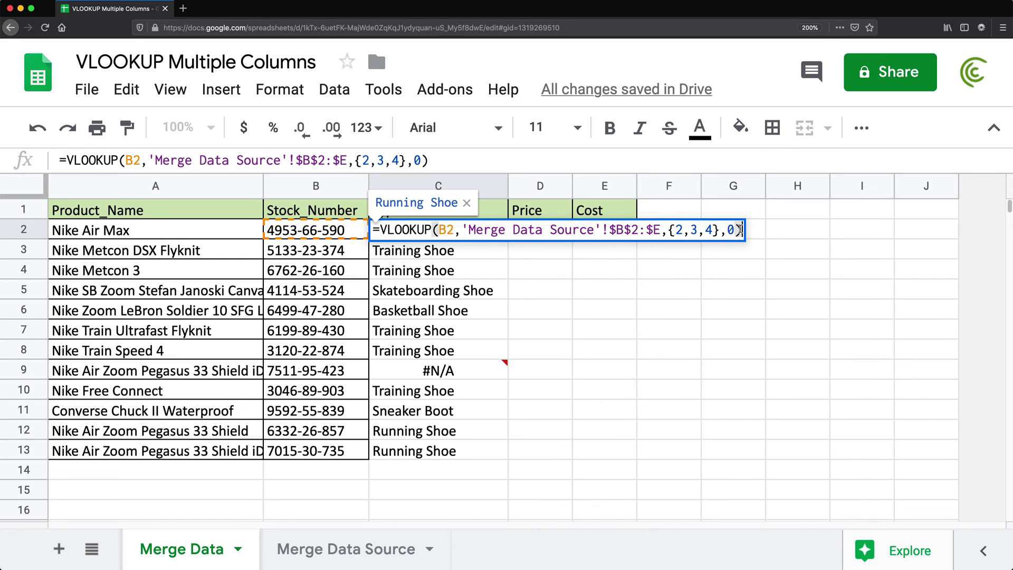
key(Return)
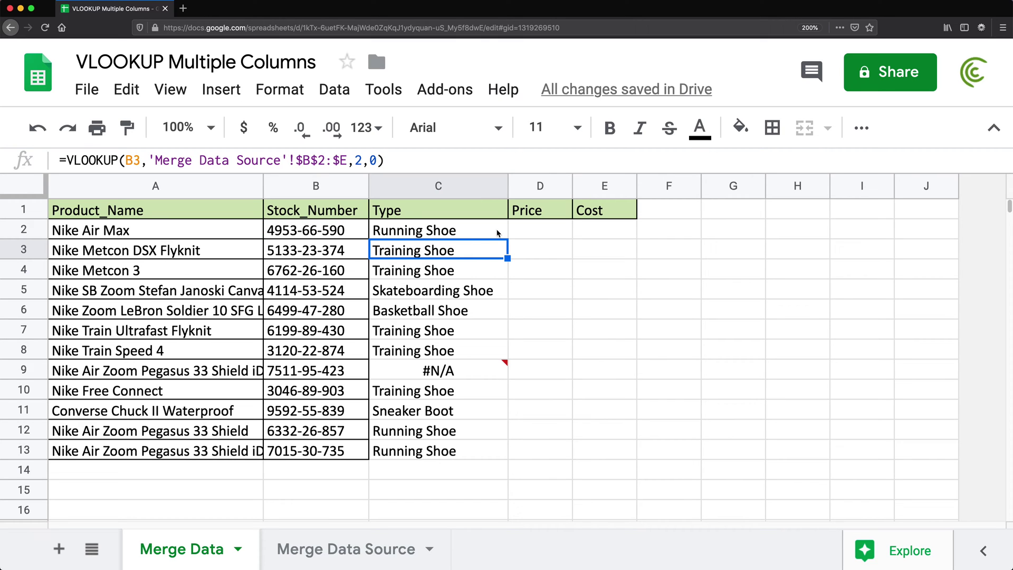
Wrap C2's VLOOKUP in ArrayFormula so it reads =ArrayFormula(VLOOKUP(B2,'Merge Data Source'!$B$2:$E,{2,3,4},0)).
double_click(471, 232)
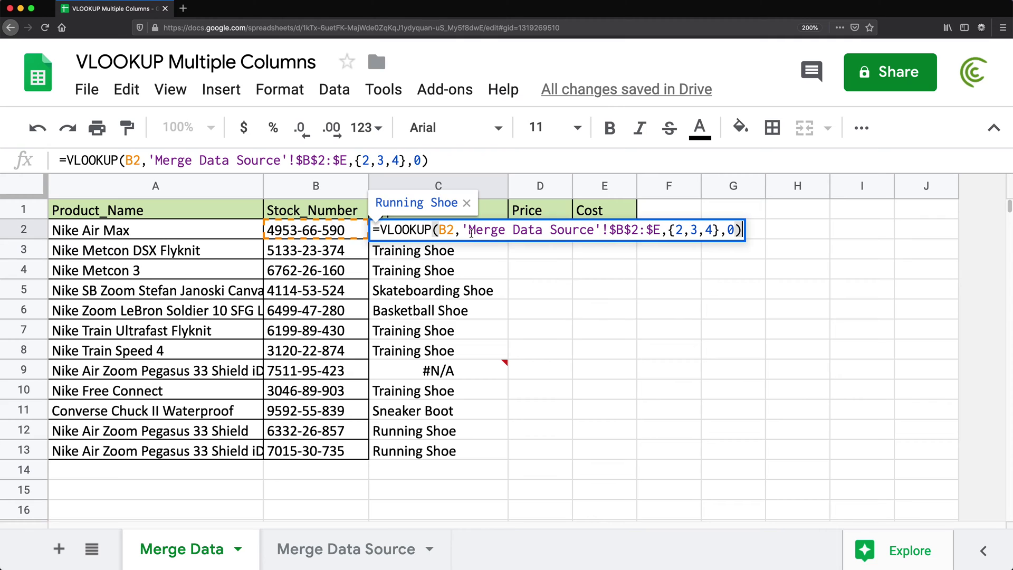
click(669, 230)
drag(669, 230, 718, 229)
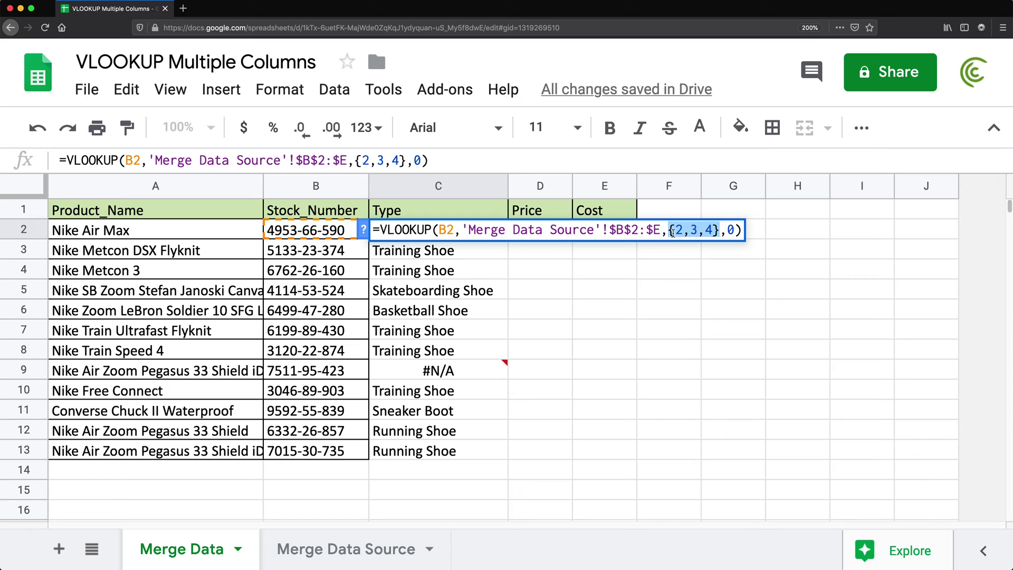
click(672, 231)
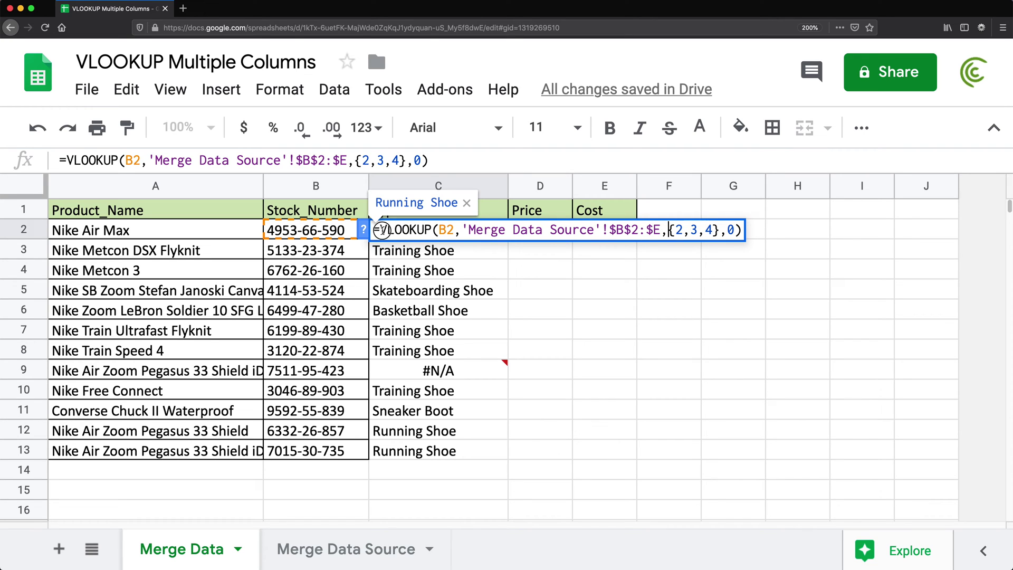
click(382, 231)
key(ctrl+shift+Return)
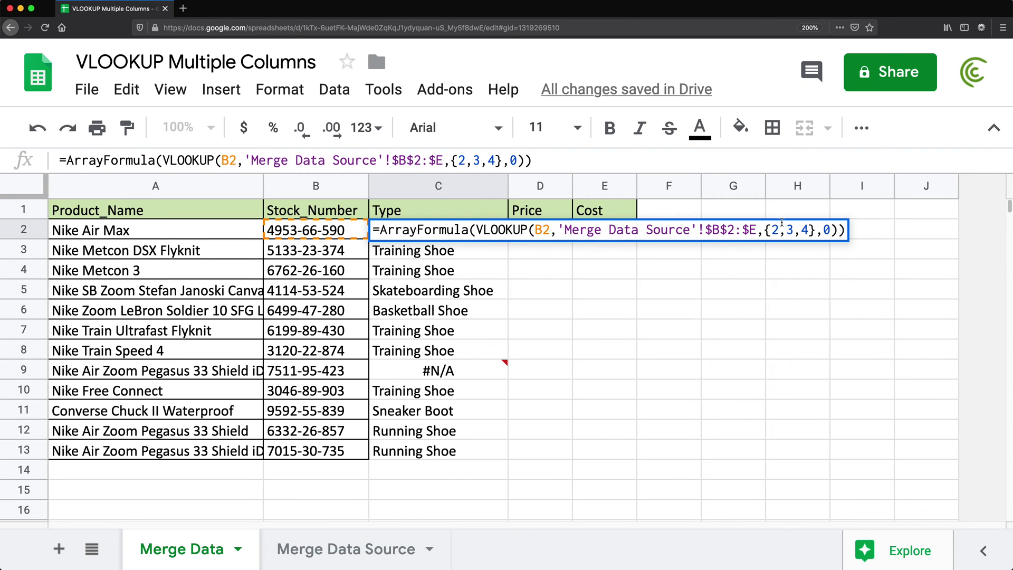
double_click(446, 231)
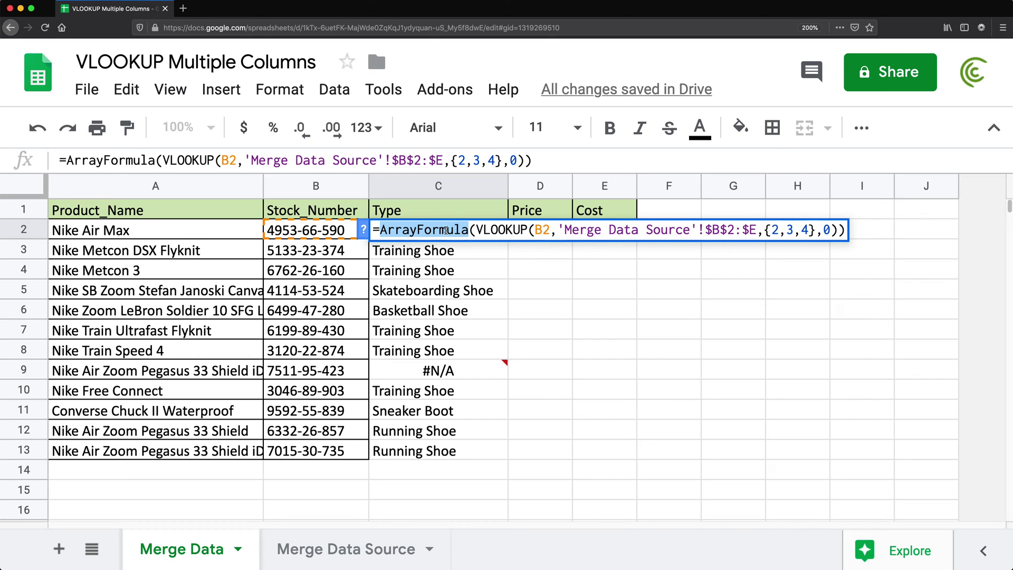
click(477, 230)
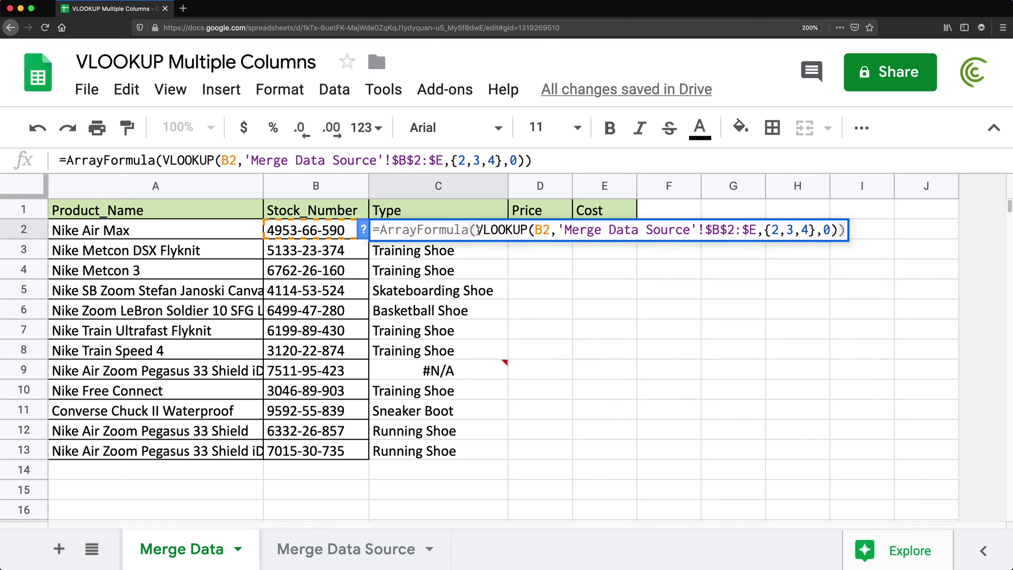
double_click(460, 230)
click(480, 230)
key(Return)
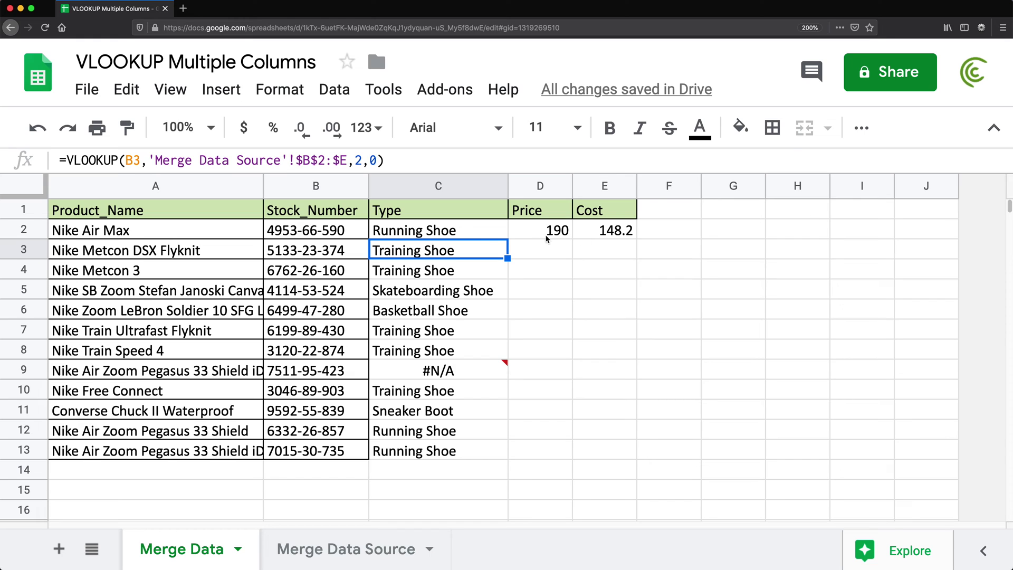
Fill the C2 array formula down through C13 and inspect the contents of C2, D2 and E2.
click(485, 234)
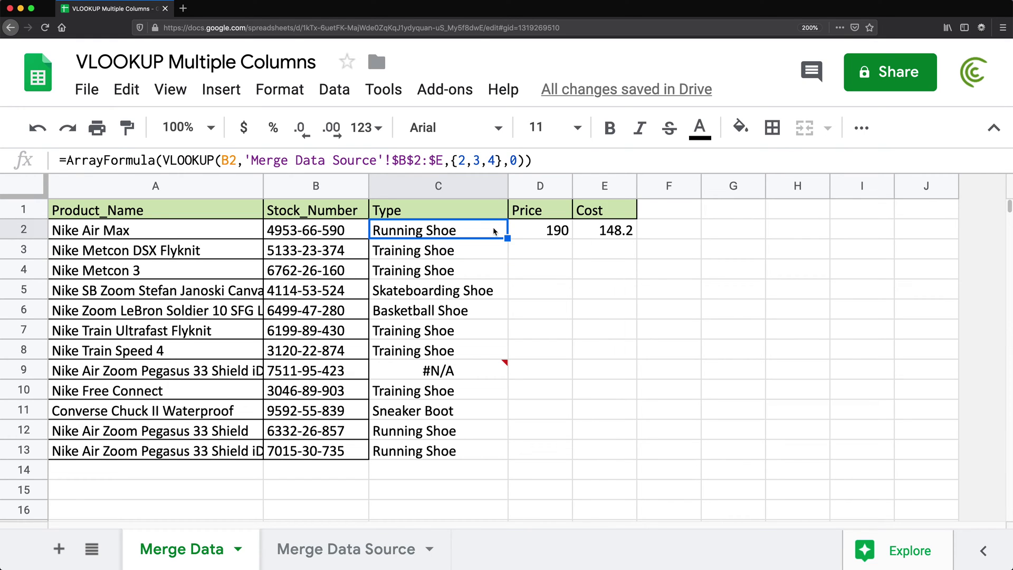
drag(508, 239, 488, 455)
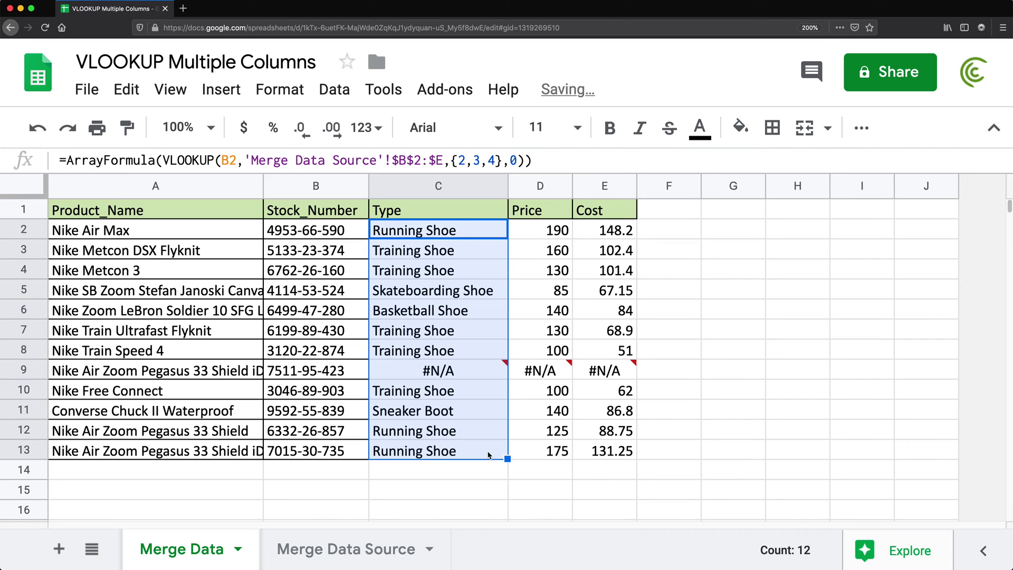
click(468, 236)
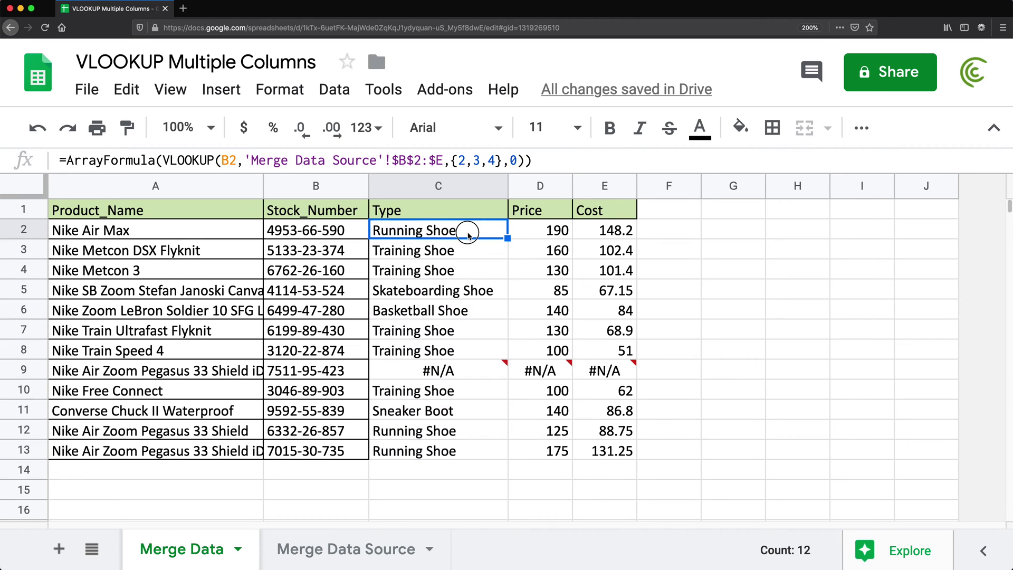
click(550, 236)
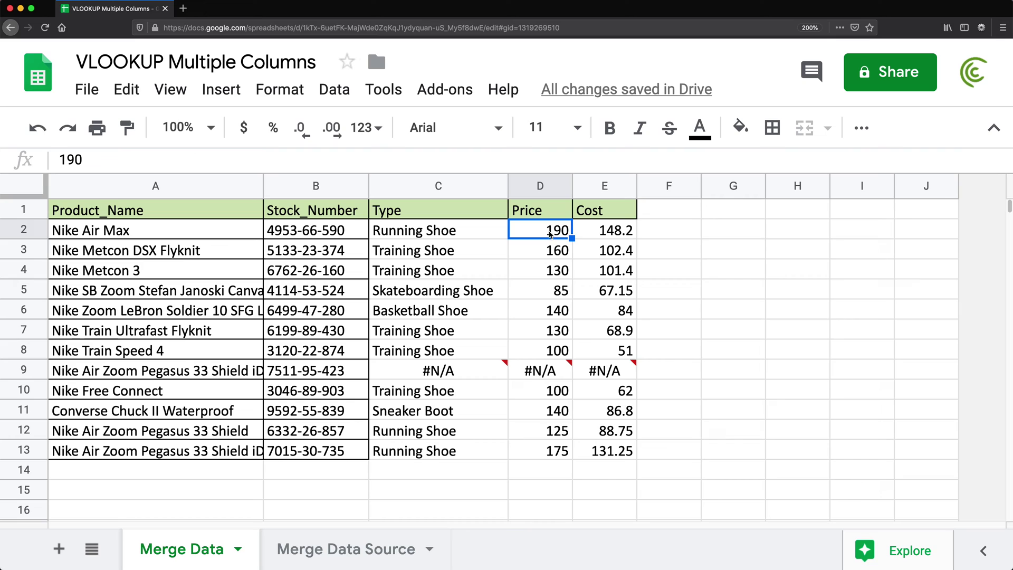
click(576, 232)
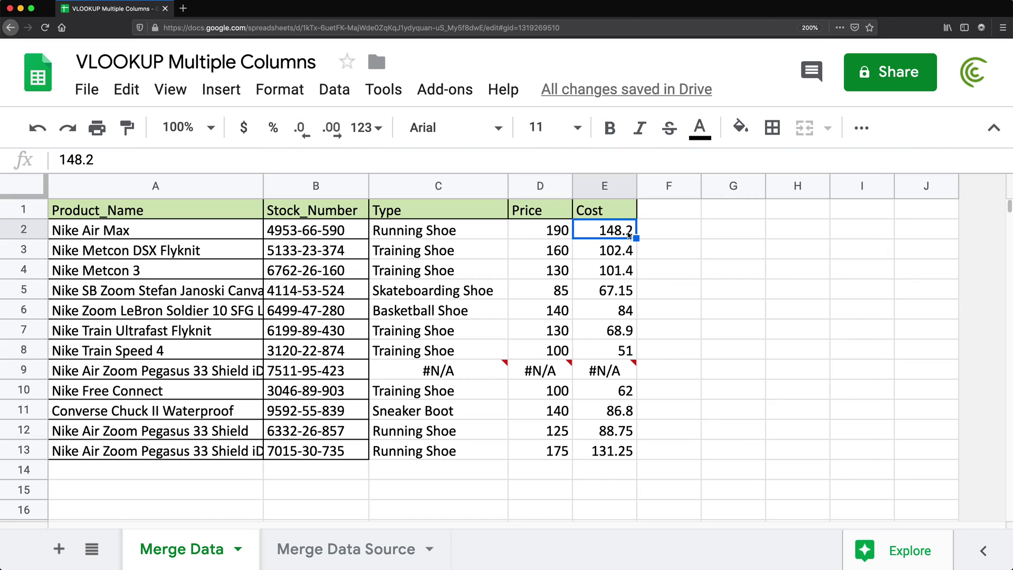
click(467, 232)
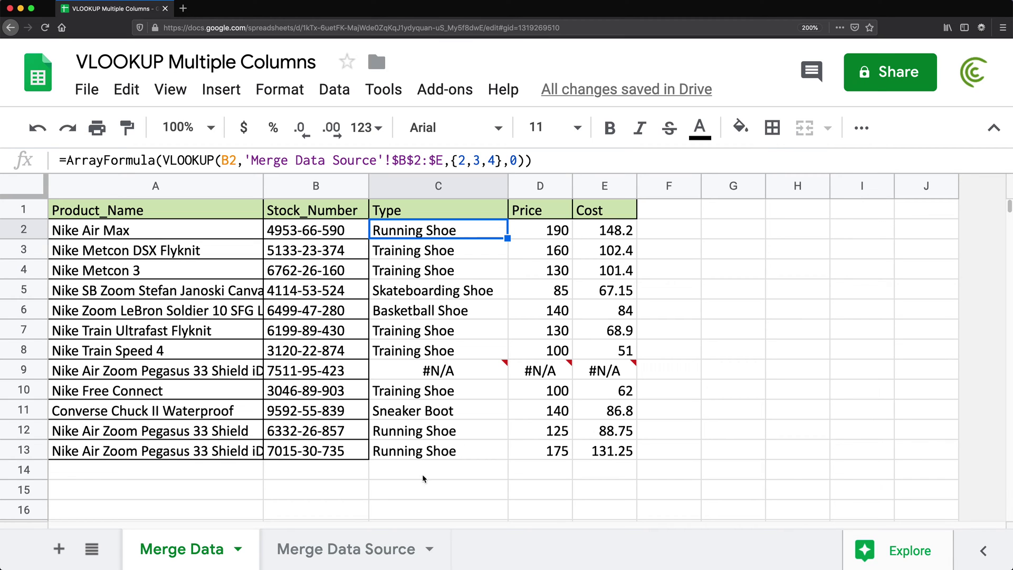
Examine the Type and Cost columns on the Merge Data Source sheet.
click(350, 548)
drag(350, 235, 364, 369)
drag(638, 239, 643, 356)
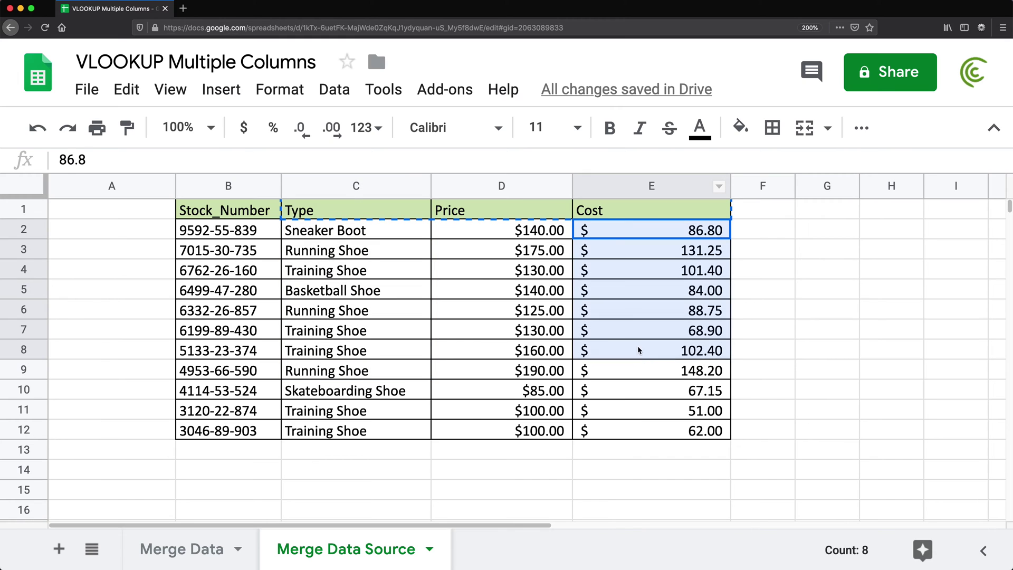
drag(398, 235, 401, 313)
drag(647, 228, 648, 322)
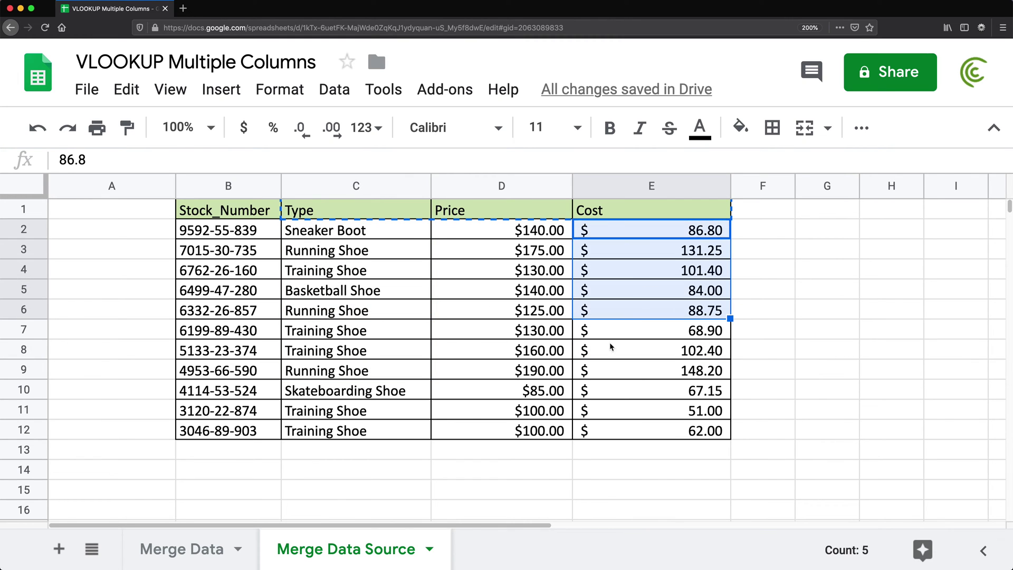
Reduce the column index array in C2's VLOOKUP on Merge Data to {2,4} and fill the formula down through C13.
click(188, 551)
double_click(490, 234)
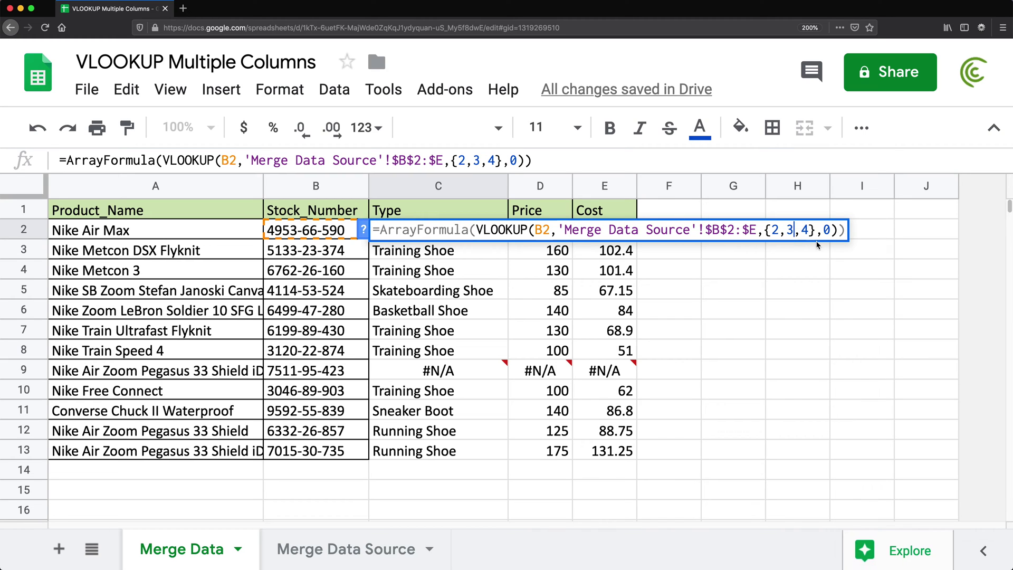
click(793, 232)
key(BackSpace)
key(BackSpace)
key(Return)
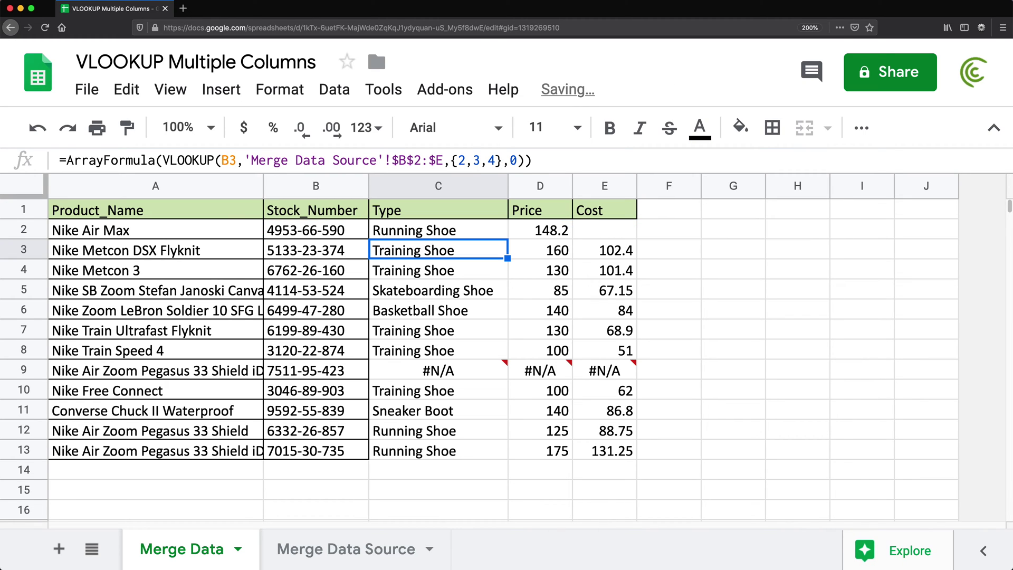
click(495, 237)
drag(507, 238, 507, 449)
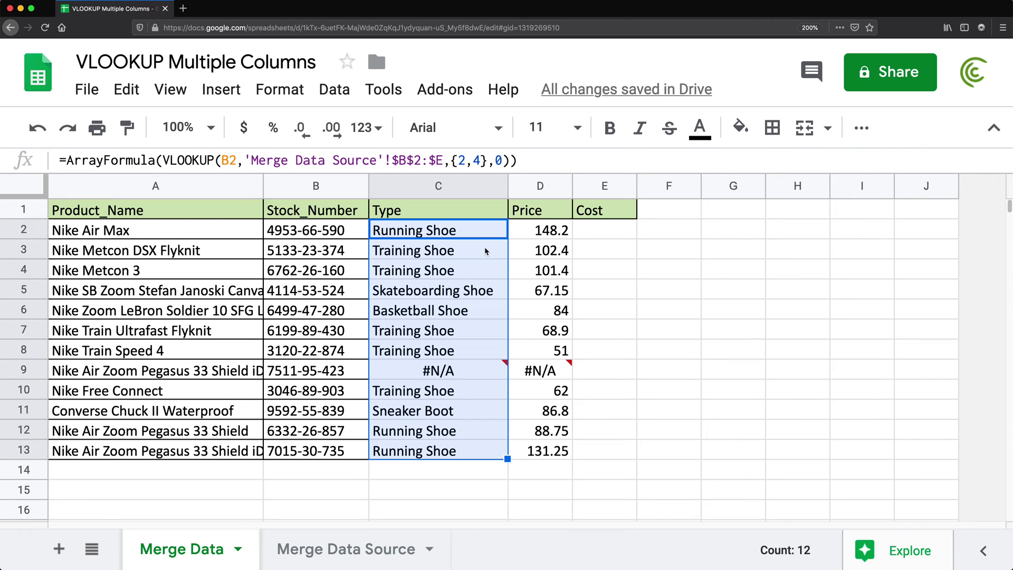
Clear C3:D13 and replace the search key in C2's VLOOKUP with the range B2:B13.
drag(468, 255, 544, 462)
key(Delete)
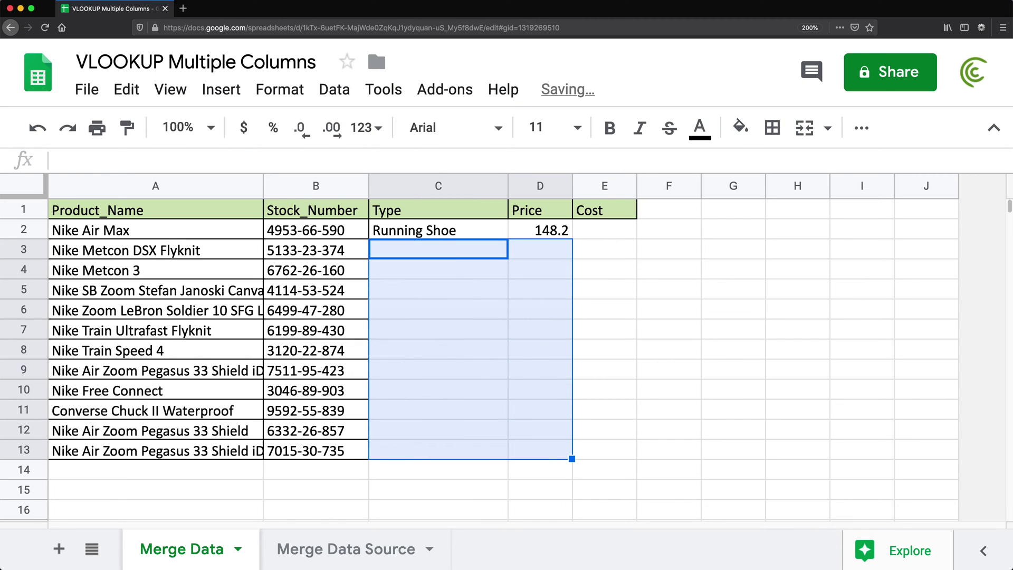
click(452, 232)
double_click(451, 230)
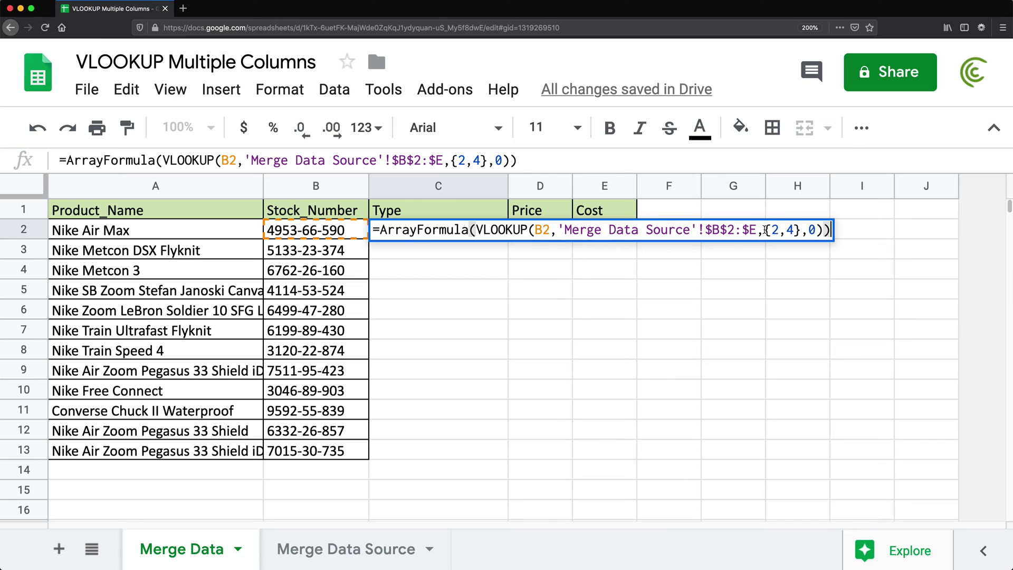
drag(765, 230, 799, 230)
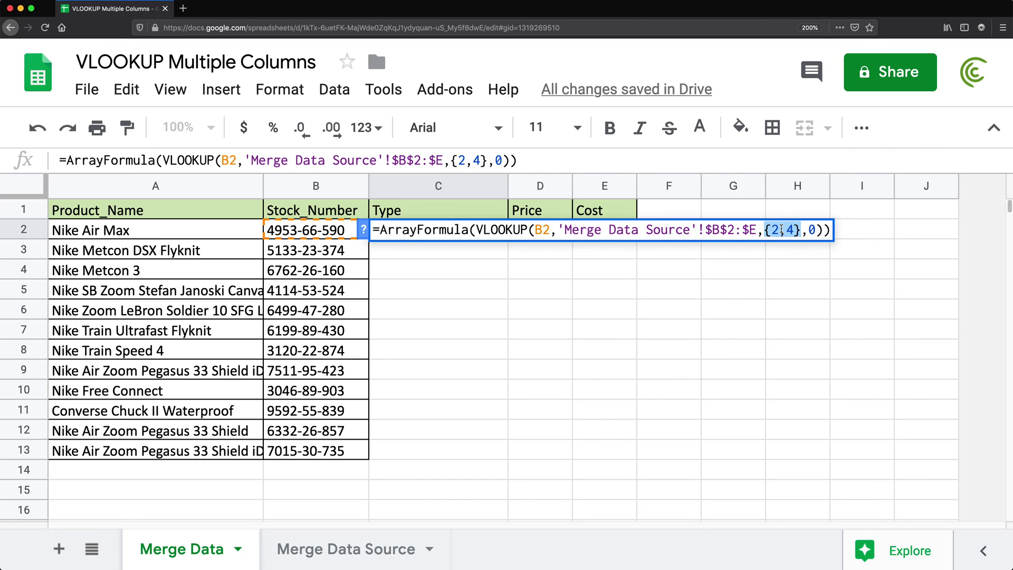
double_click(543, 230)
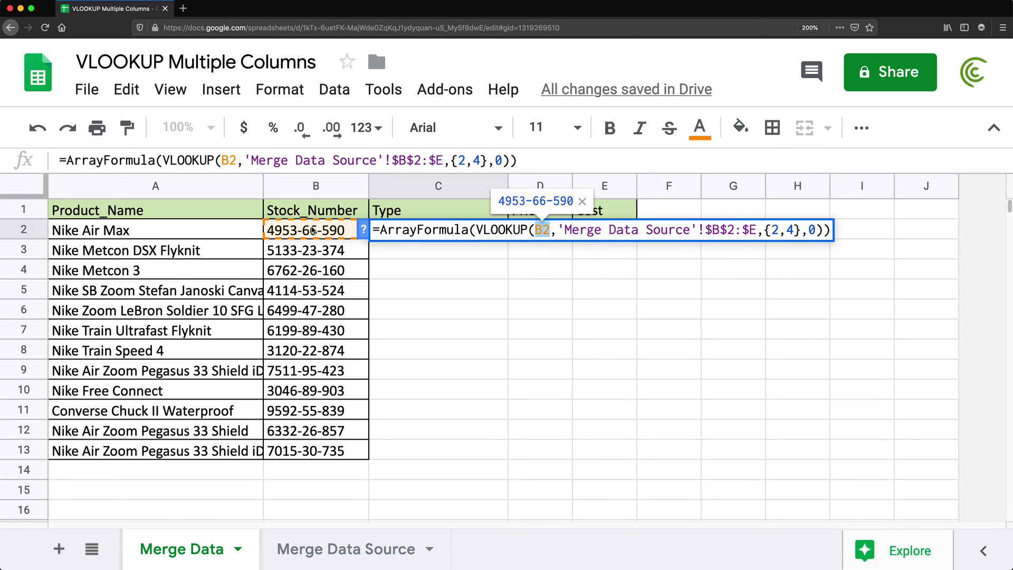
key(BackSpace)
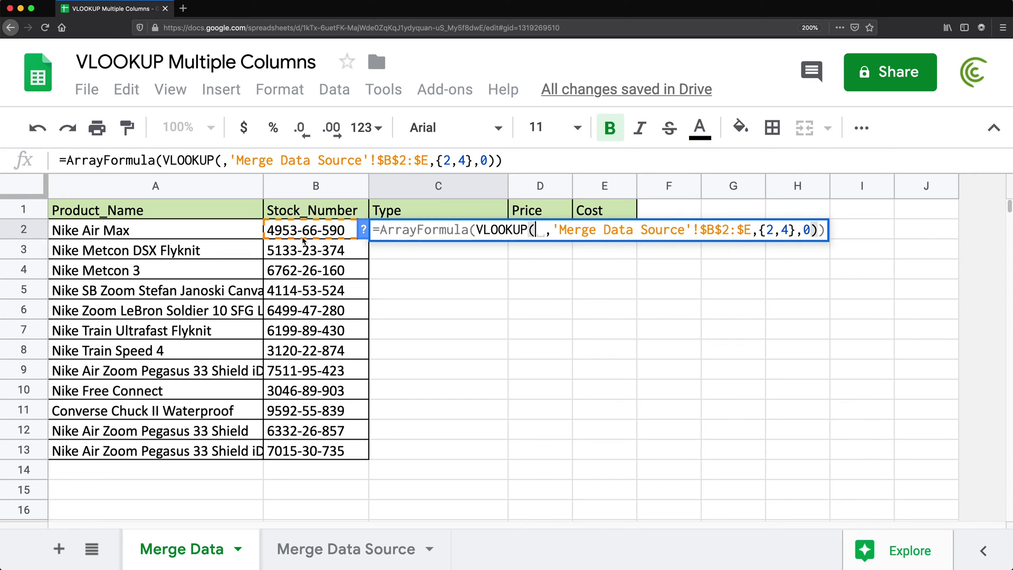
drag(306, 232, 296, 453)
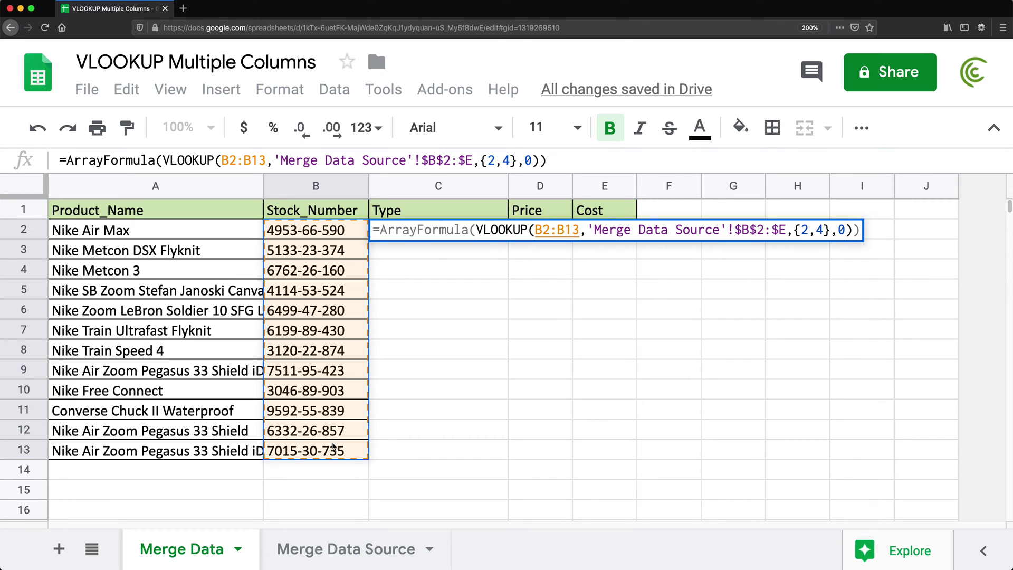
key(Return)
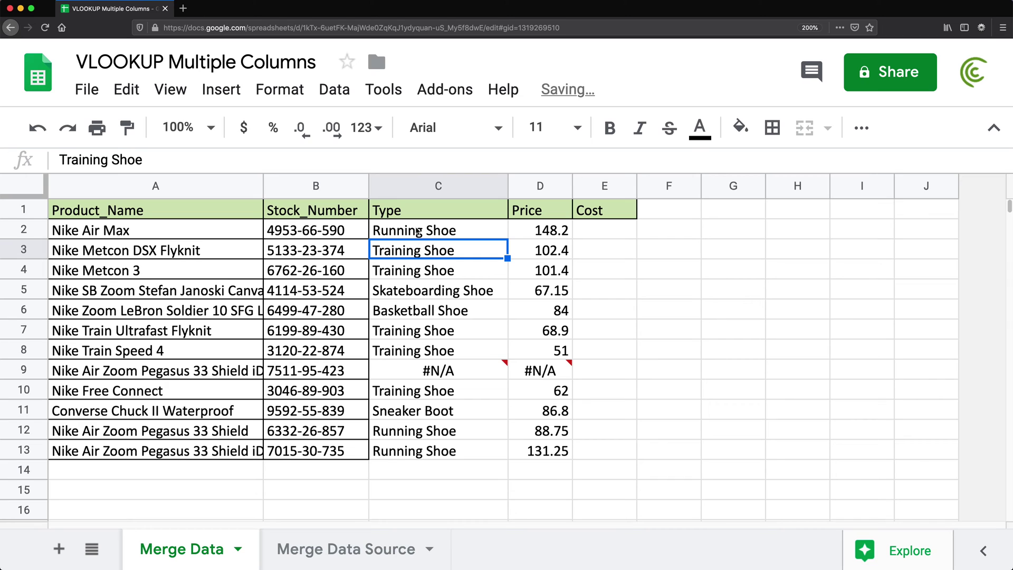
Inspect the contents of C2 and C3:C13, and set the column index array in C2's VLOOKUP to {2,3,4}.
click(415, 230)
click(411, 250)
drag(412, 255, 414, 450)
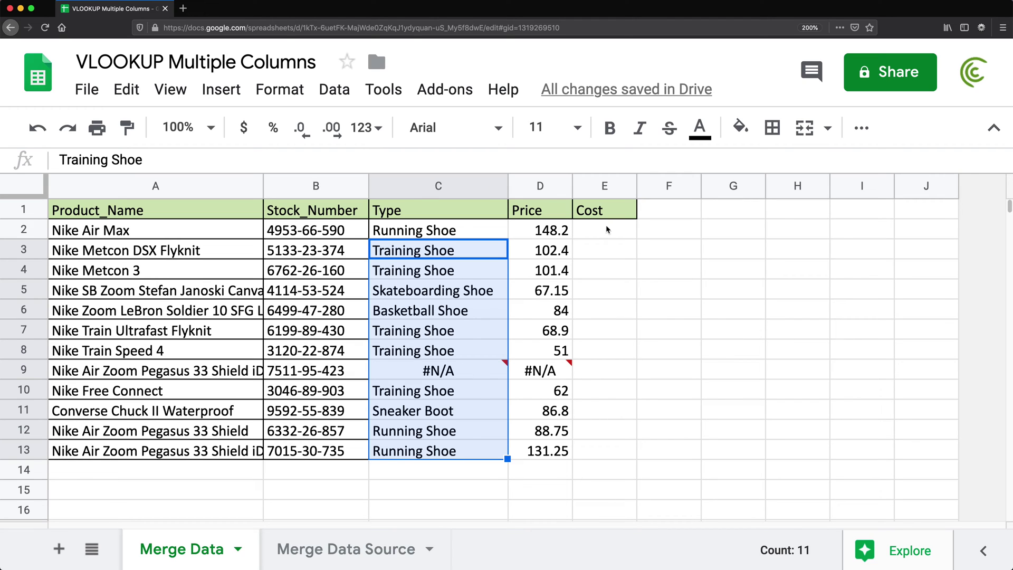
click(435, 229)
double_click(435, 230)
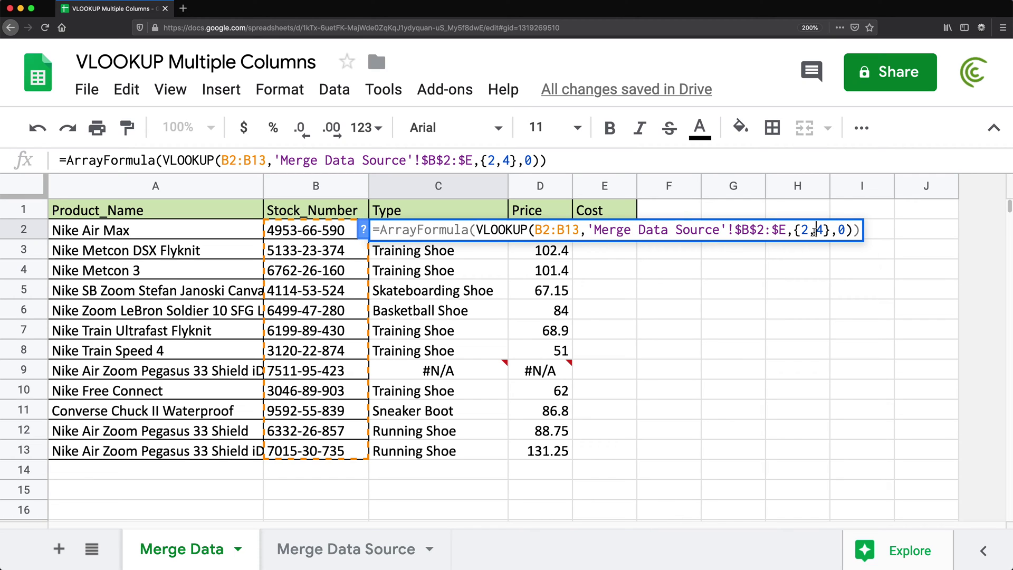
text(3,)
key(Return)
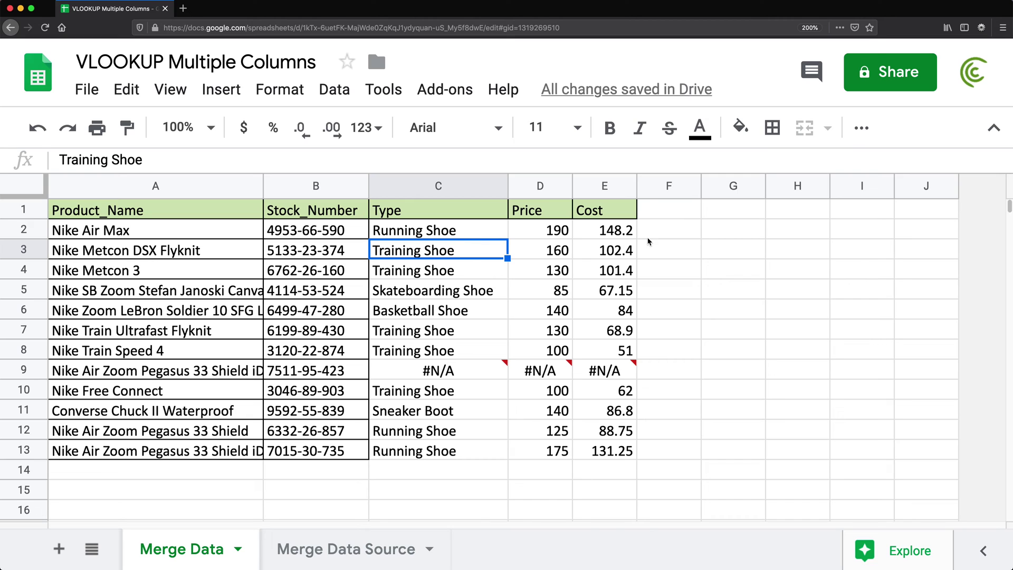
Copy the stock number from B10 into B14 and B15.
click(305, 394)
key(super+c)
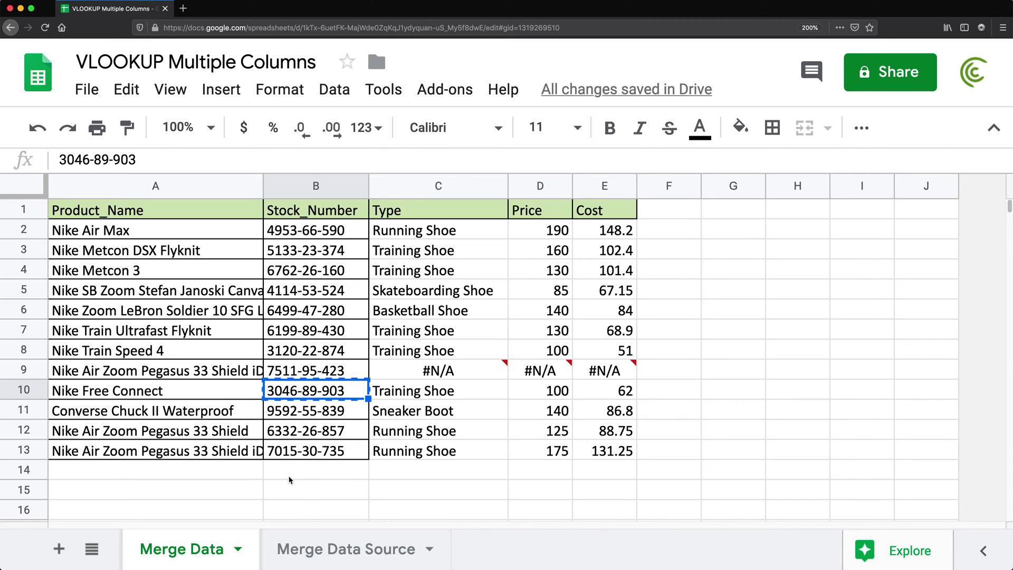
click(296, 469)
key(super+v)
click(306, 492)
key(super+v)
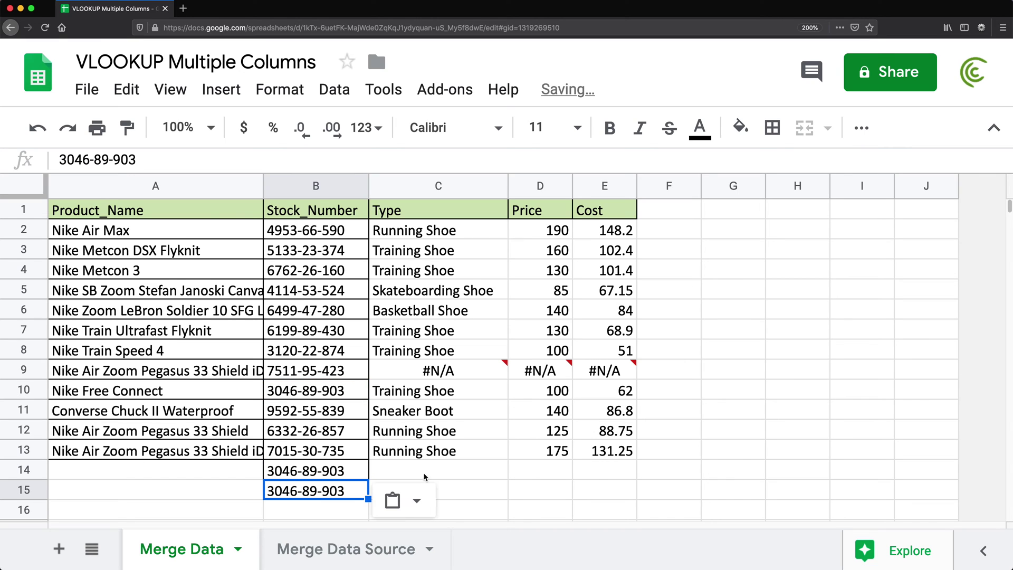
Make the search key range in C2's VLOOKUP open-ended as B2:B and check the rows below.
double_click(442, 232)
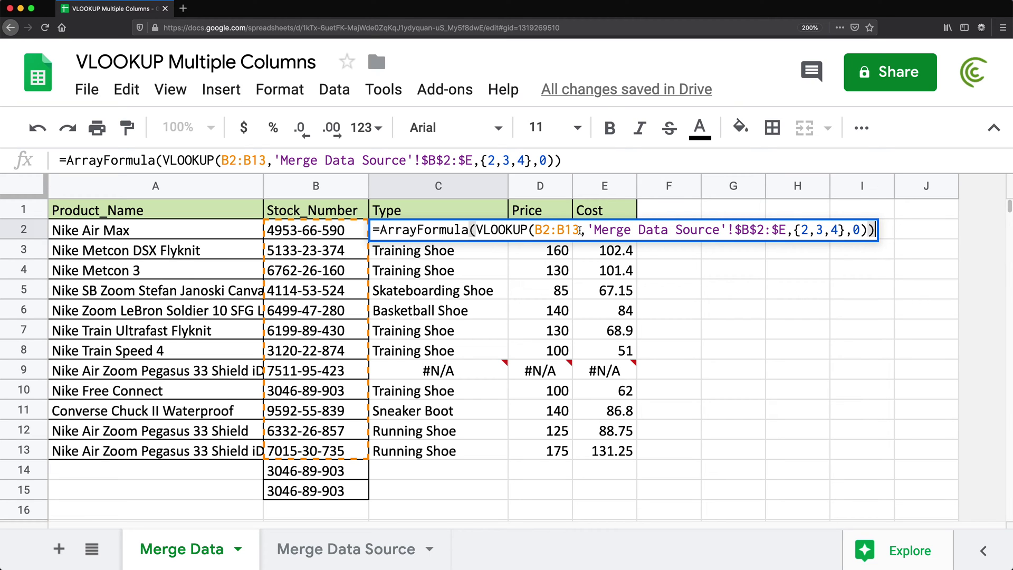
click(579, 231)
key(BackSpace)
key(BackSpace)
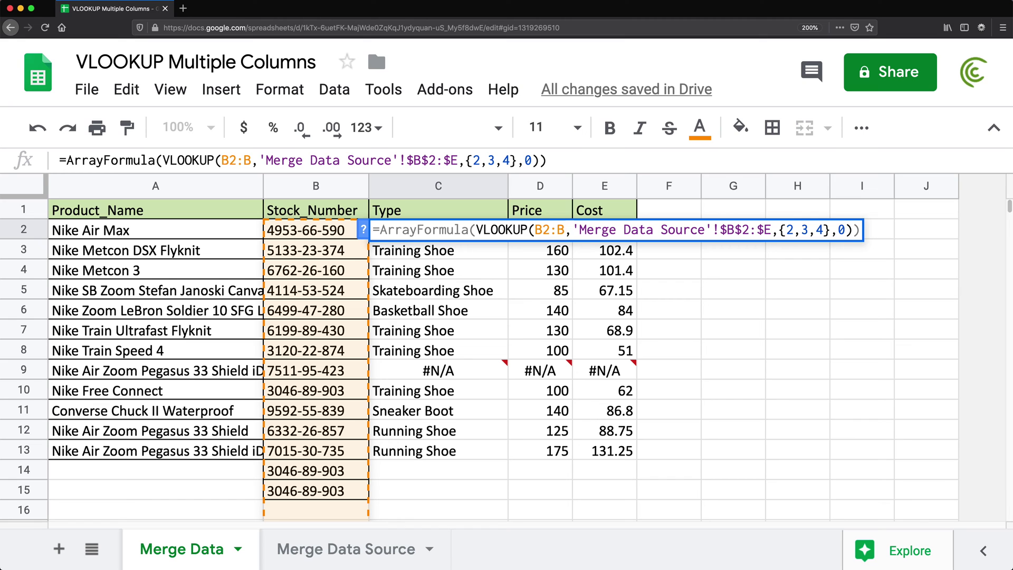
key(Return)
scroll(491, 333, down, 2)
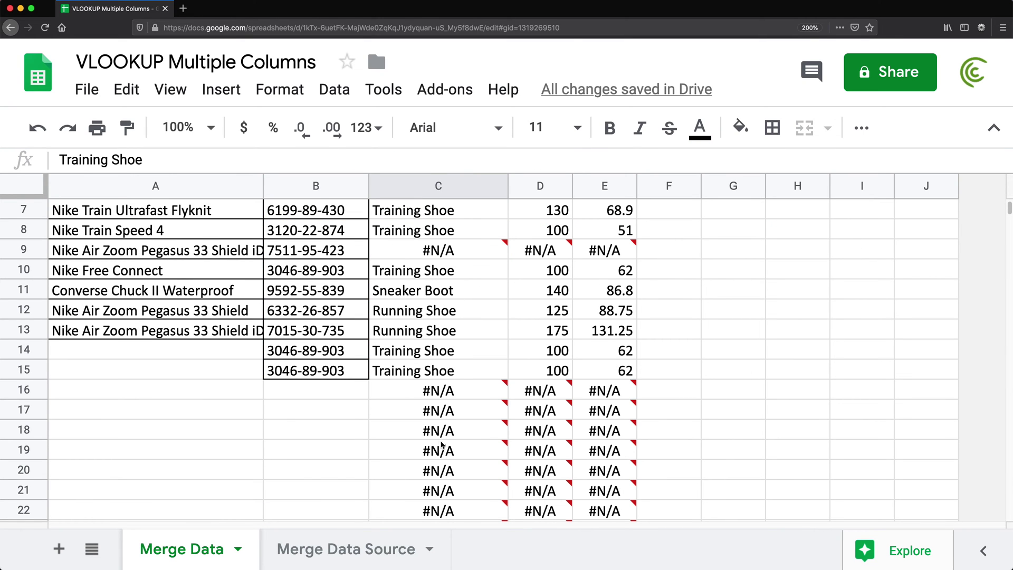
Copy the stock number from B12 into B16.
scroll(442, 448, down, 1)
click(311, 272)
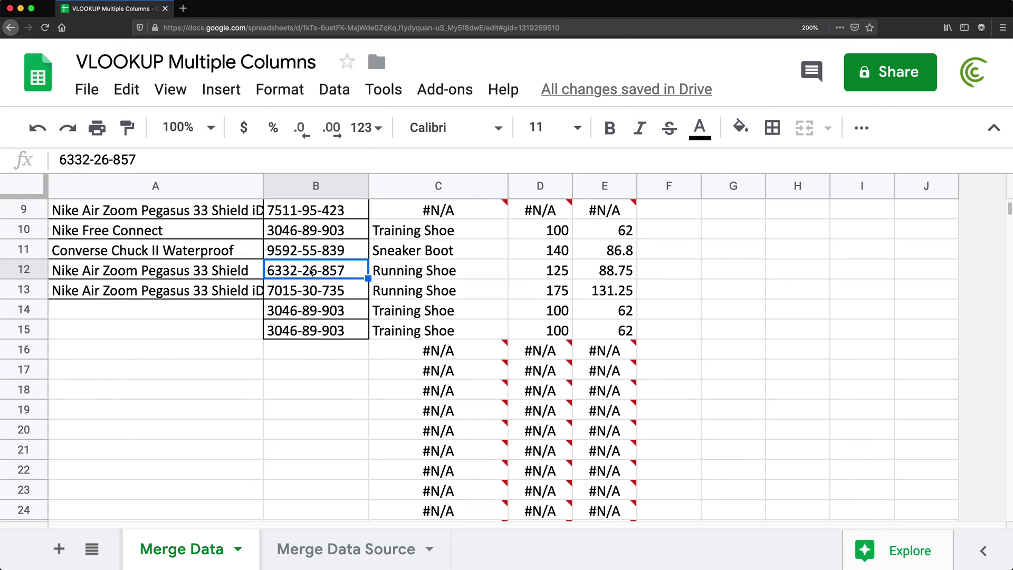
key(ctrl+c)
click(311, 350)
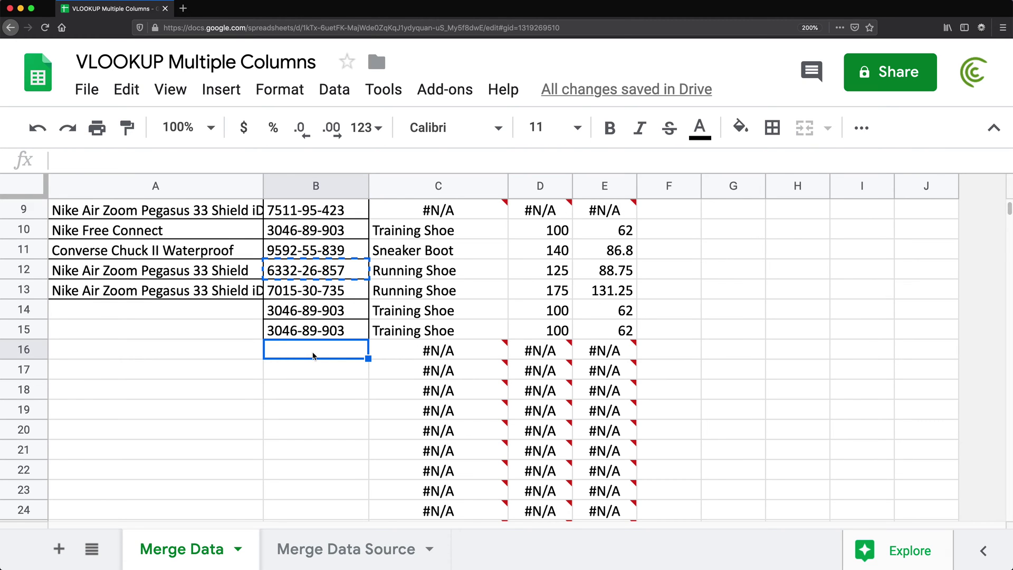
key(ctrl+v)
Examine the lookup results for the added rows, the error in C17 and the stock number cells B17:B20.
scroll(572, 416, up, 4)
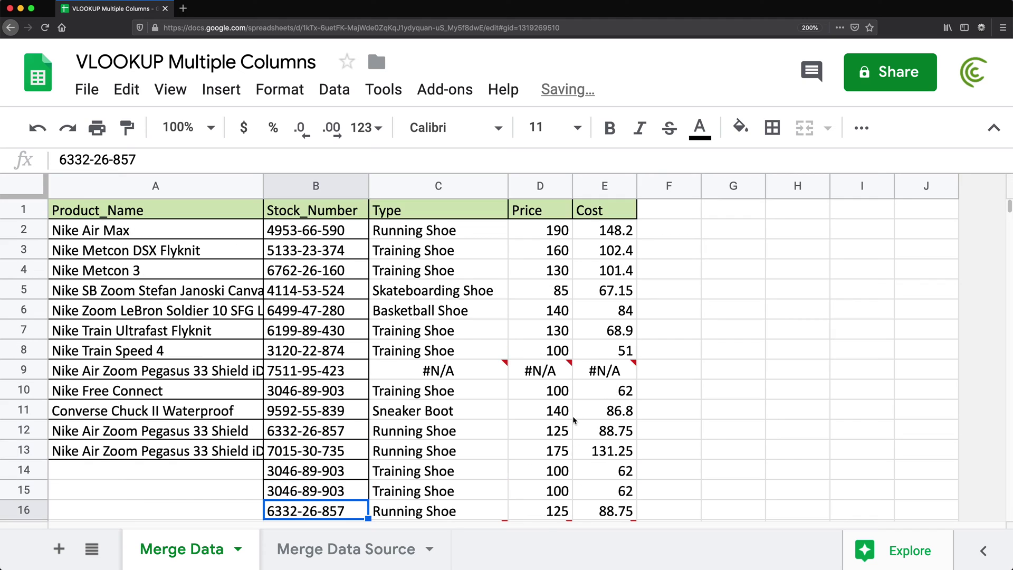
scroll(573, 414, down, 4)
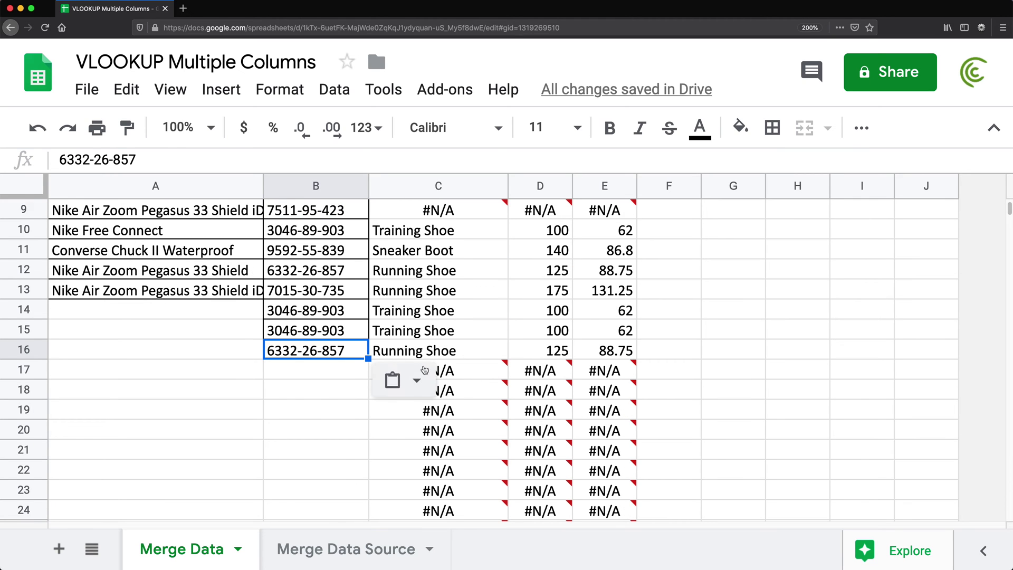
click(444, 372)
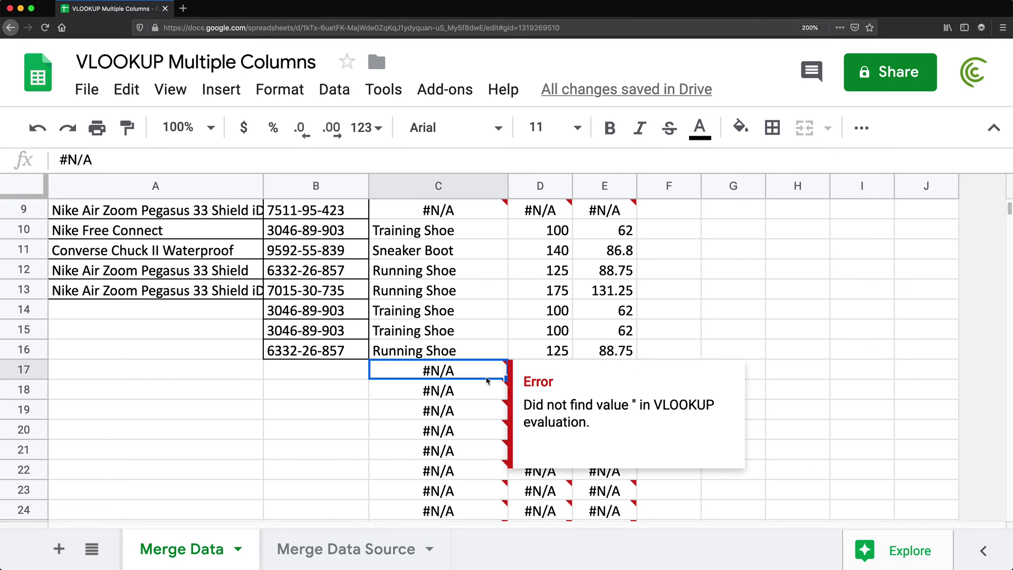
scroll(455, 393, up, 5)
scroll(454, 405, down, 1)
scroll(454, 406, down, 1)
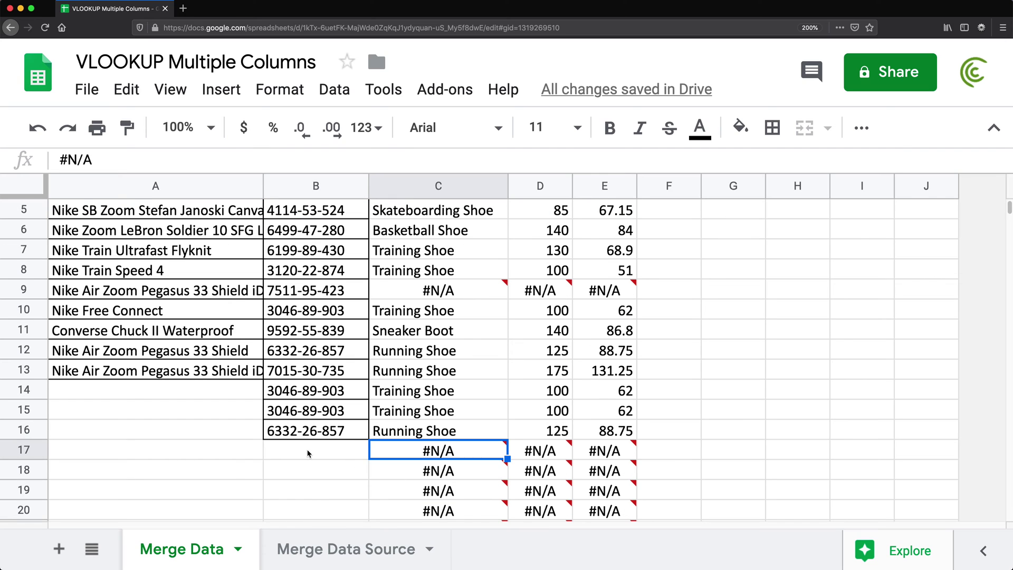
drag(311, 451, 309, 508)
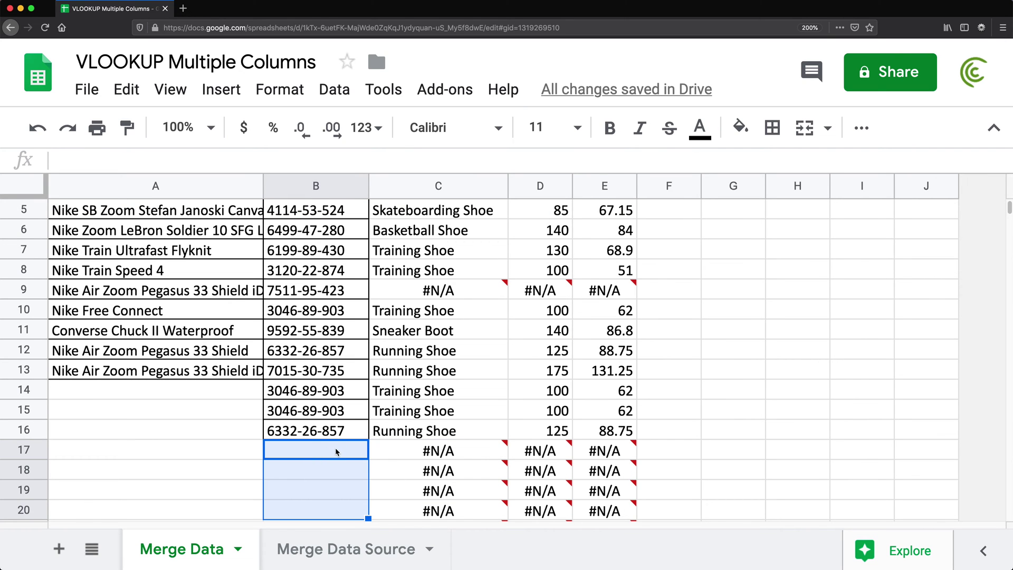
scroll(334, 447, up, 3)
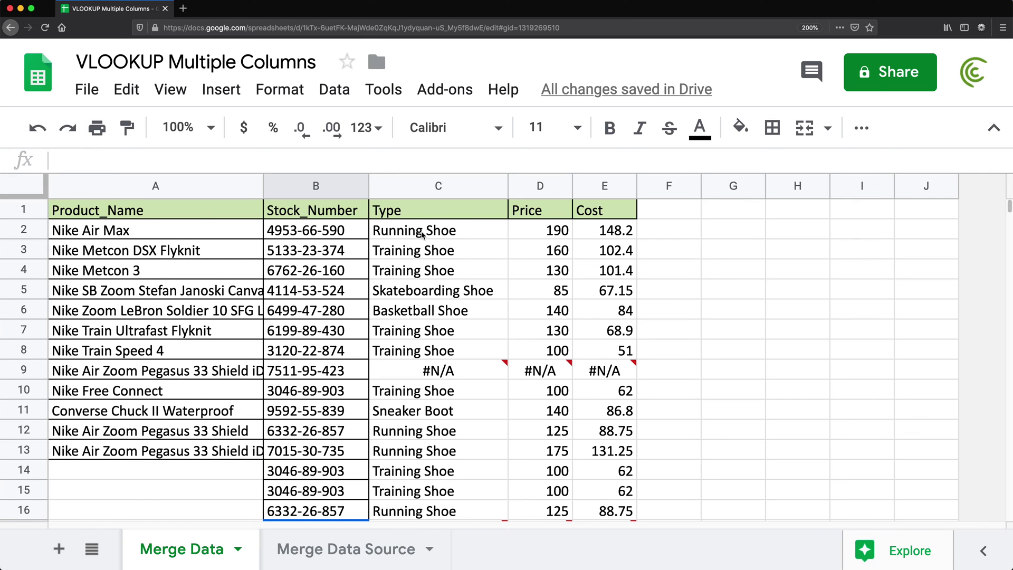
scroll(424, 316, down, 3)
scroll(425, 322, up, 3)
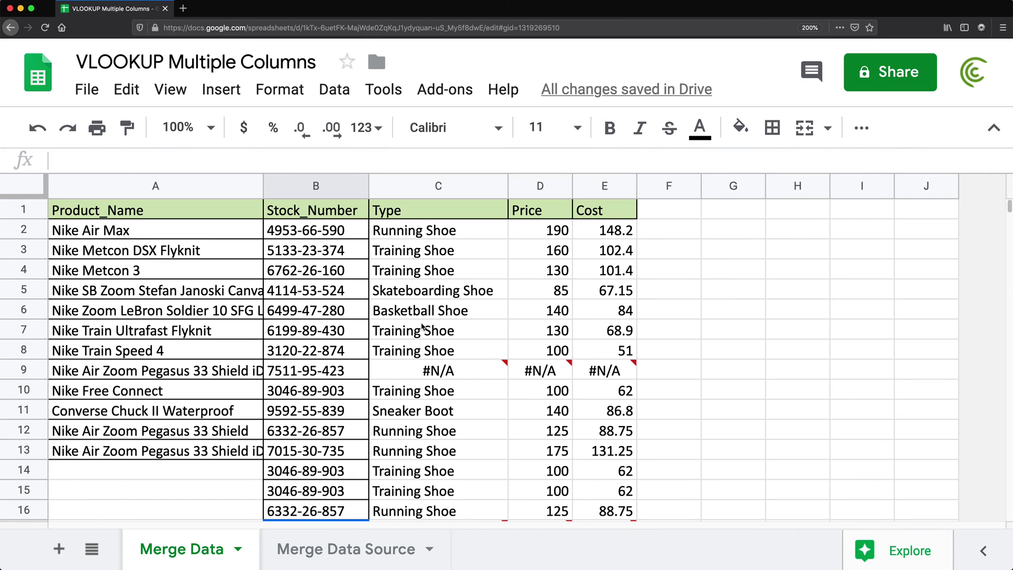
Wrap C2's VLOOKUP in IFERROR so it reads =ArrayFormula(IFERROR(VLOOKUP(B2:B,'Merge Data Source'!$B$2:$E,{2,3,4},0))) and check C9:E9.
click(425, 237)
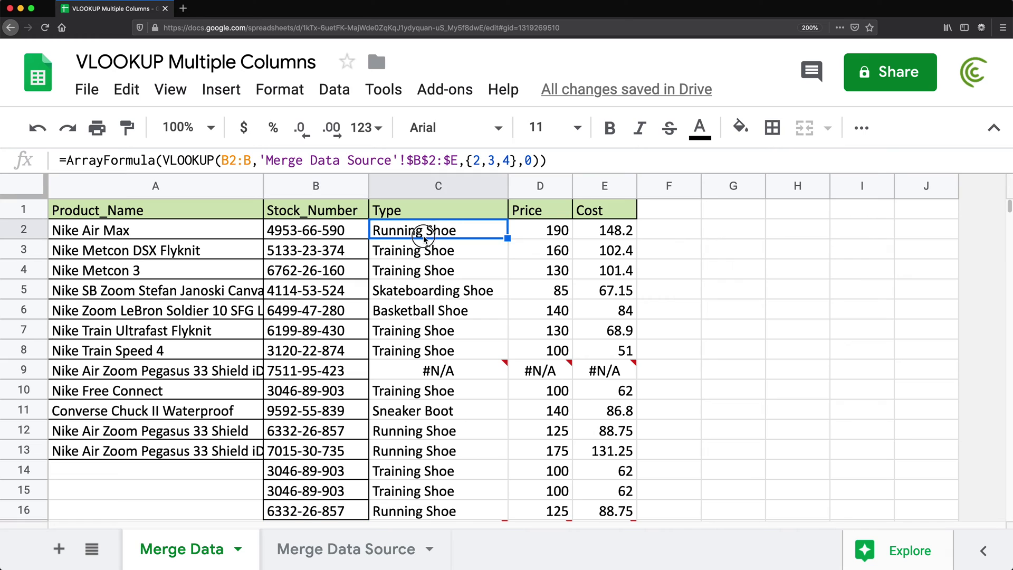
double_click(430, 233)
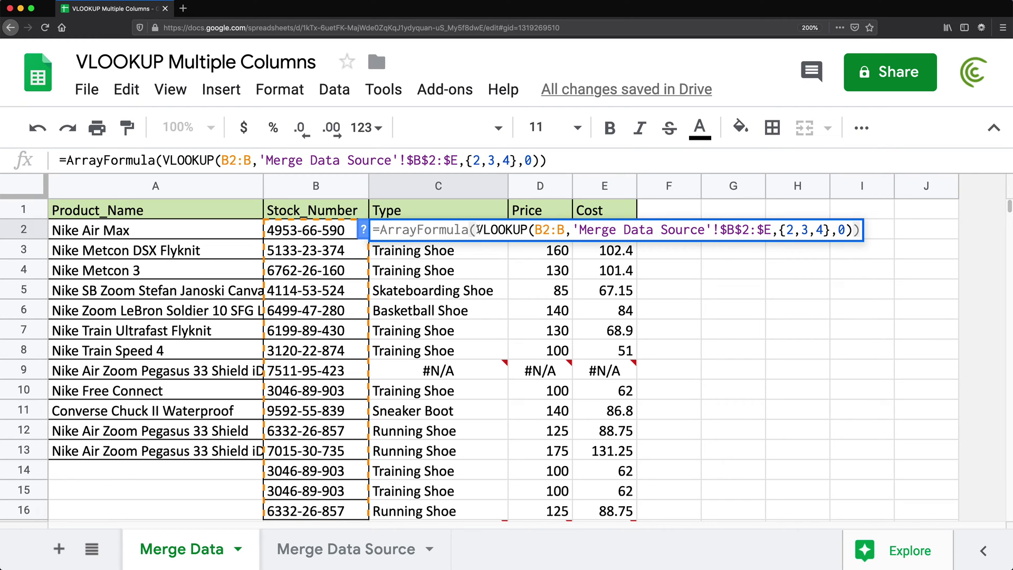
text(IFERROR()
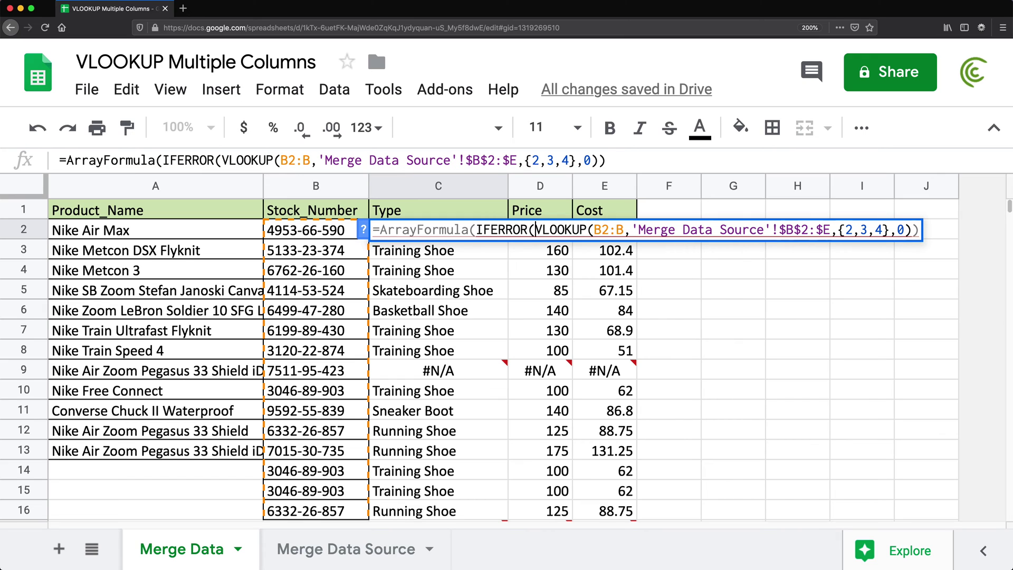
key(End)
text())
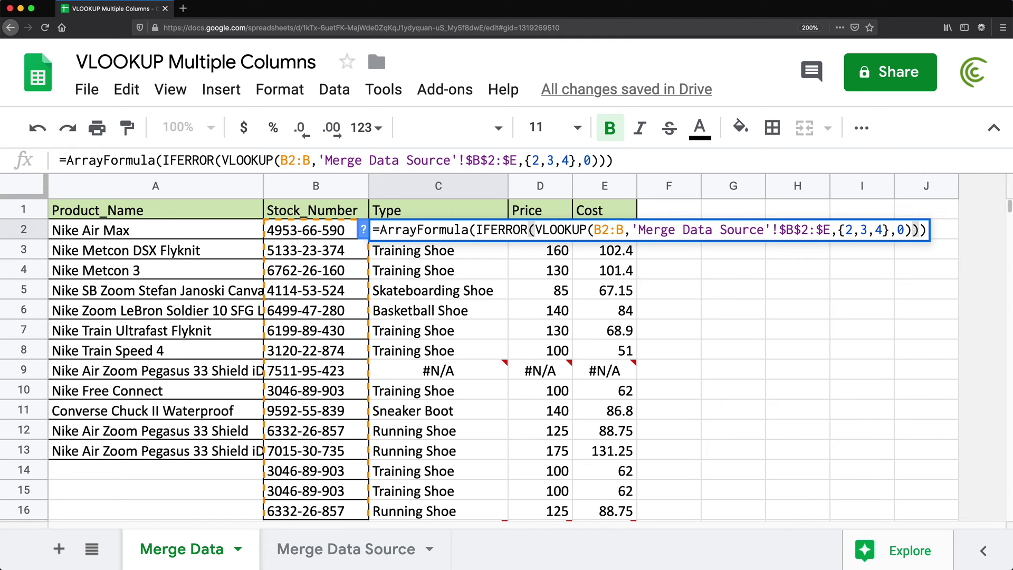
key(Return)
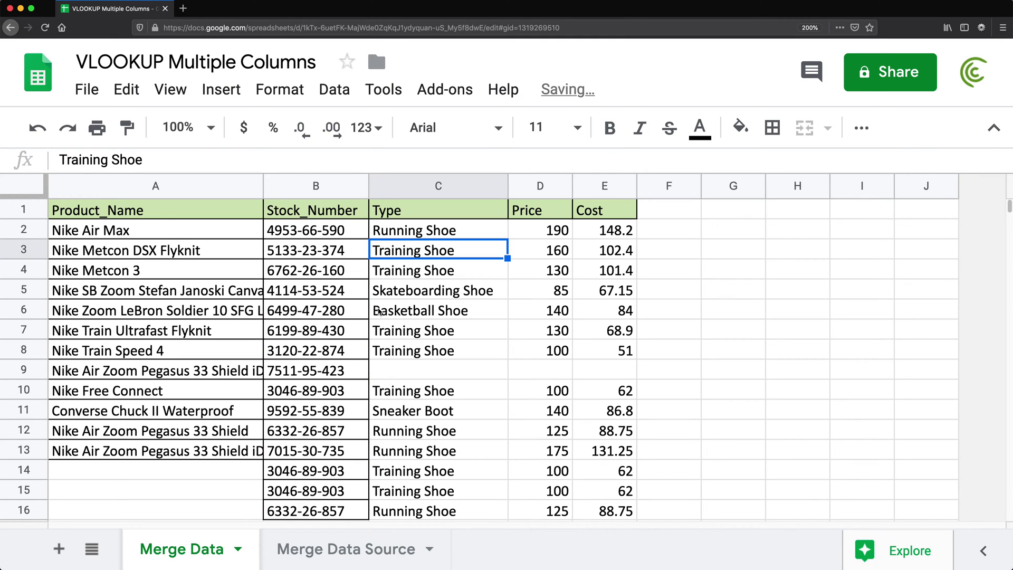
click(451, 368)
key(shift+Right)
key(shift+Right)
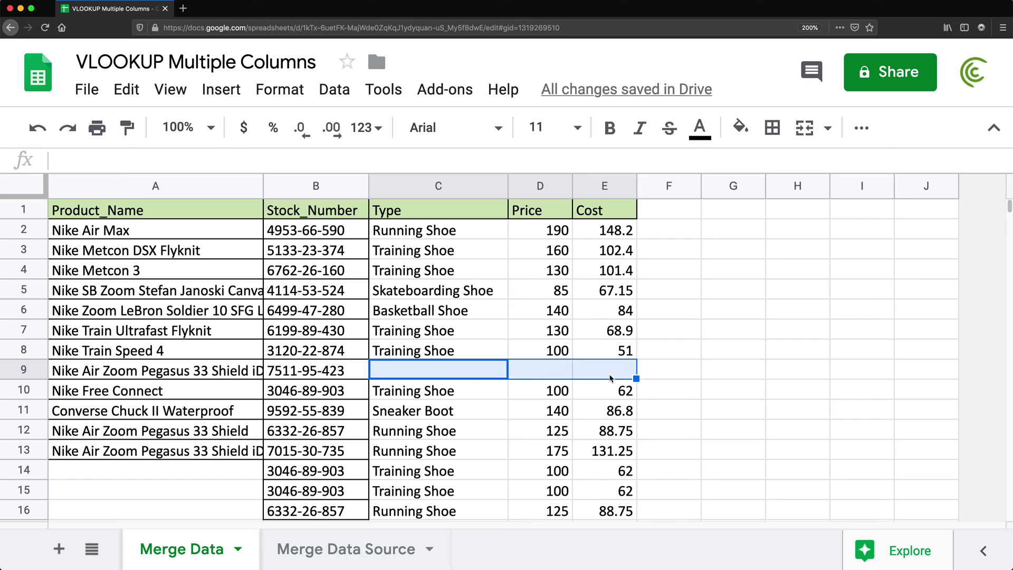
Check the empty result cells below row 16 and delete rows 14 to 16.
scroll(432, 406, down, 5)
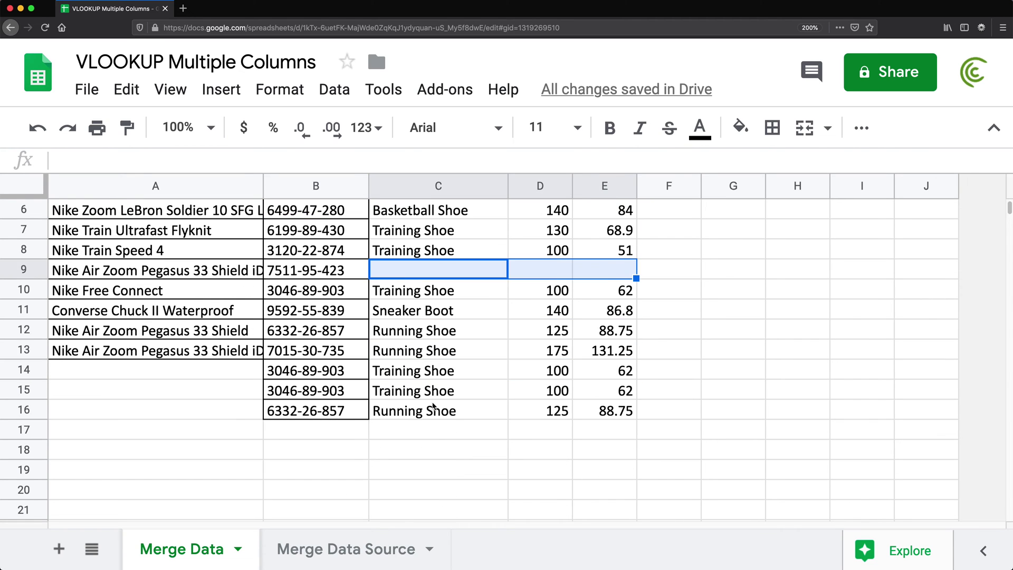
drag(401, 351, 652, 489)
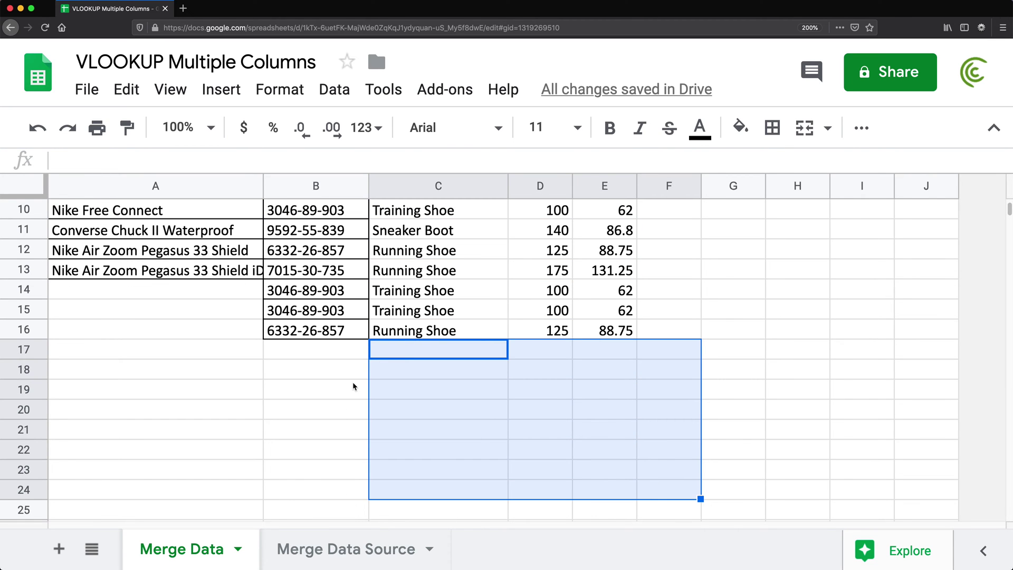
click(380, 401)
drag(21, 289, 27, 328)
right_click(29, 312)
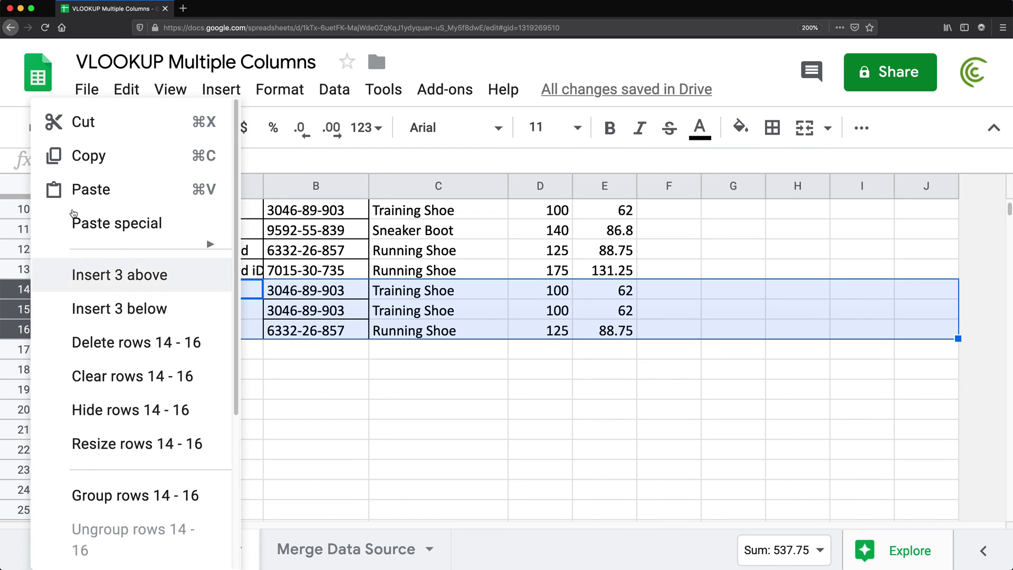
click(142, 344)
scroll(493, 300, up, 5)
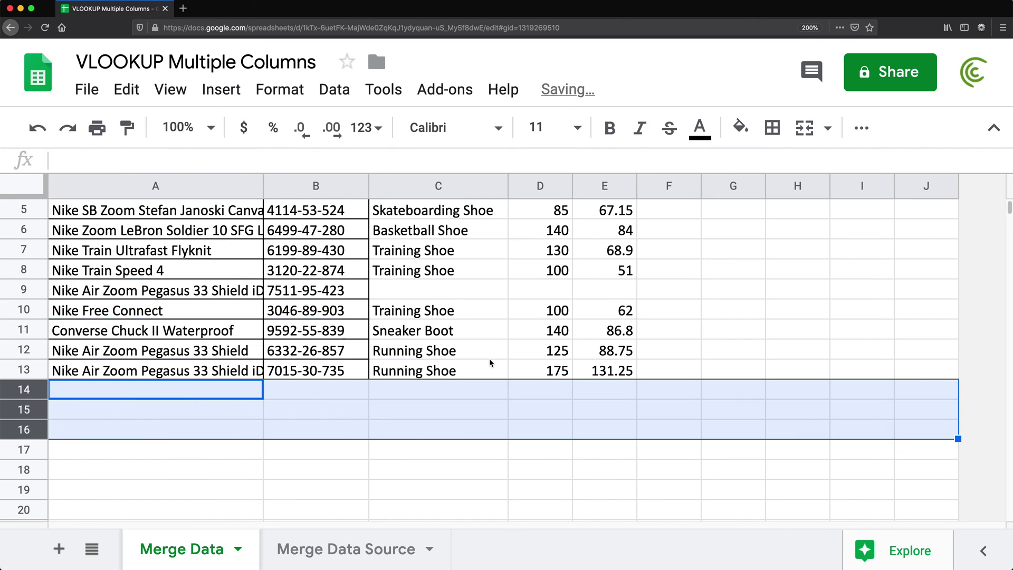
Test the lookup by copying the stock number from B12 into B14, and clear B14 again.
click(338, 431)
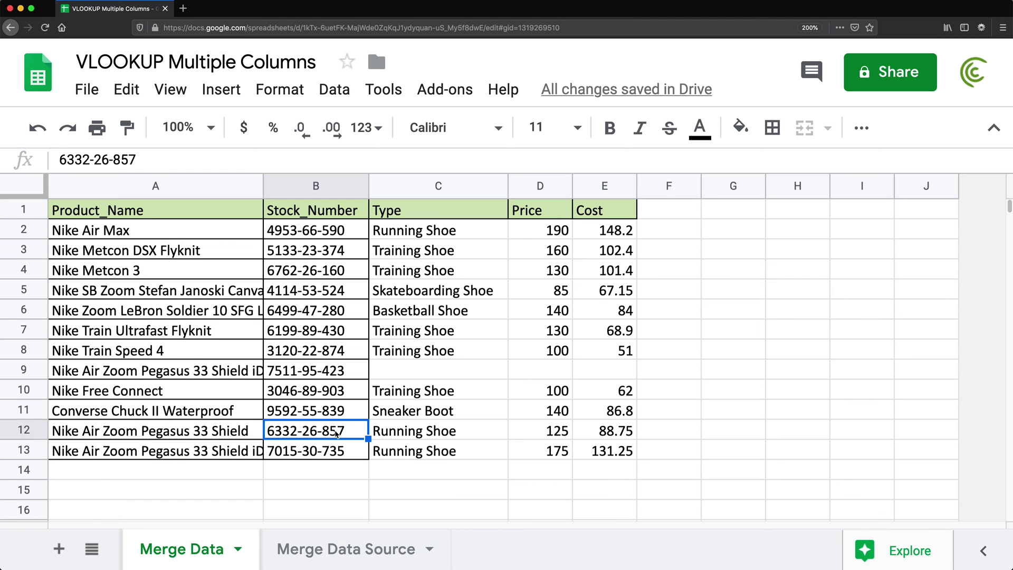
click(318, 477)
key(ctrl+v)
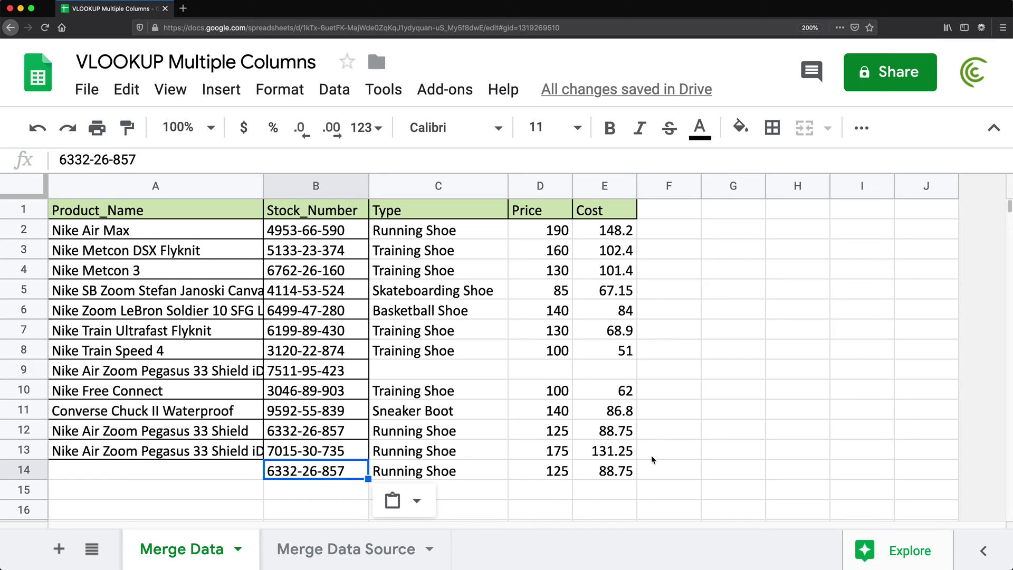
key(Delete)
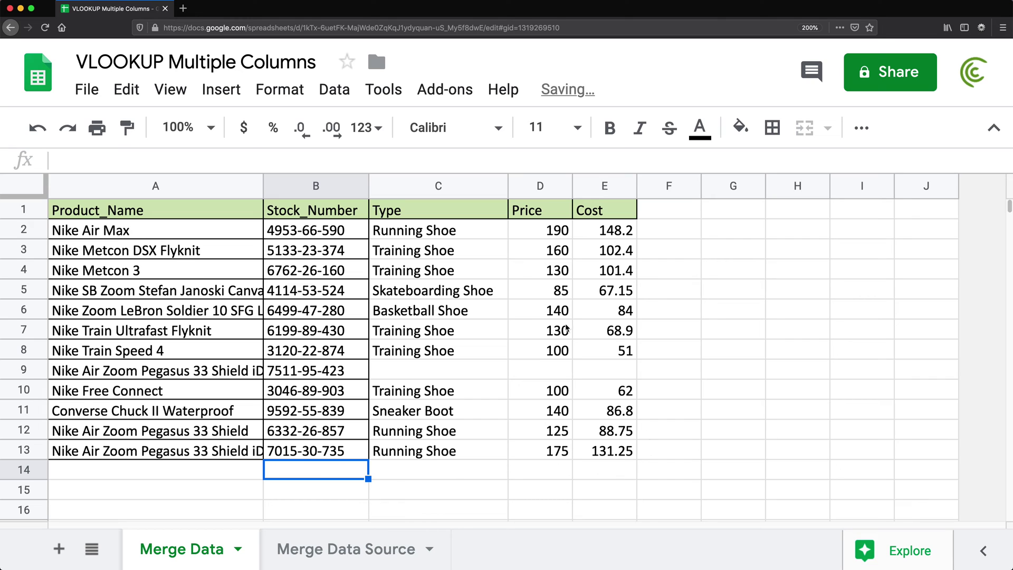
Remove the IFERROR wrapper from C2 so it reads =ArrayFormula(VLOOKUP(B2:B,'Merge Data Source'!$B$2:$E,{2,3,4},0)).
click(446, 228)
double_click(446, 228)
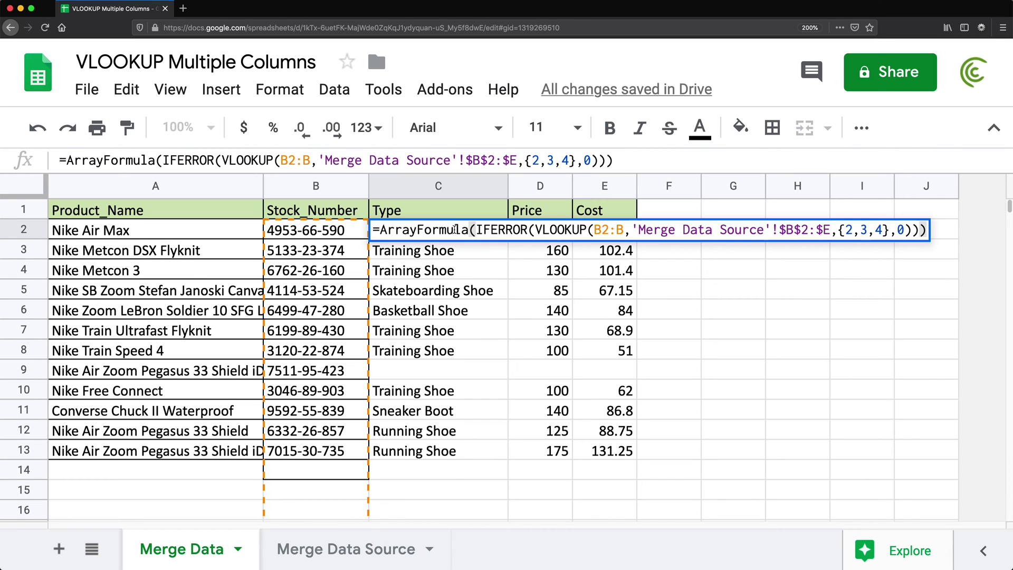
drag(536, 229, 913, 228)
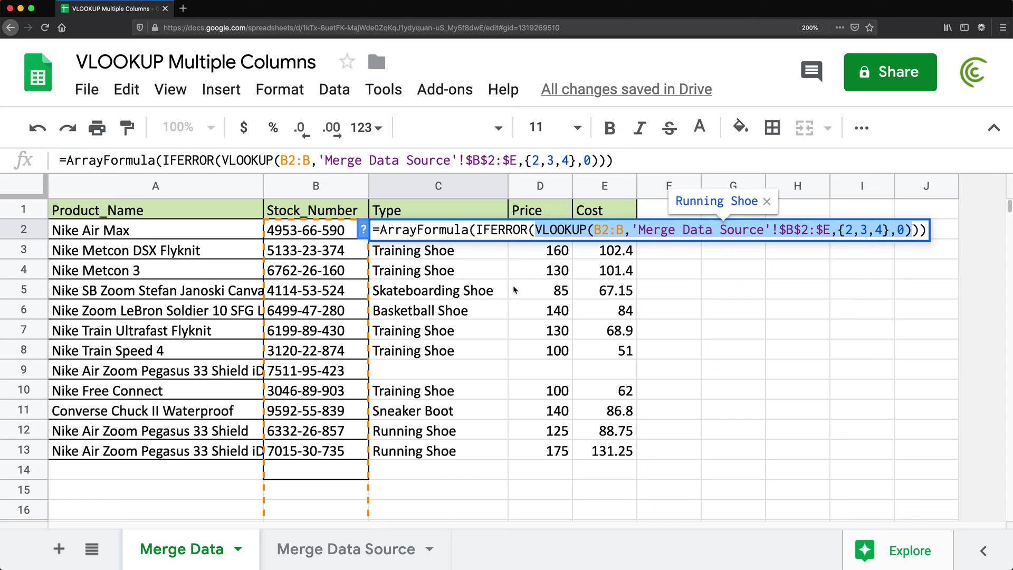
double_click(517, 228)
key(BackSpace)
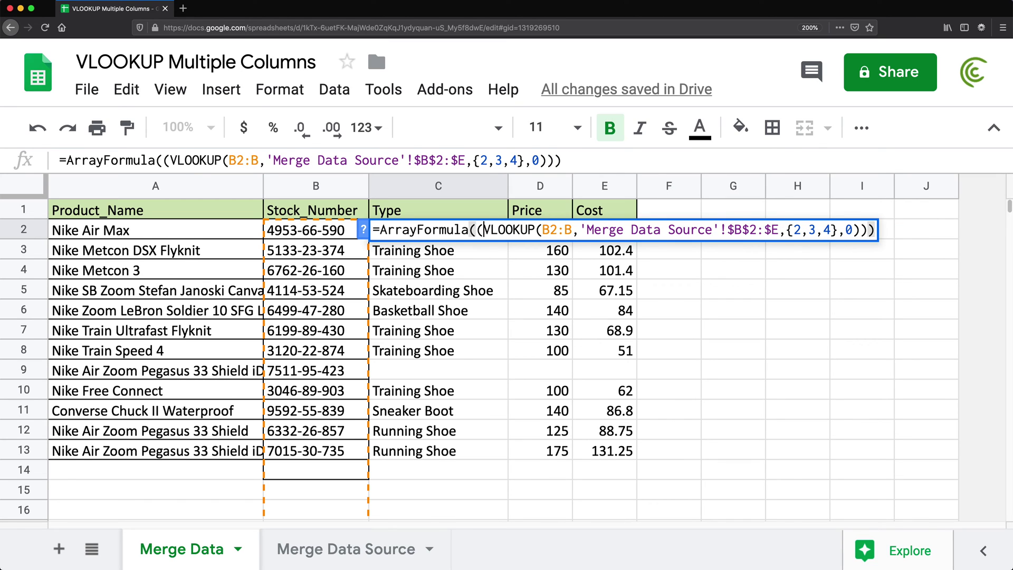
key(BackSpace)
click(861, 230)
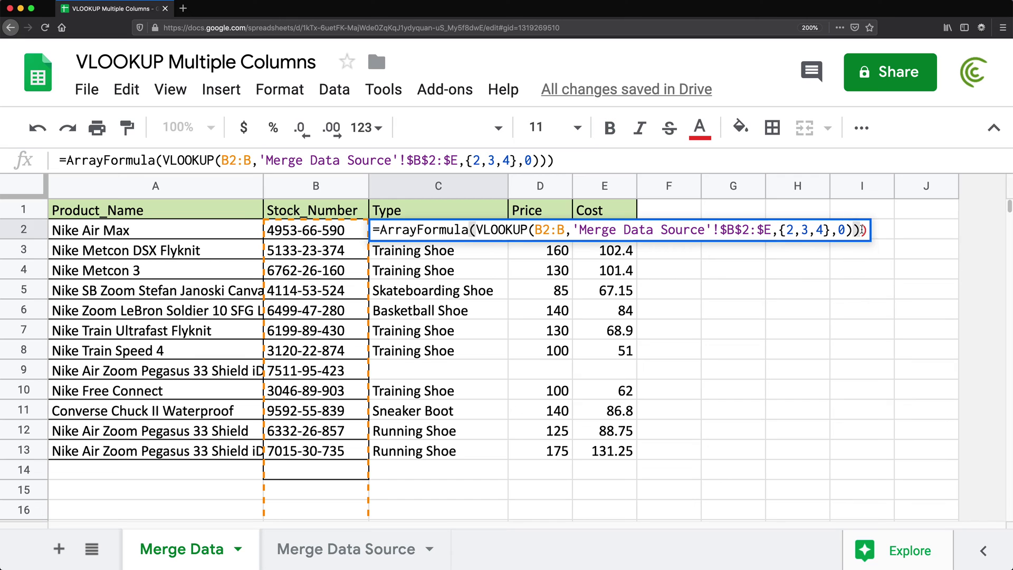
key(BackSpace)
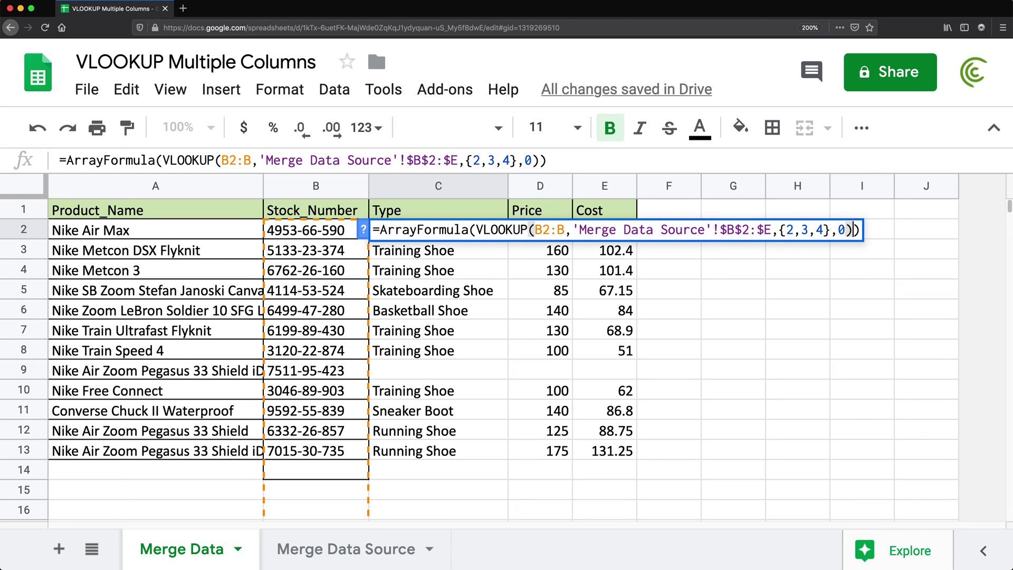
key(Return)
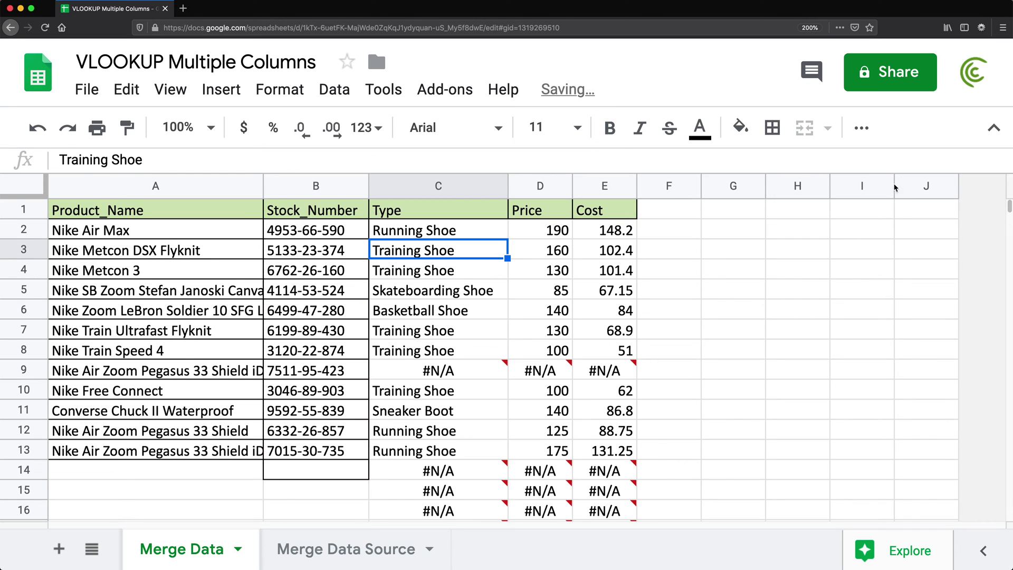
Enter =IF(B2="","",B2) in F2 to return the stock number only when B2 is not blank.
click(675, 232)
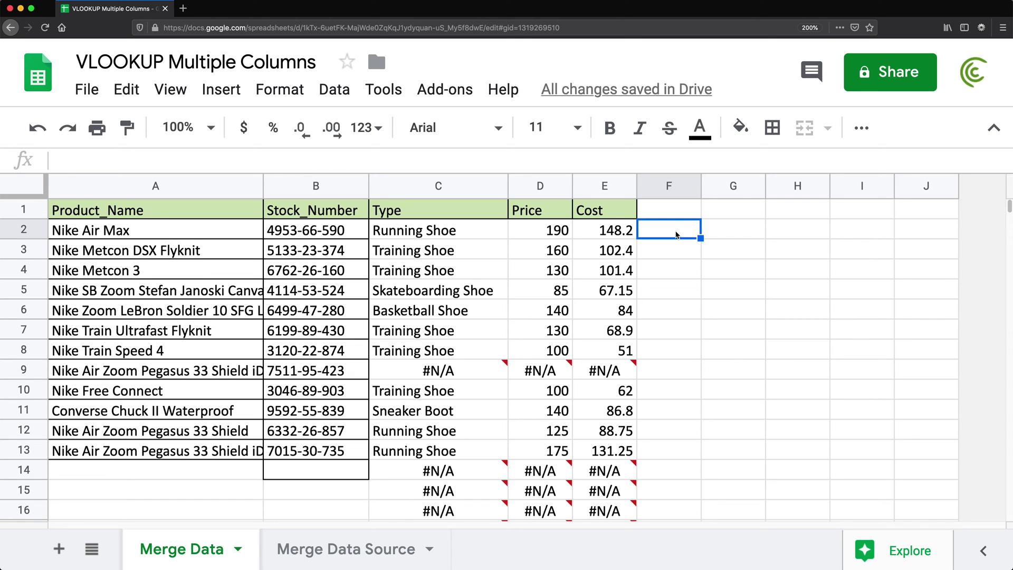
text(=if()
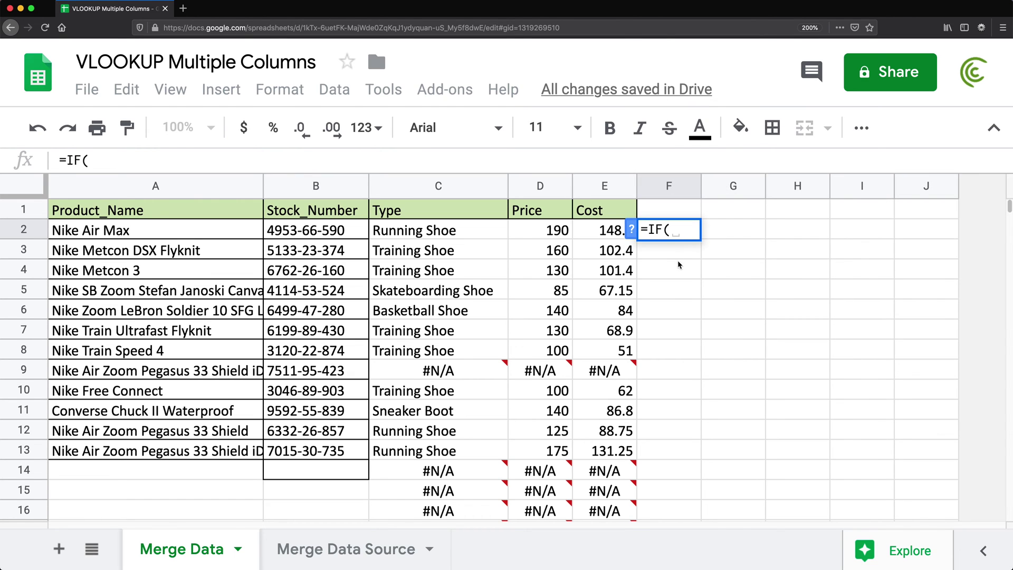
click(320, 233)
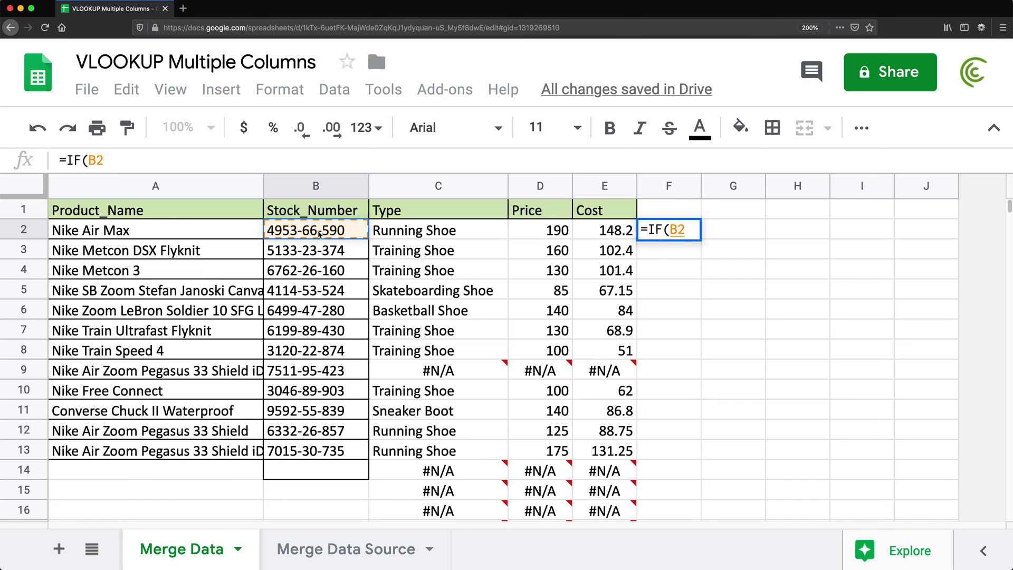
text(="")
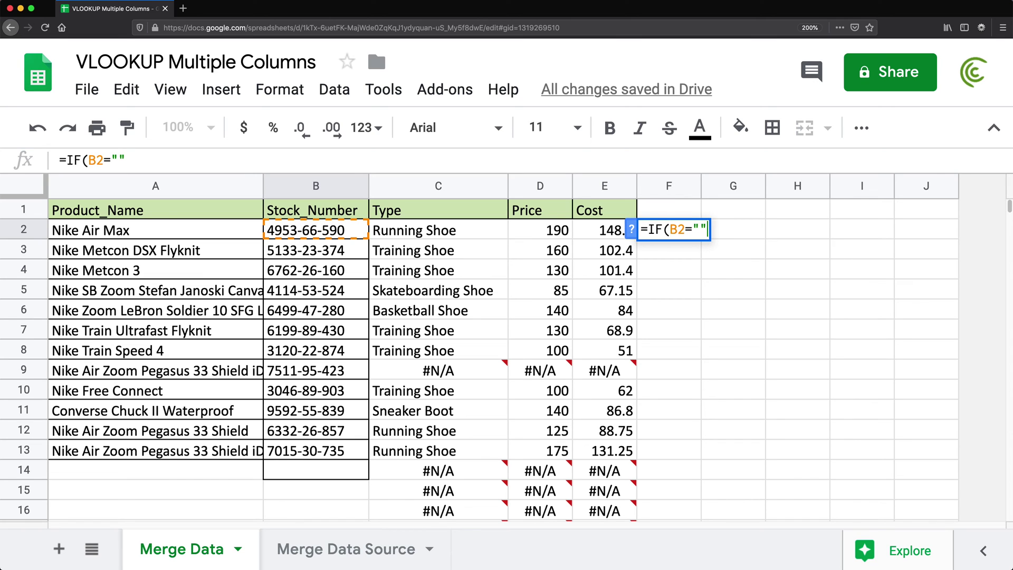
text(,)
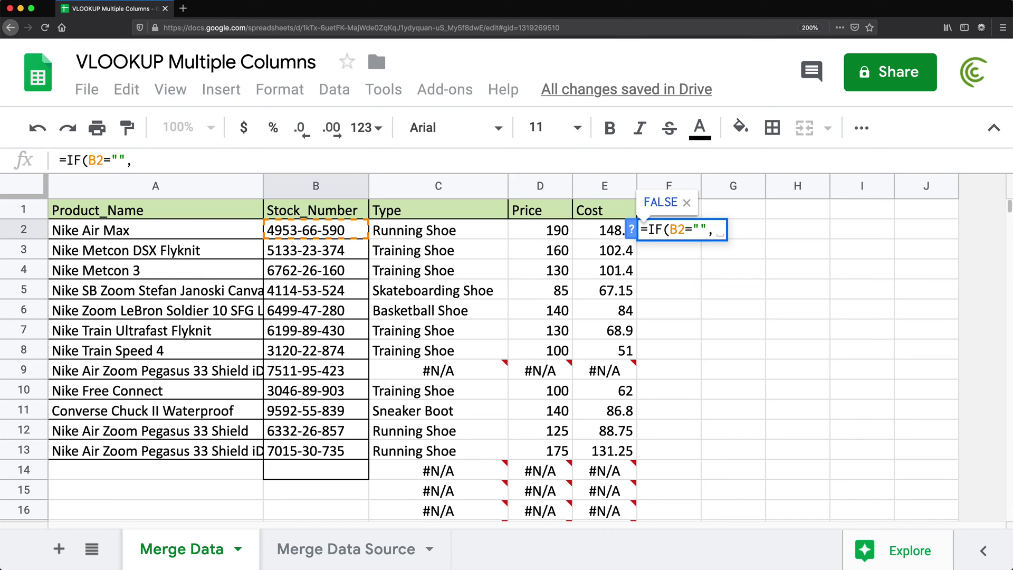
text("")
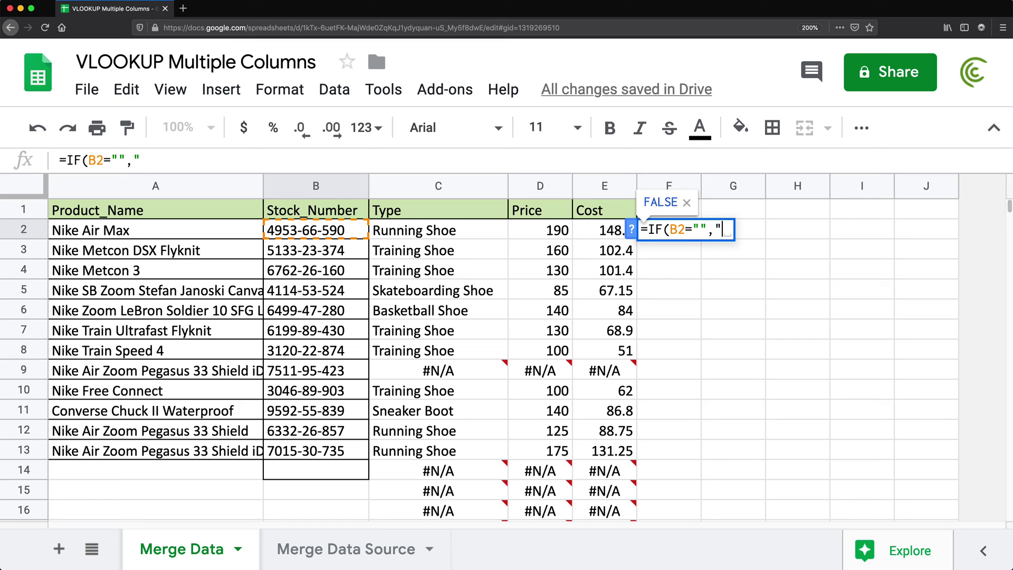
text(,)
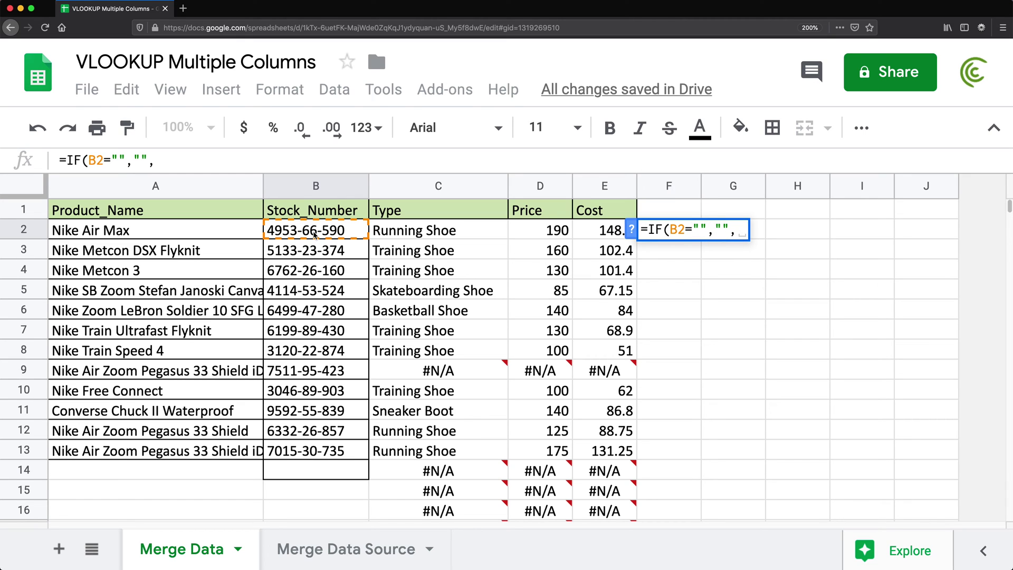
click(315, 234)
text())
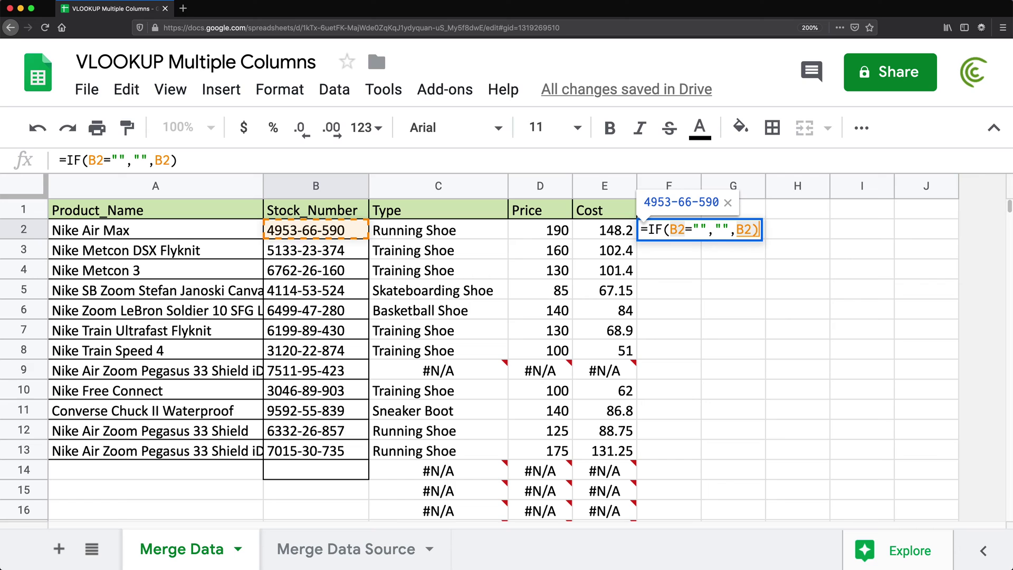
key(Return)
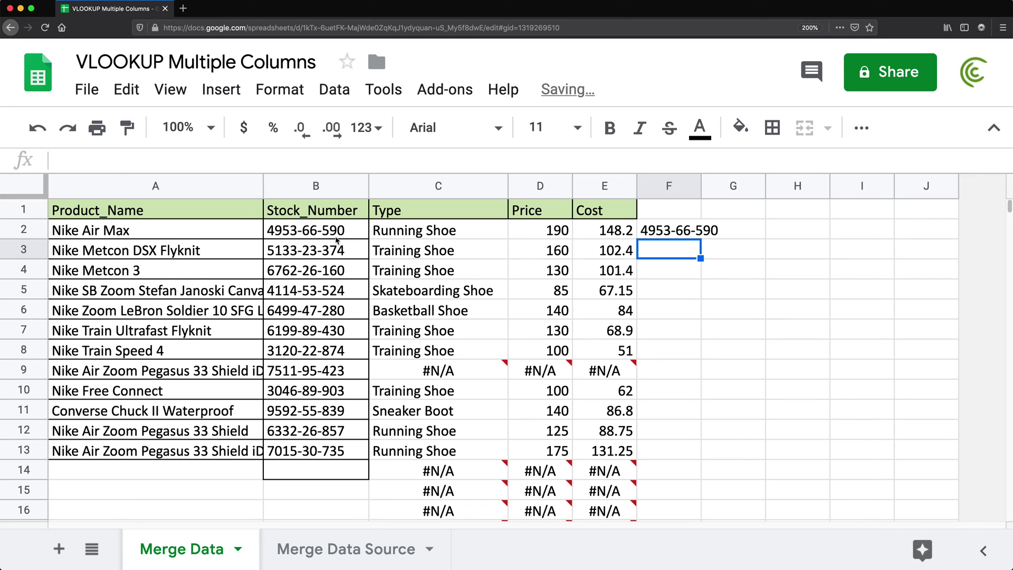
Try filling F2's IF formula down to F16, and undo the fill.
key(Up)
drag(760, 237, 758, 515)
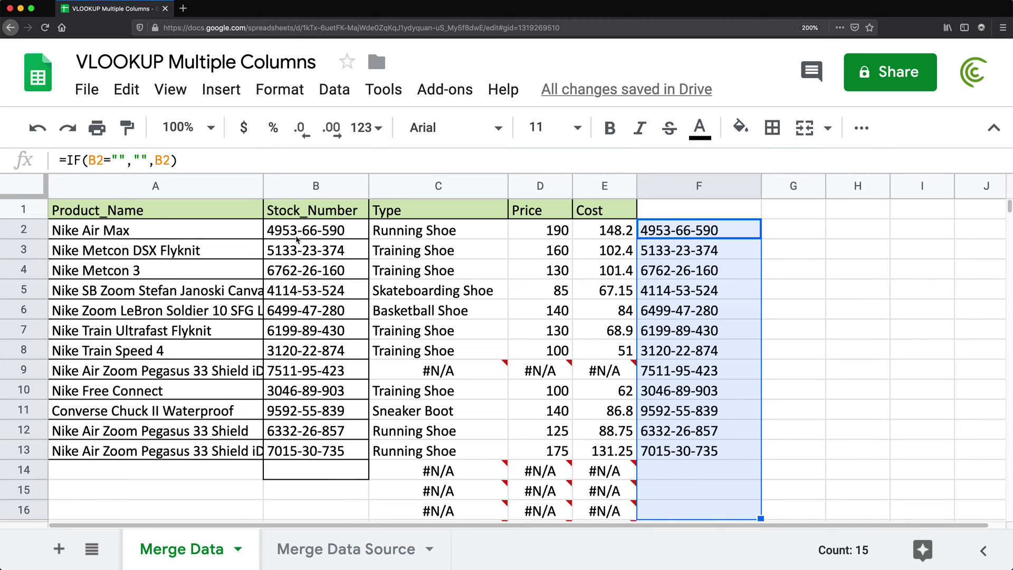
click(672, 235)
key(ctrl+z)
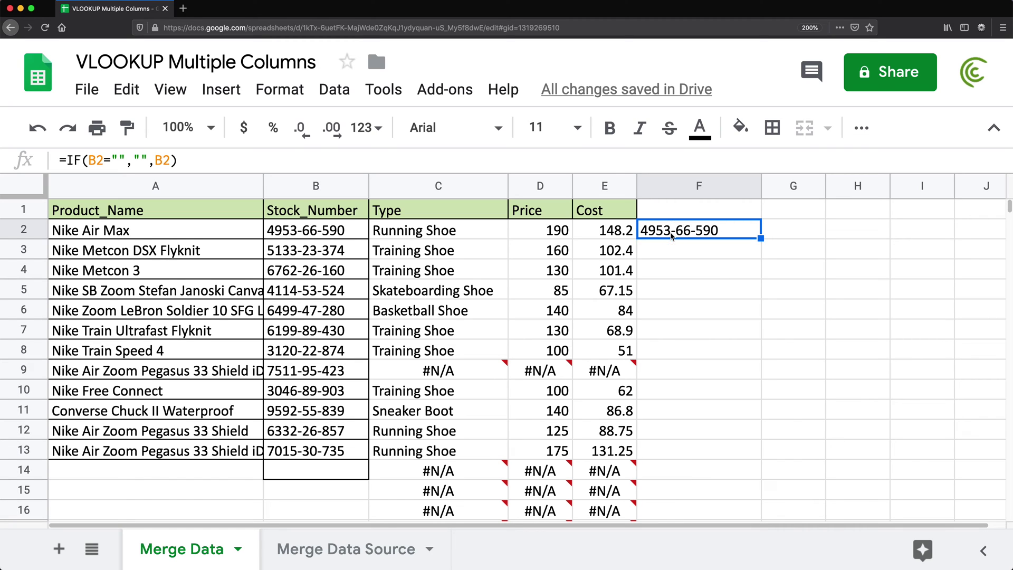
Replace both B2 references in F2's formula with the open-ended range B2:B, giving =IF(B2:B="","",B2:B).
double_click(672, 236)
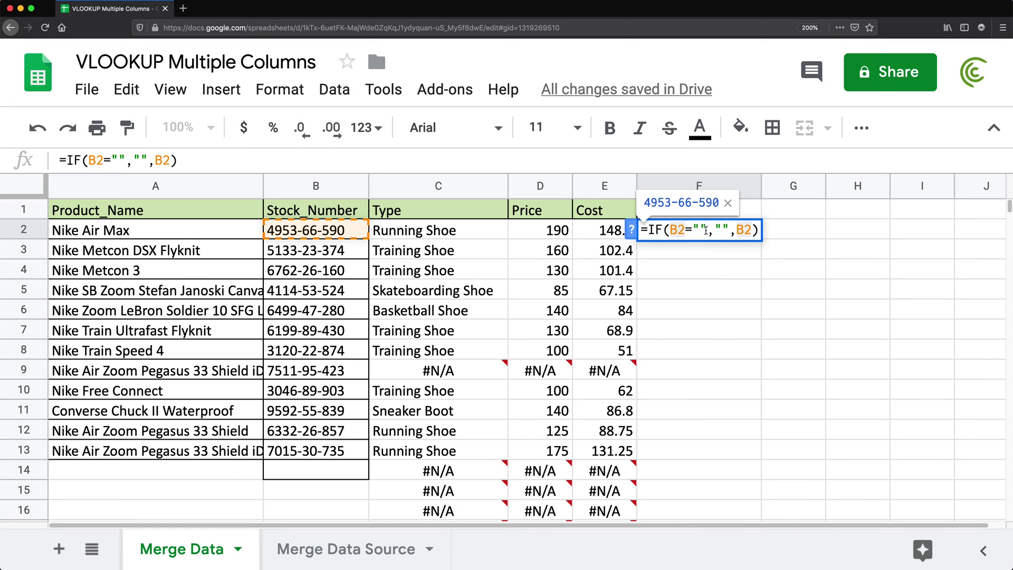
key(BackSpace)
key(BackSpace)
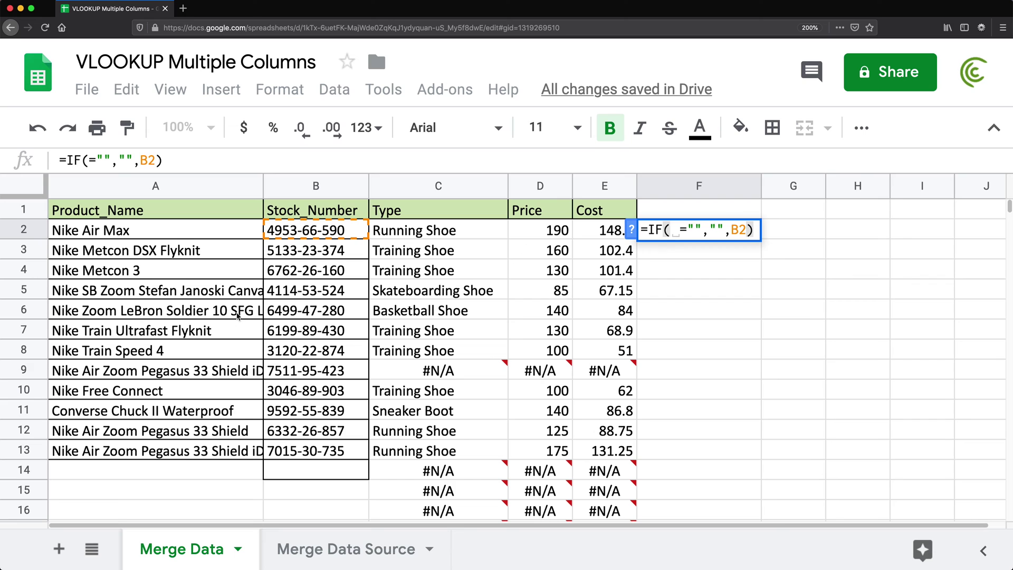
drag(282, 237, 276, 292)
key(BackSpace)
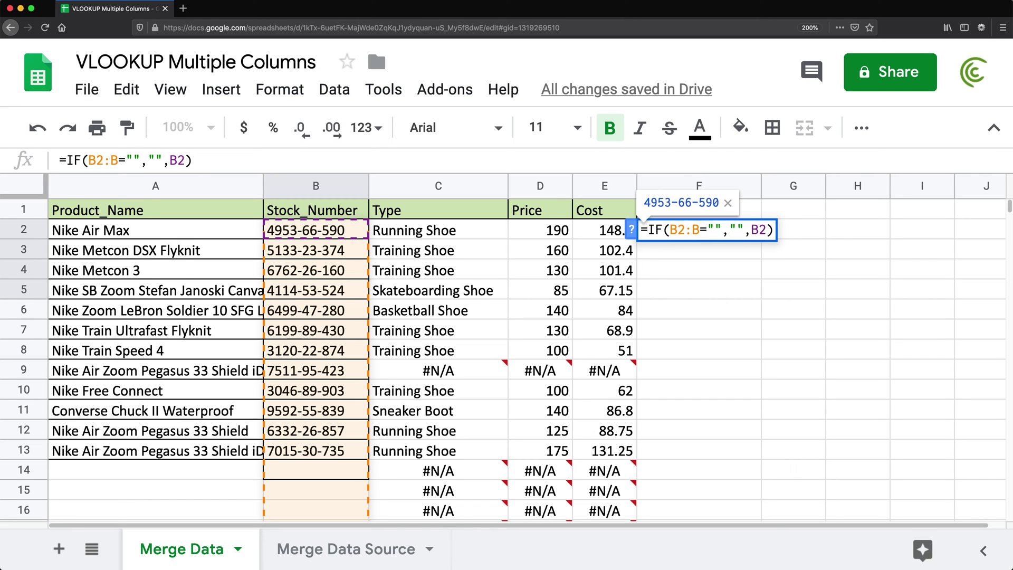
drag(768, 231, 753, 230)
key(BackSpace)
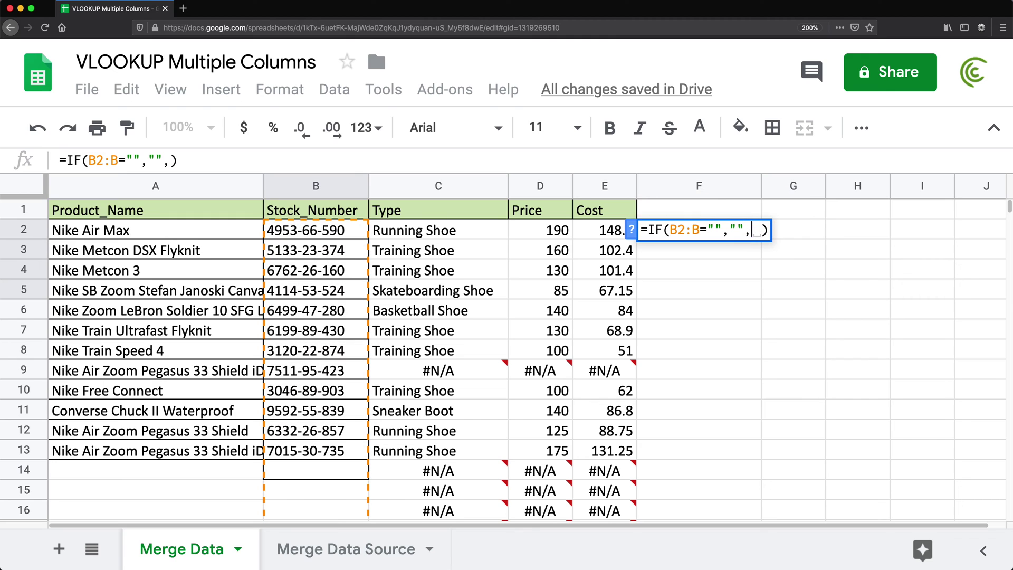
drag(290, 235, 291, 290)
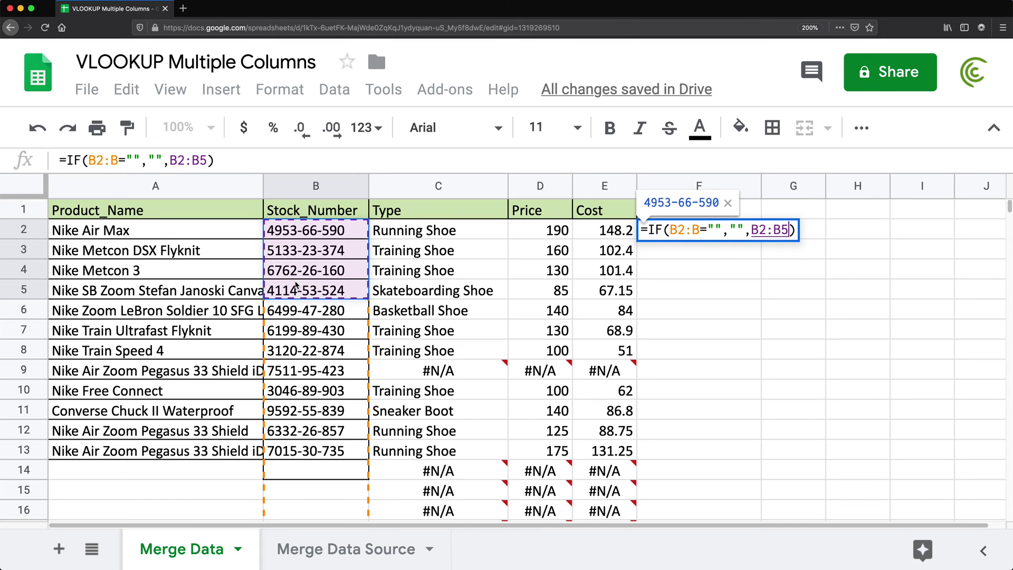
key(BackSpace)
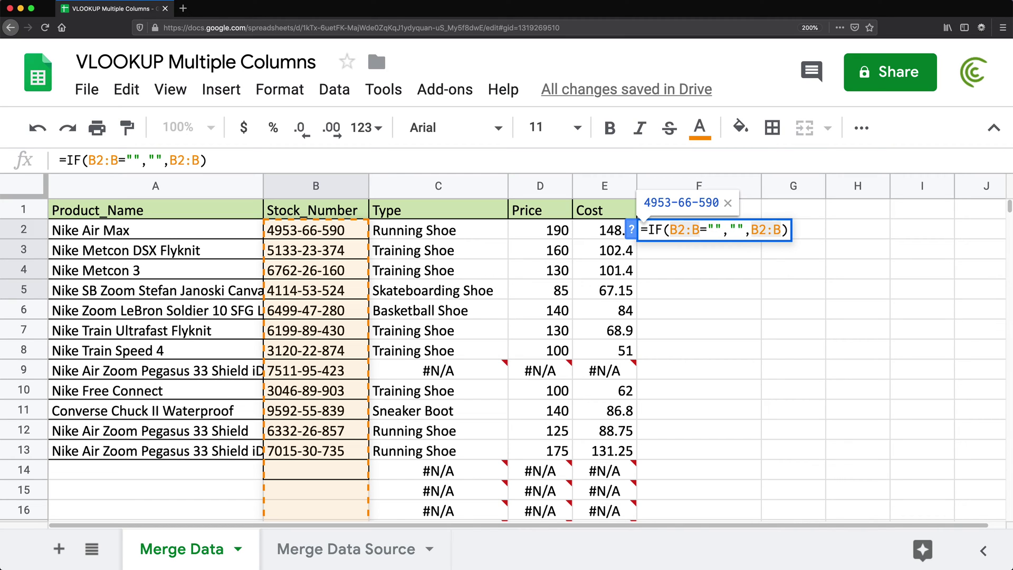
Wrap F2's IF in ArrayFormula so it reads =ArrayFormula(IF(B2:B="","",B2:B)), and check F2 and the blank-row result in F14.
key(ctrl+shift+Return)
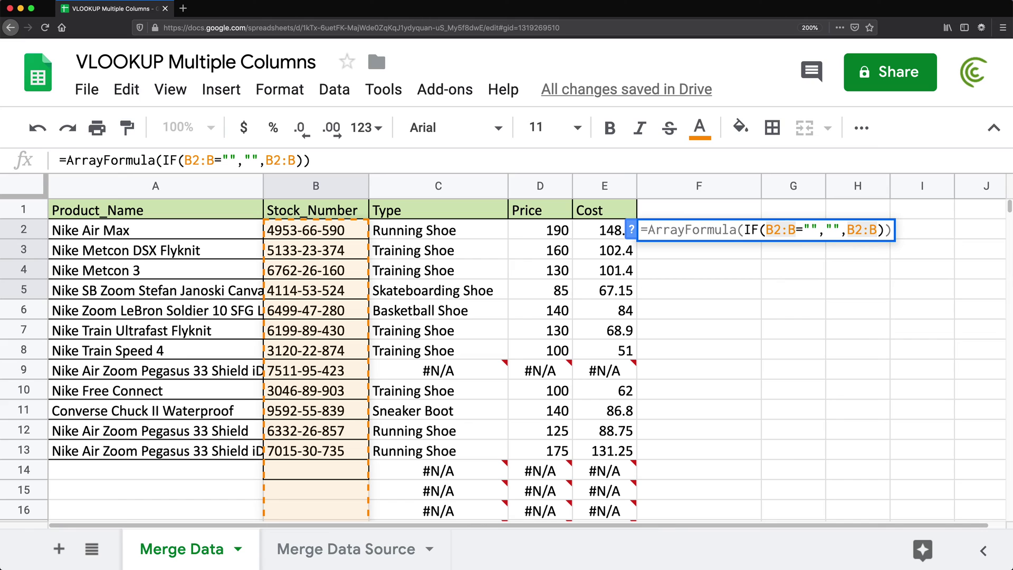
key(Return)
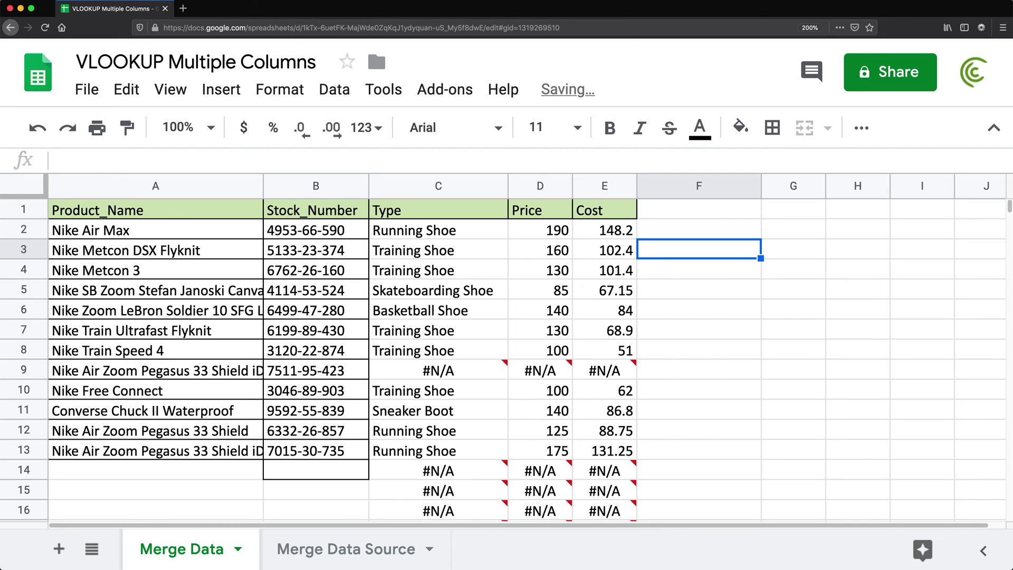
click(702, 237)
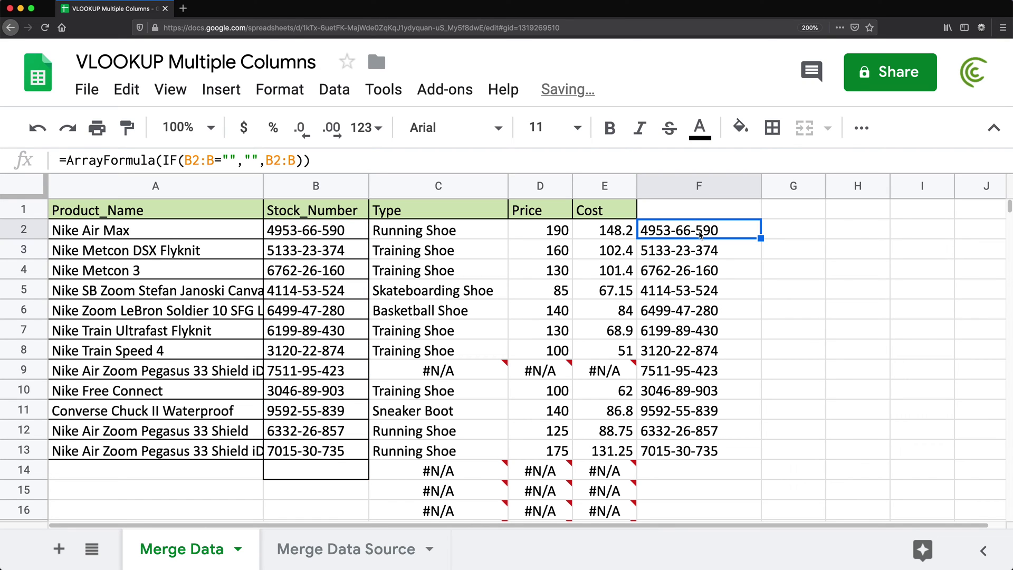
click(667, 469)
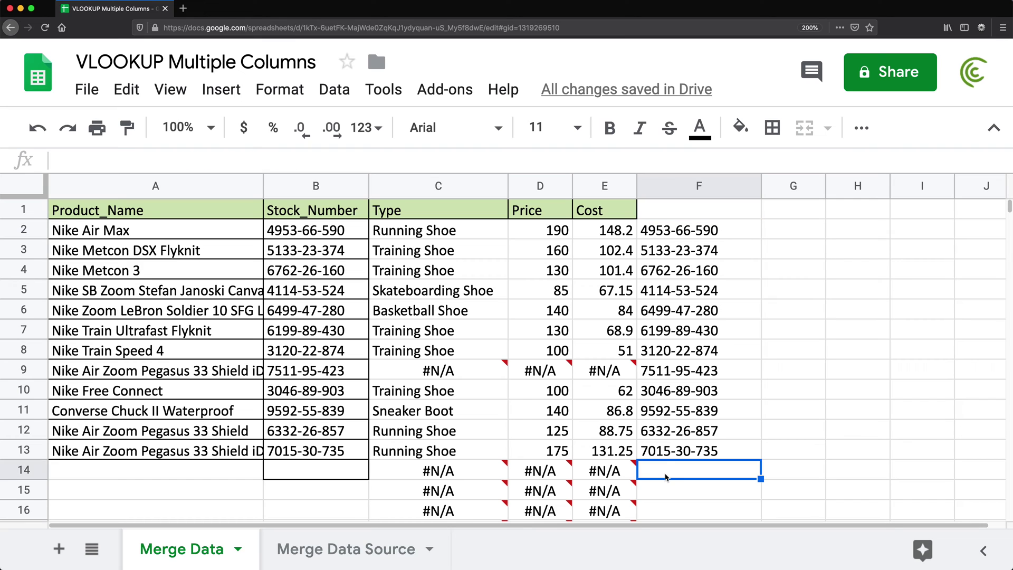
Compare the last B2:B argument in F2's formula with C2's results, and copy the whole VLOOKUP part inside C2's ArrayFormula.
double_click(663, 233)
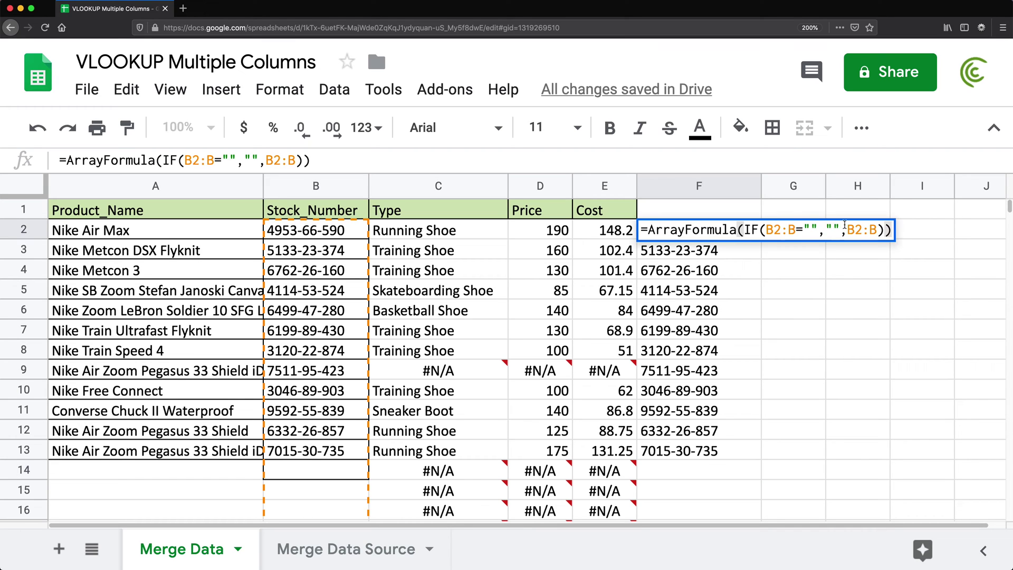
double_click(850, 229)
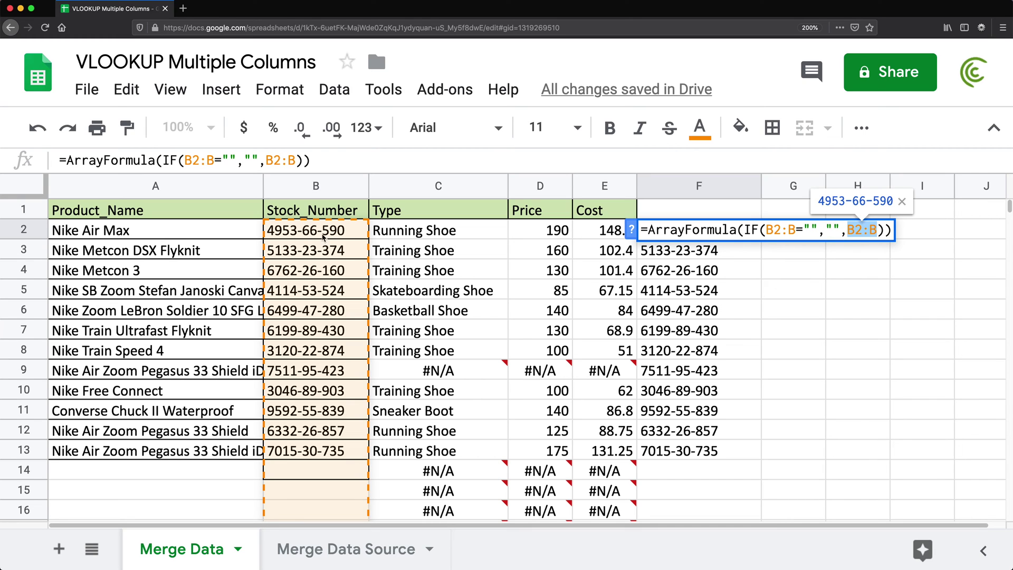
key(Escape)
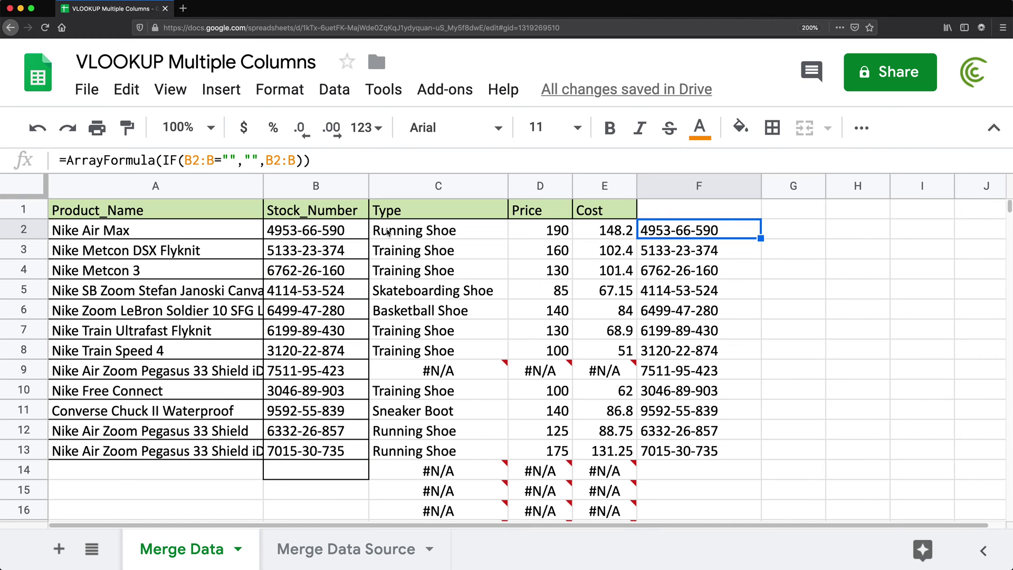
drag(387, 231, 606, 313)
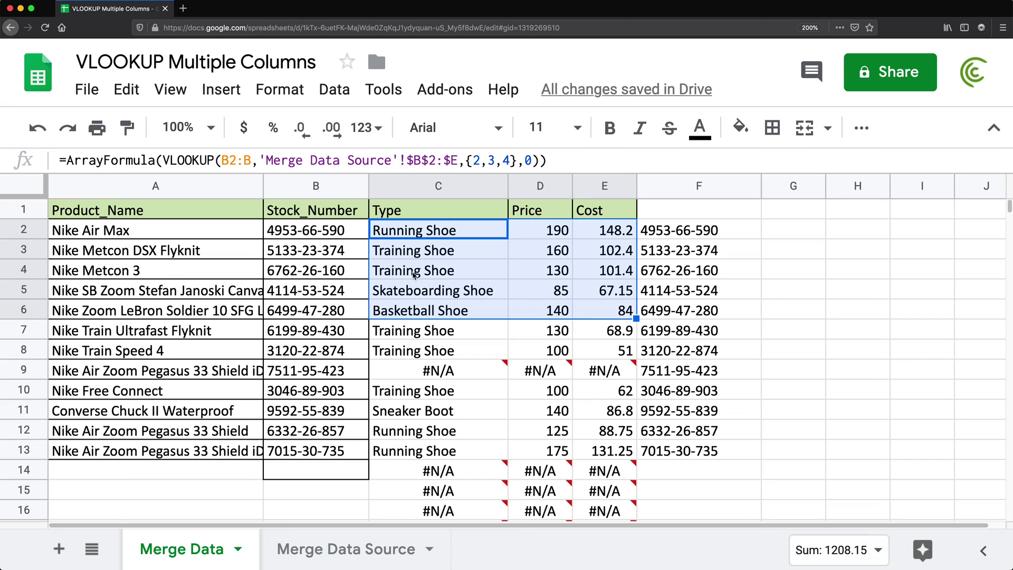
click(411, 233)
drag(165, 159, 539, 158)
key(super+c)
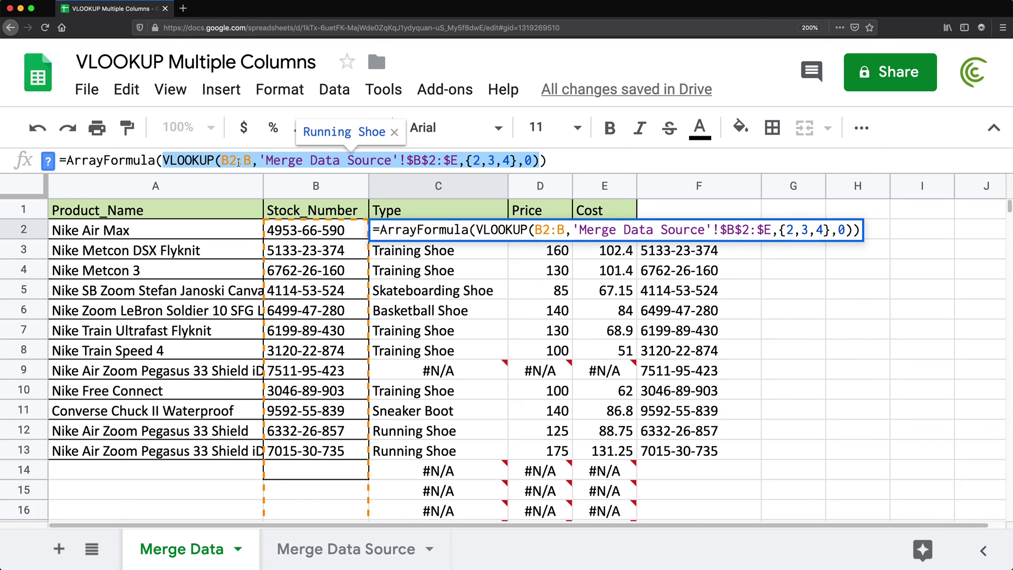
key(Escape)
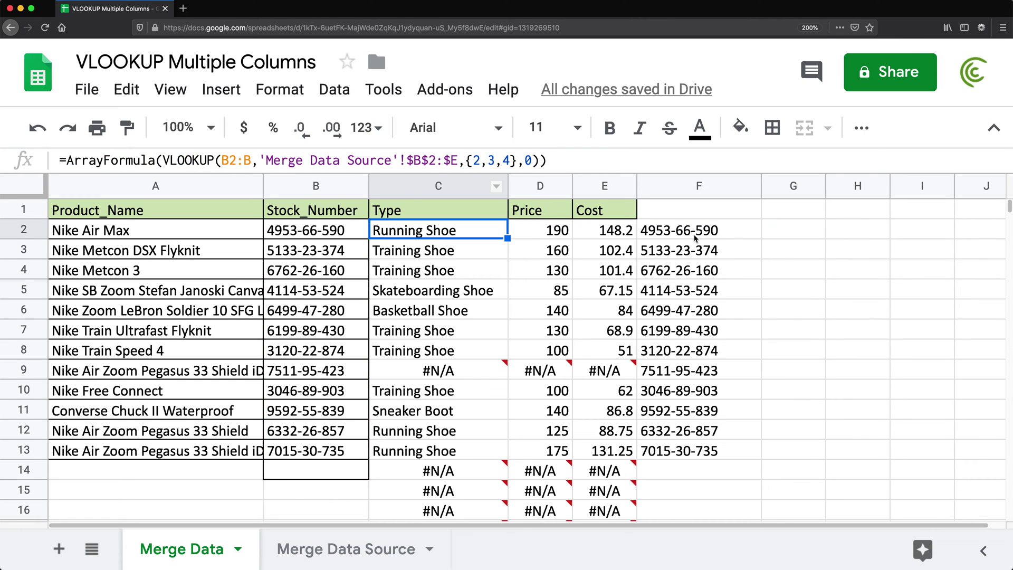
Replace the final B2:B in F2 with the copied VLOOKUP, giving =ArrayFormula(IF(B2:B="","",VLOOKUP(B2:B,'Merge Data Source'!$B$2:$E,{2,3,4},0))).
click(705, 239)
double_click(690, 232)
drag(877, 229, 851, 232)
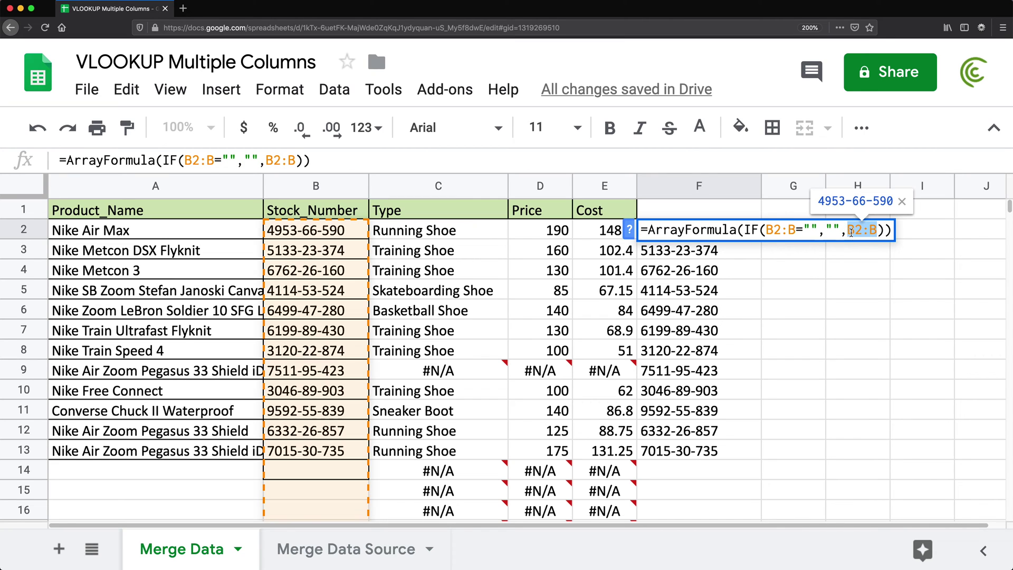
key(super+v)
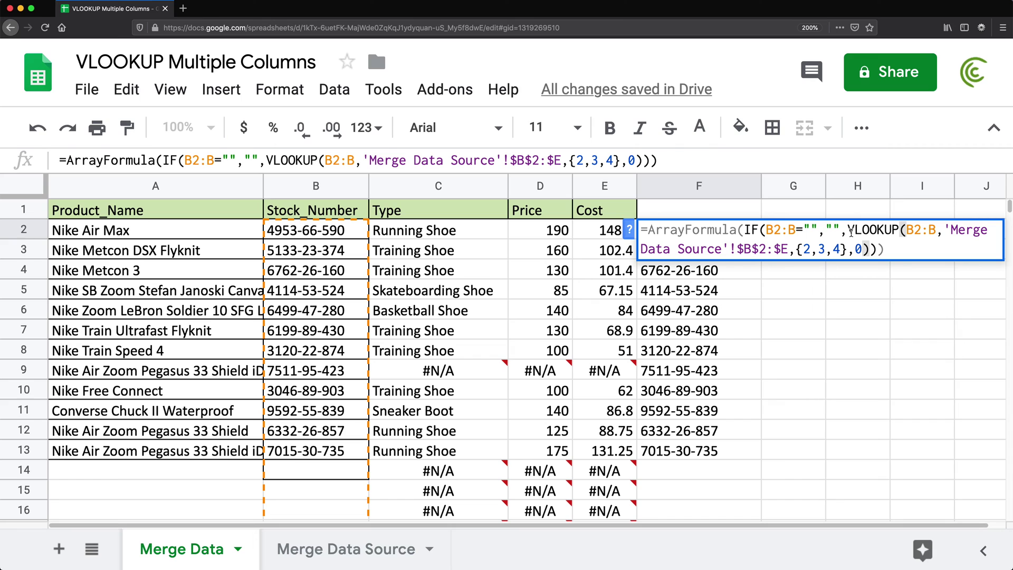
key(Return)
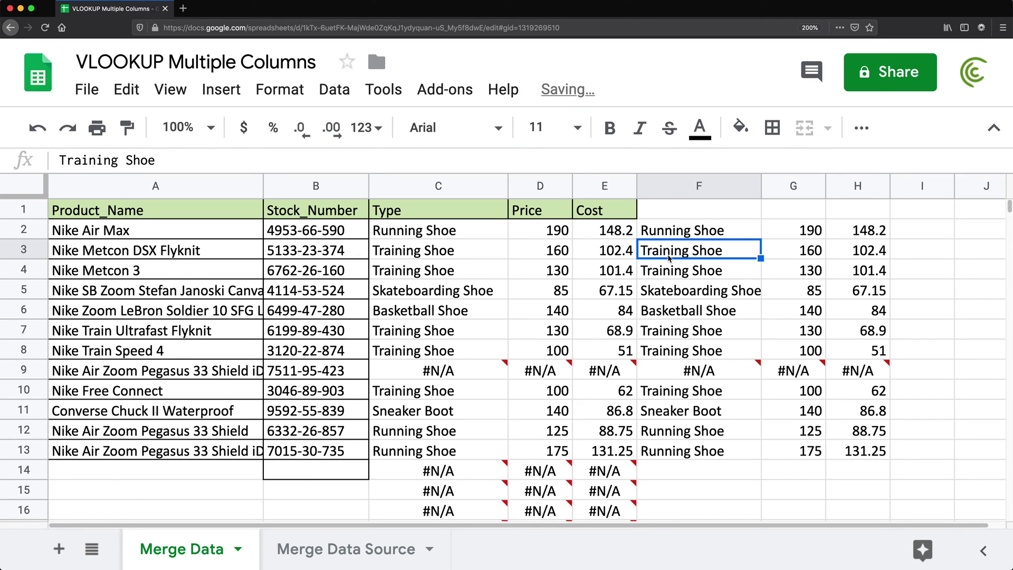
Check the new formula's results for the blank rows from 14 down and for the stock number in row 9.
key(Up)
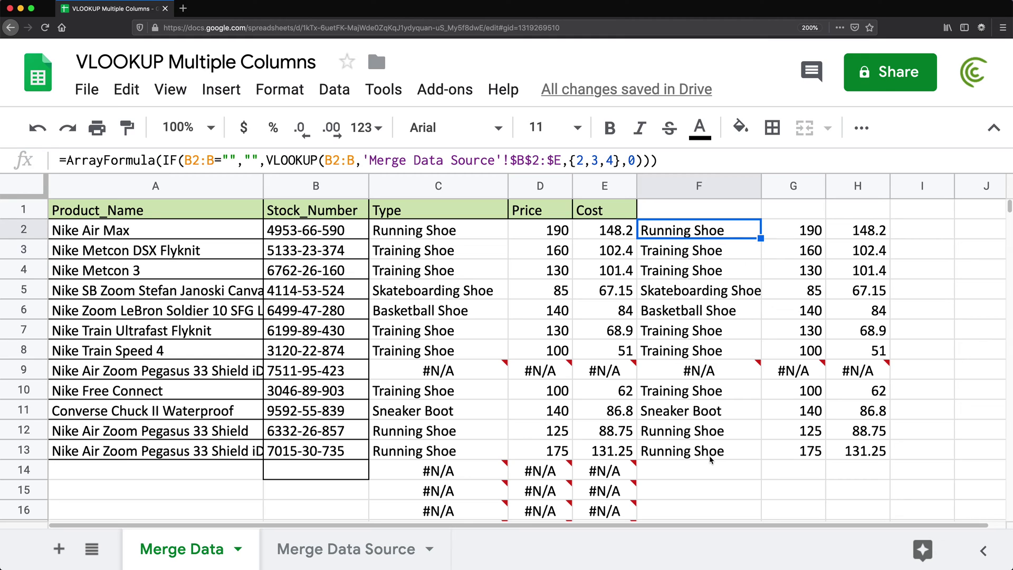
drag(702, 470, 875, 510)
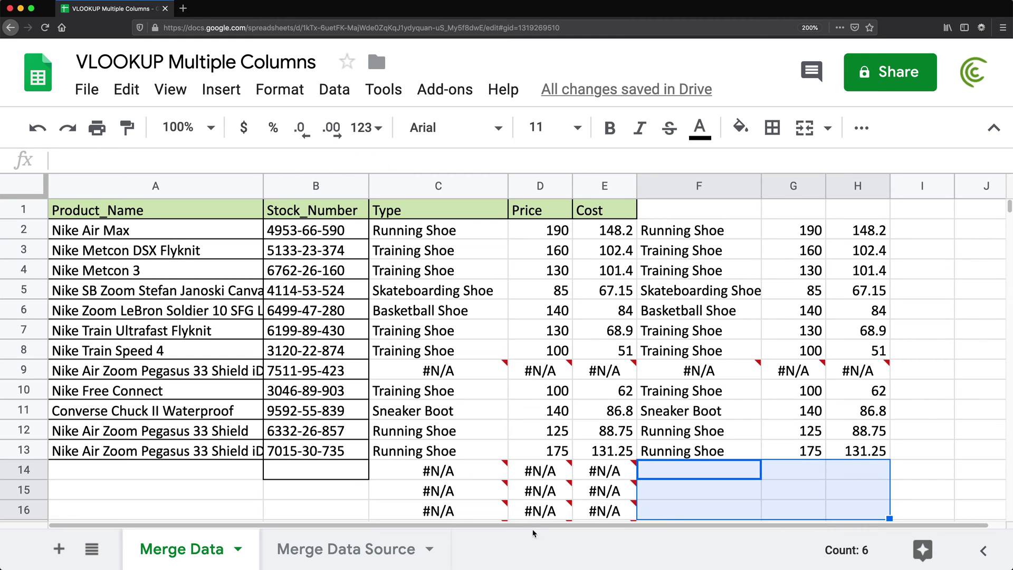
click(326, 474)
drag(695, 372, 860, 373)
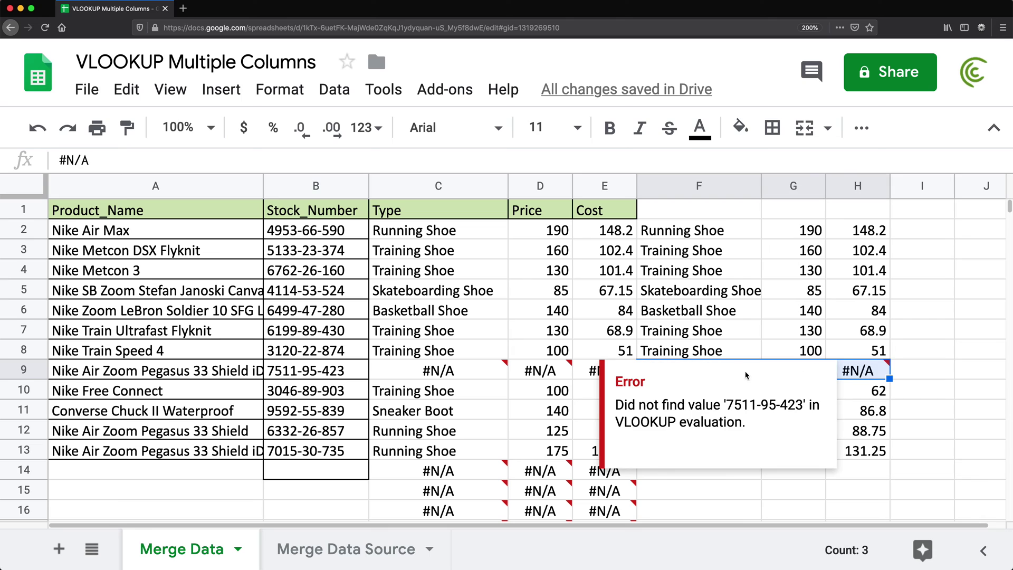
click(322, 372)
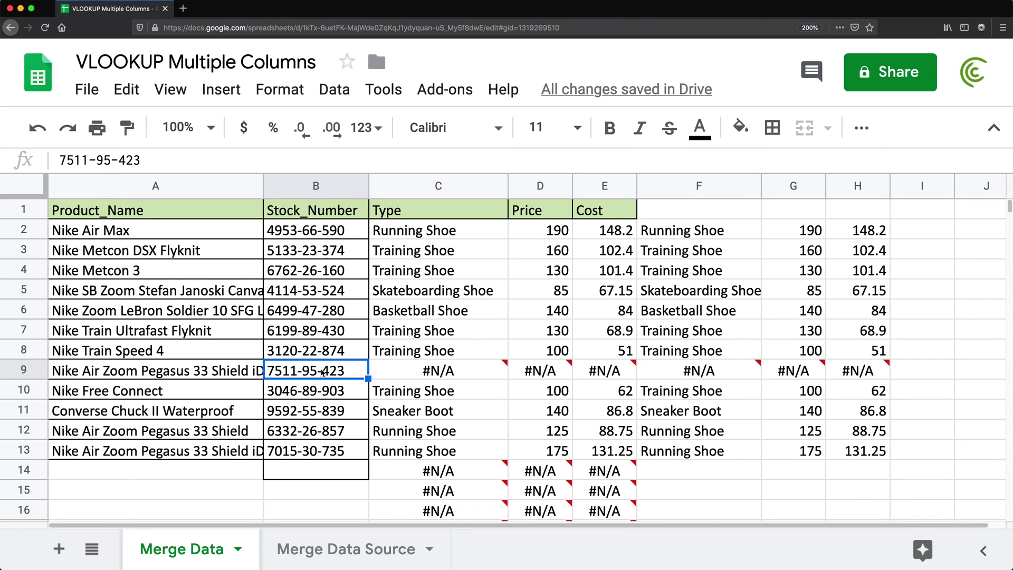
click(696, 234)
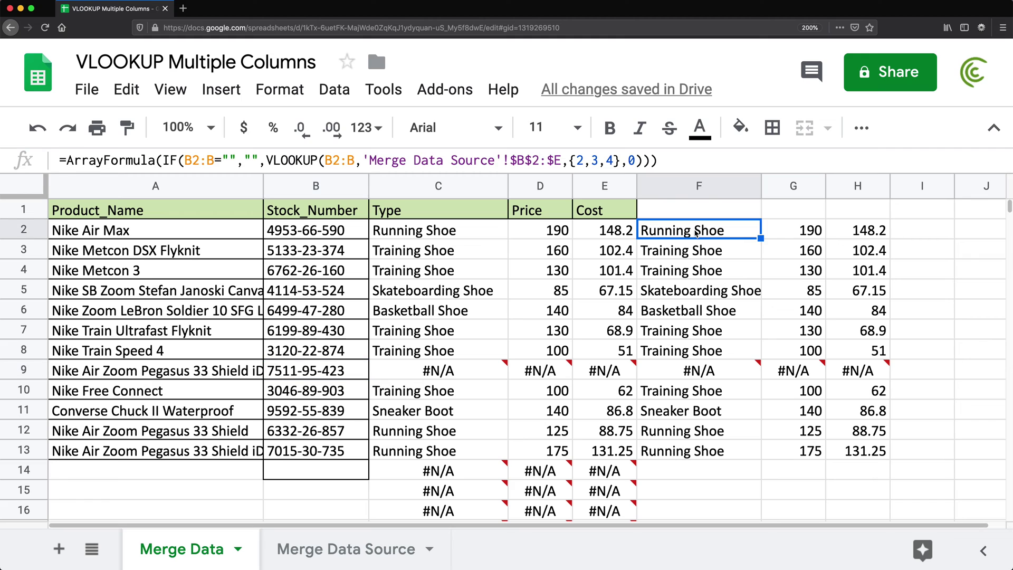
Move the combined ArrayFormula from F2 to C2, replacing the plain VLOOKUP array formula there.
click(435, 230)
click(710, 230)
key(ctrl+c)
click(433, 231)
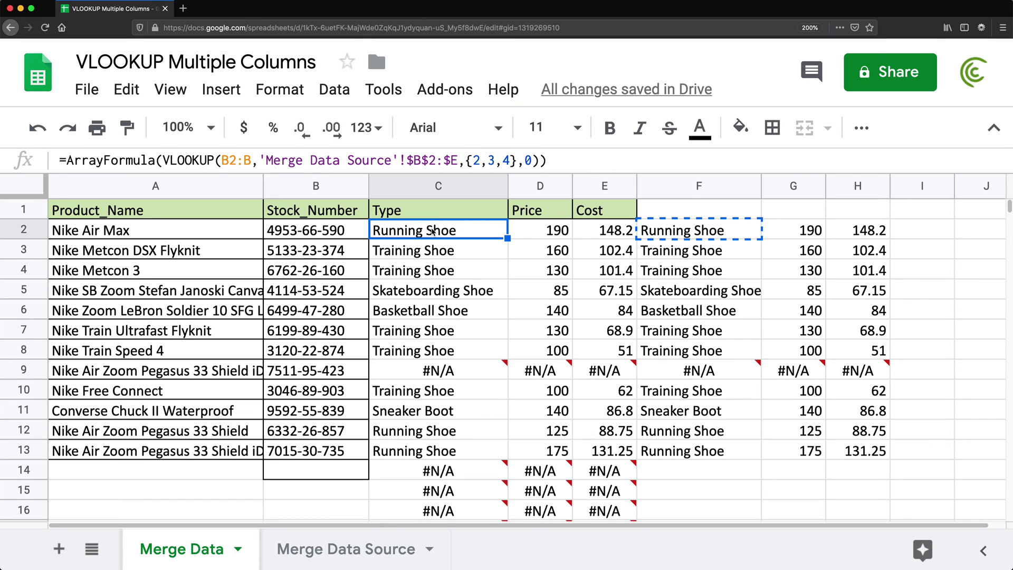
key(ctrl+v)
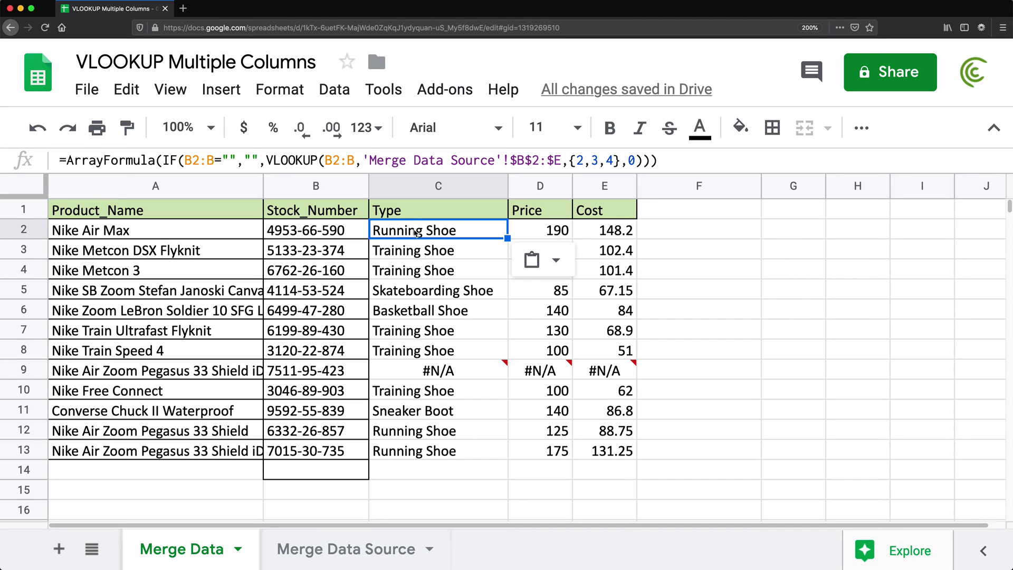
Review the column index list {2,3,4} in C2's formula.
double_click(414, 231)
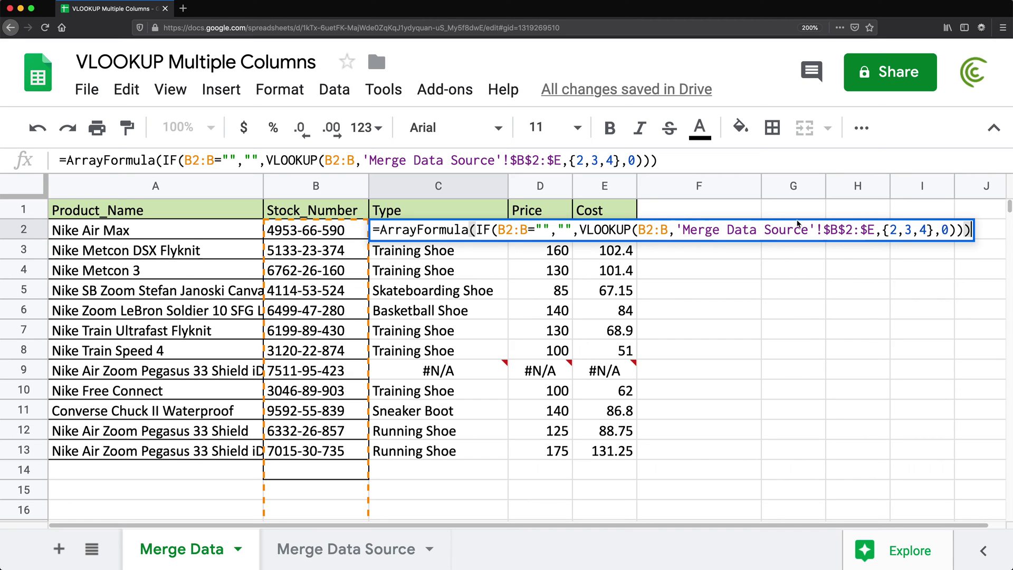
drag(889, 230, 929, 230)
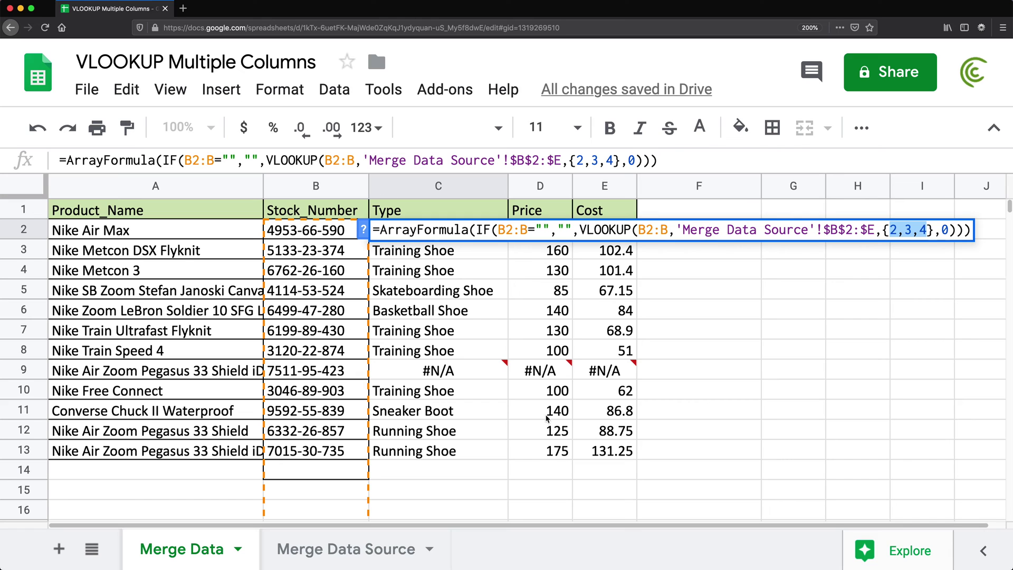
key(Return)
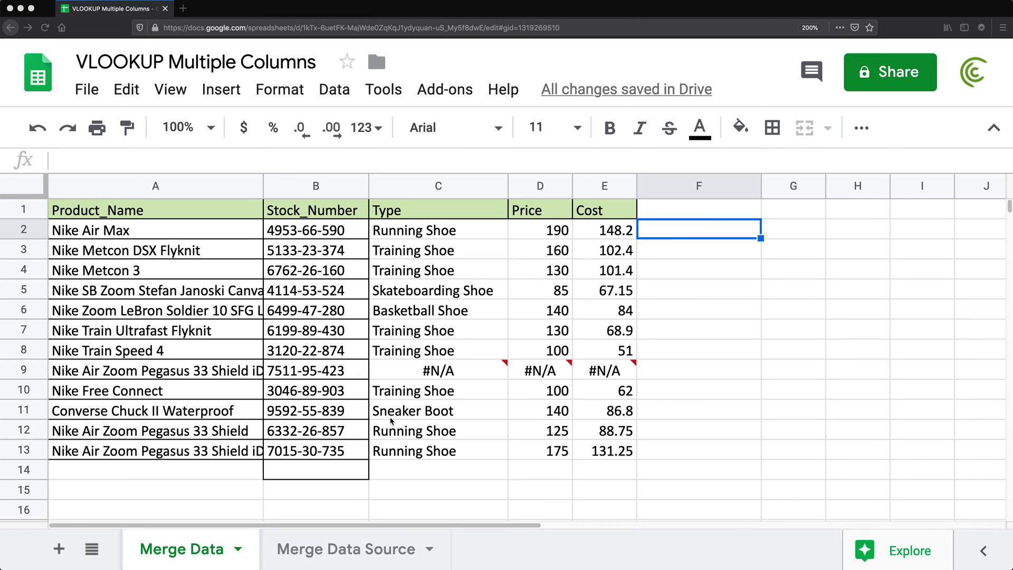
click(447, 233)
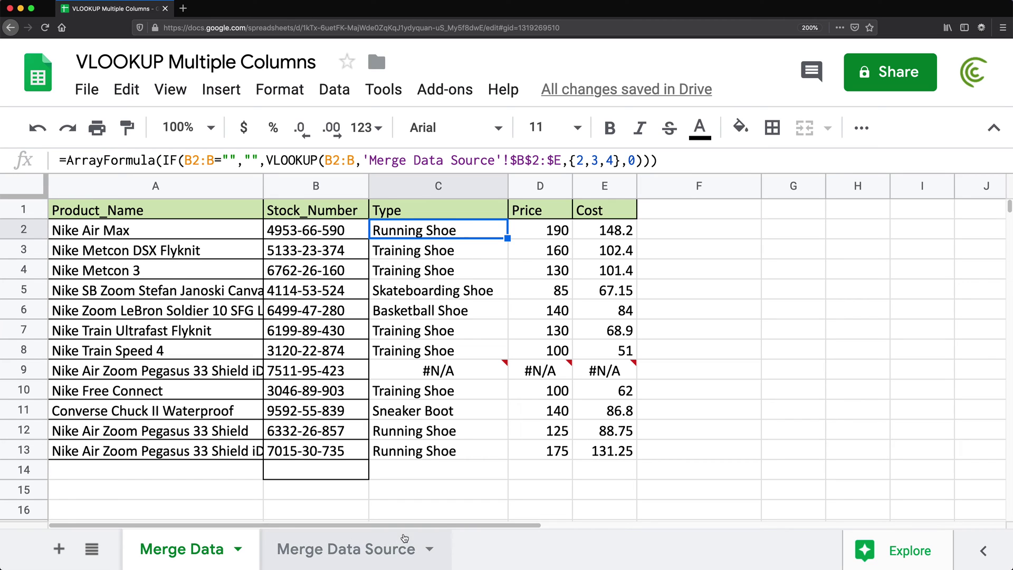
On Merge Data Source, copy the Type, Price and Cost block C1:E12 and paste it at F1 and at I1.
click(353, 550)
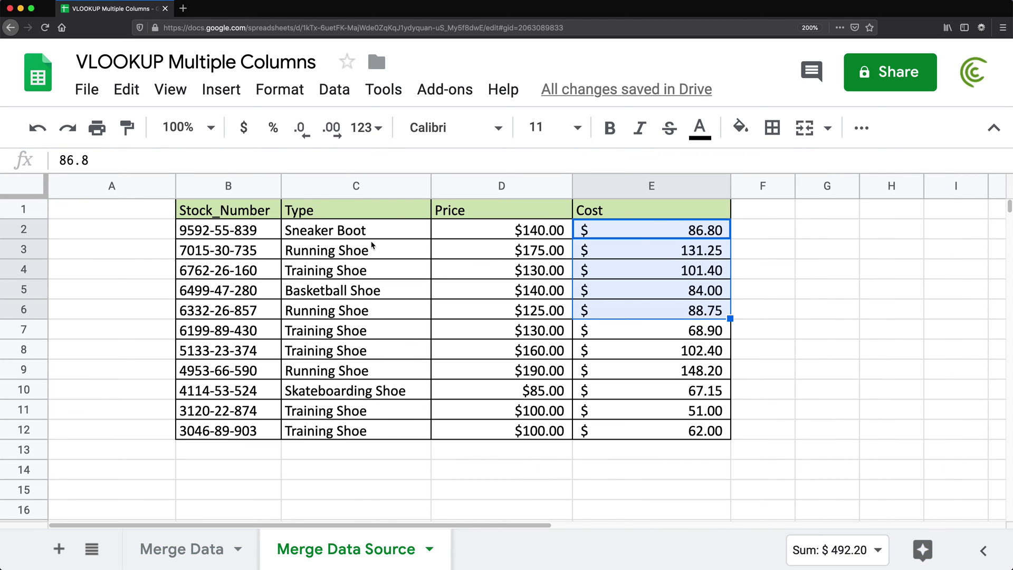
drag(362, 214, 621, 438)
key(ctrl+c)
click(749, 213)
key(ctrl+v)
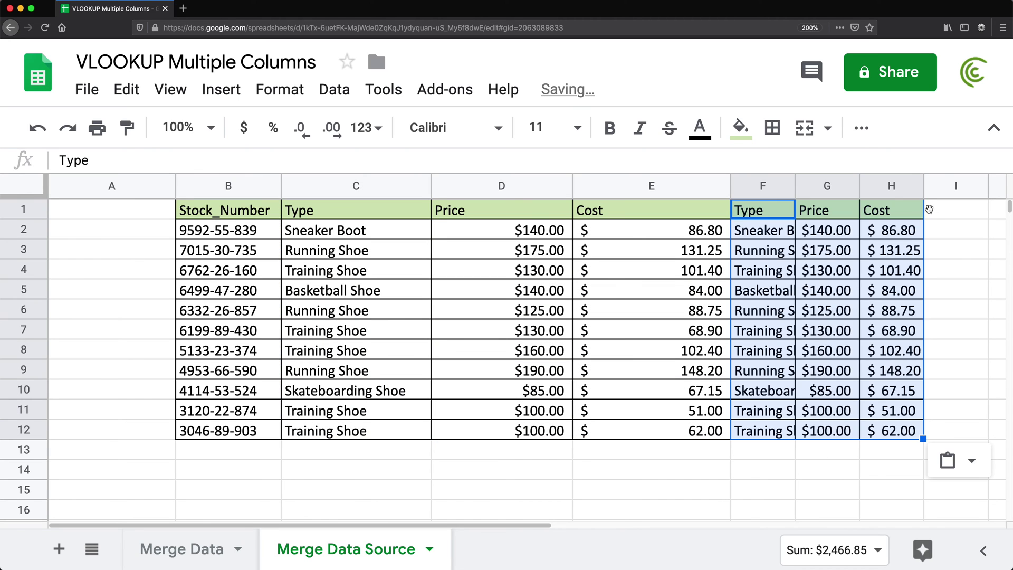
click(926, 211)
key(ctrl+v)
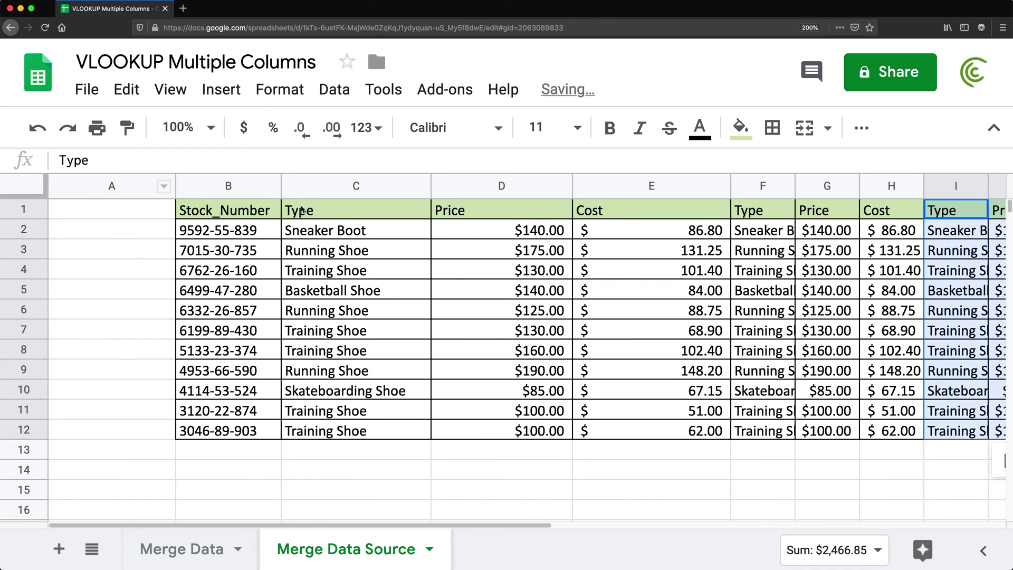
Go through the header cells from Stock_Number in B1 to Type in I1 to count the column positions.
click(301, 210)
click(235, 212)
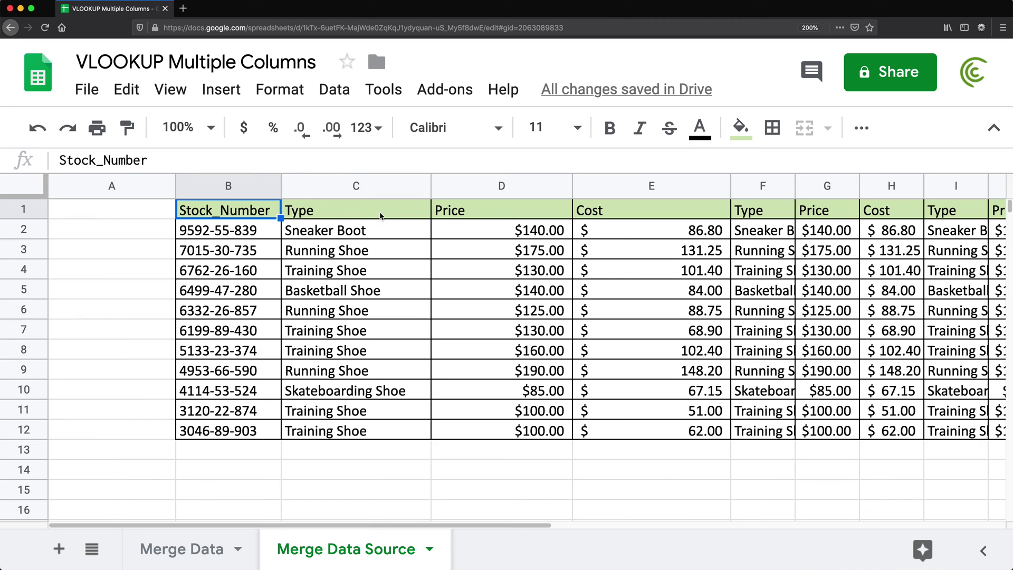
click(409, 210)
drag(840, 213, 936, 208)
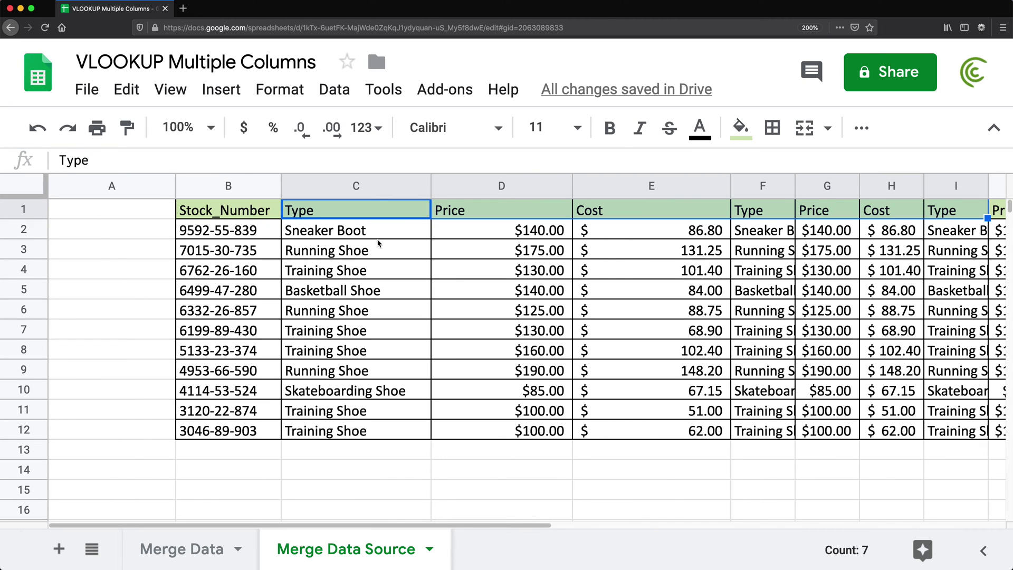
click(371, 210)
click(469, 211)
click(646, 208)
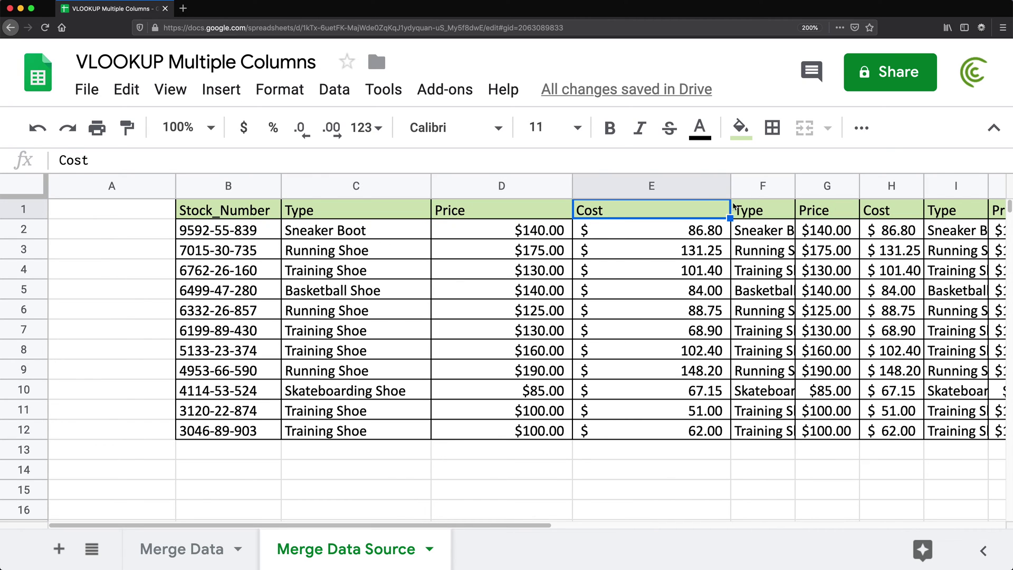
click(762, 208)
click(846, 210)
click(904, 208)
click(944, 208)
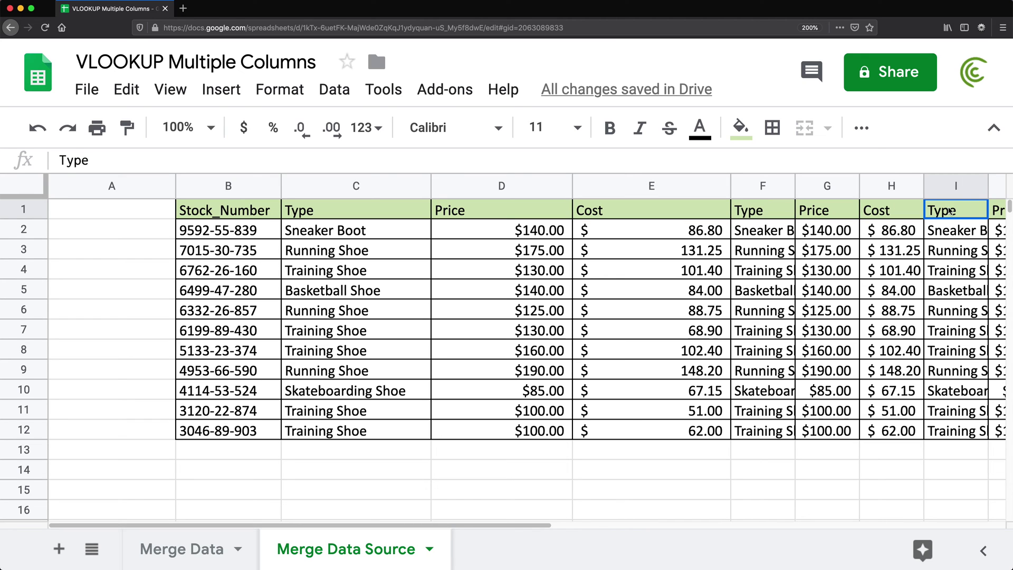
Return to the Merge Data sheet and open C2's formula at the column index list {2,3,4}.
click(204, 551)
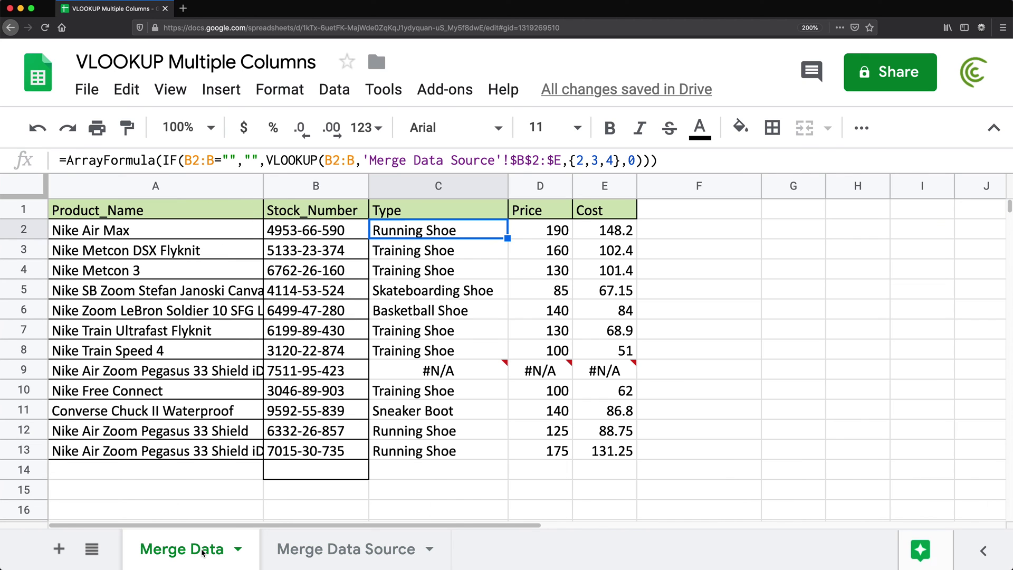
double_click(412, 232)
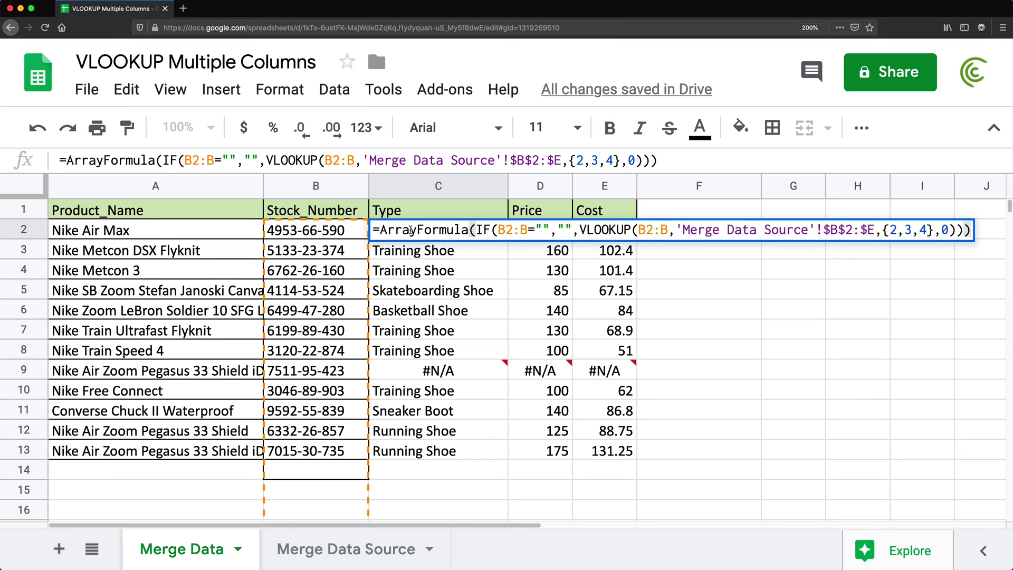
click(897, 230)
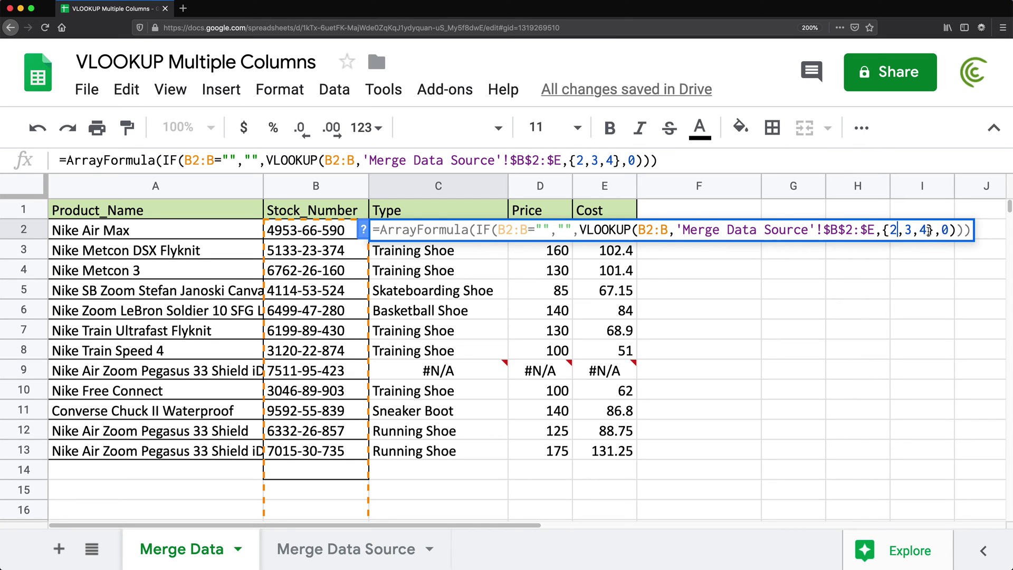
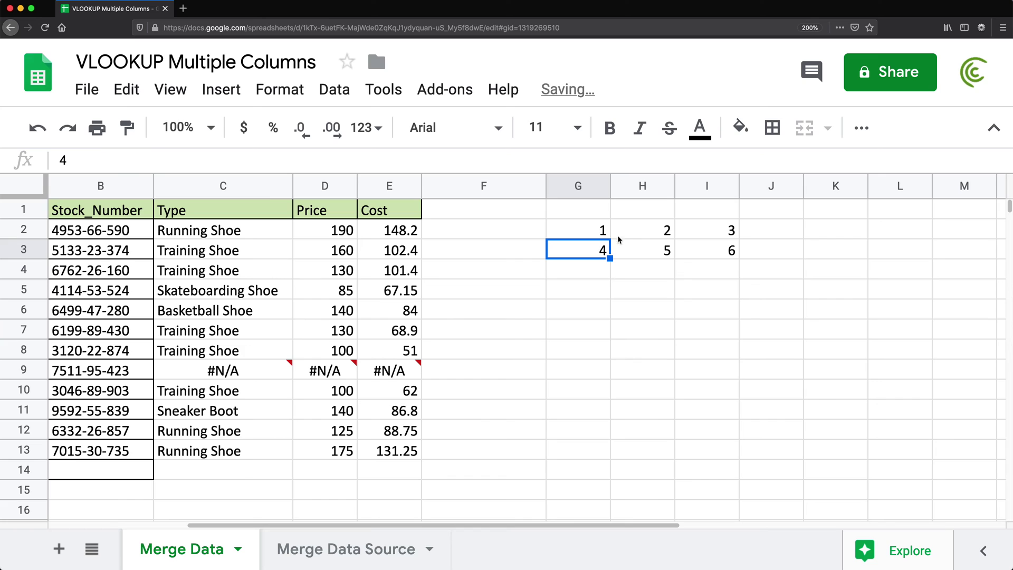
Examine both rows of G2's SEQUENCE output, and change the formula to =SEQUENCE(1,6) for one row of six numbers.
drag(589, 235, 705, 230)
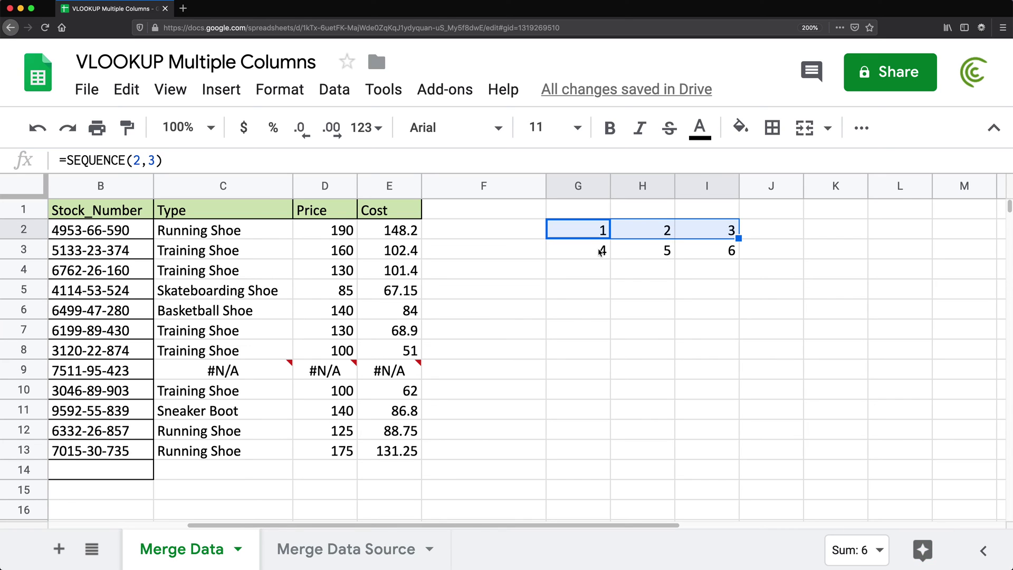
drag(585, 249, 714, 251)
click(588, 232)
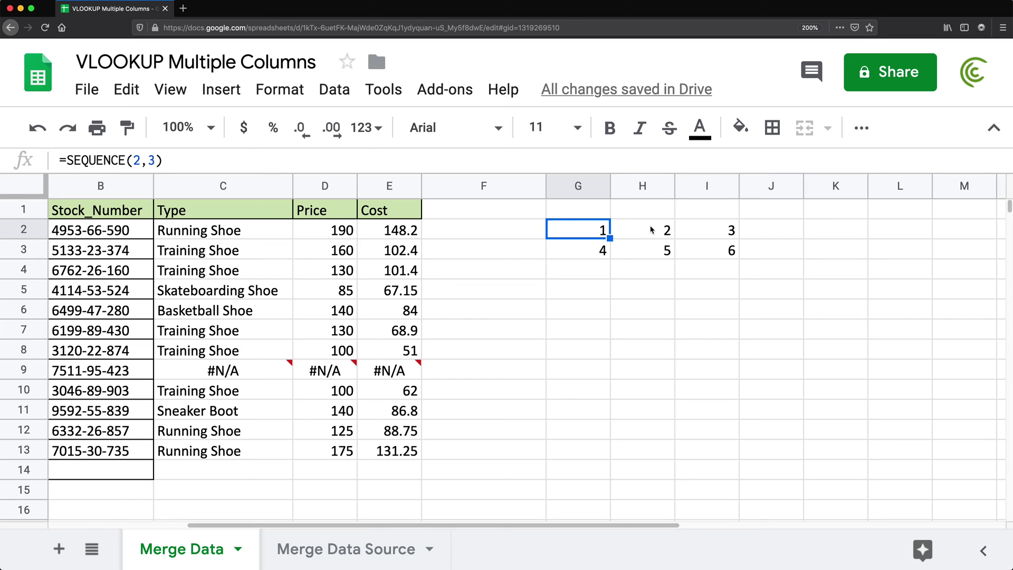
double_click(603, 236)
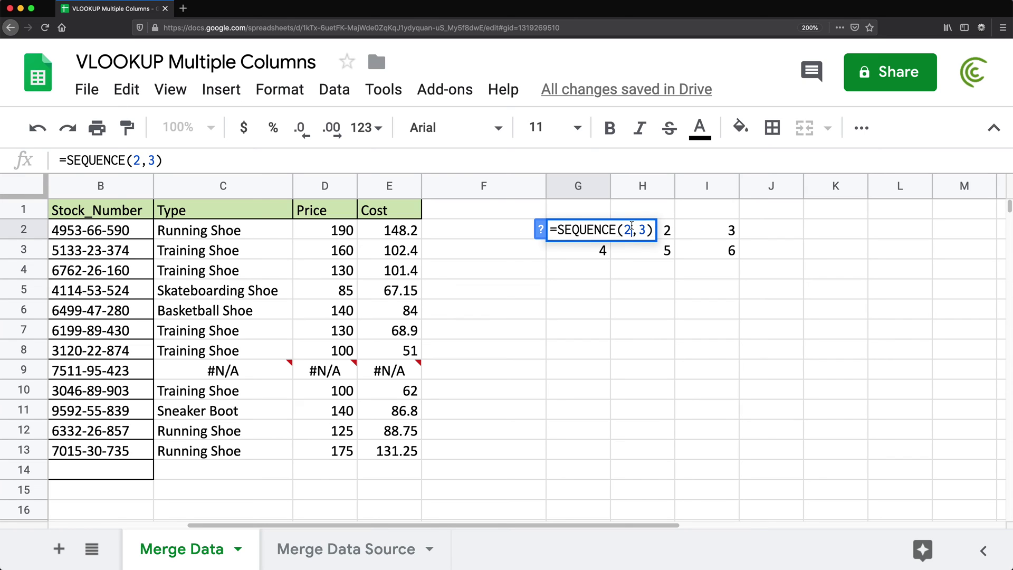
key(BackSpace)
text(1)
key(BackSpace)
text(6)
key(Return)
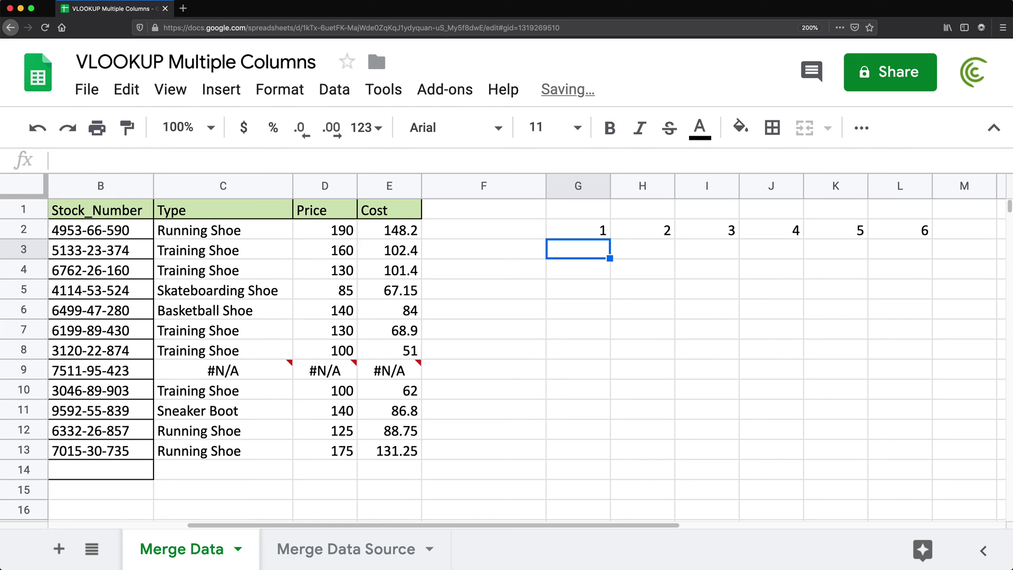
Go through the SEQUENCE output cell by cell from G2 to L2.
click(599, 231)
click(640, 231)
click(707, 231)
click(778, 231)
click(839, 232)
click(891, 230)
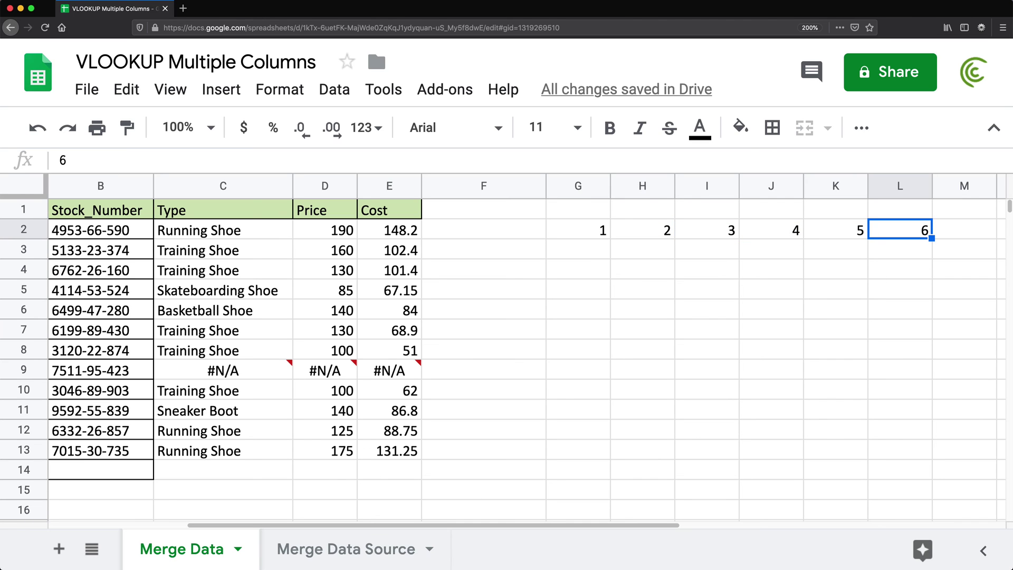
On Merge Data Source, examine the Stock_Number values in B2:B12 and the Type values in C2:C12.
click(309, 564)
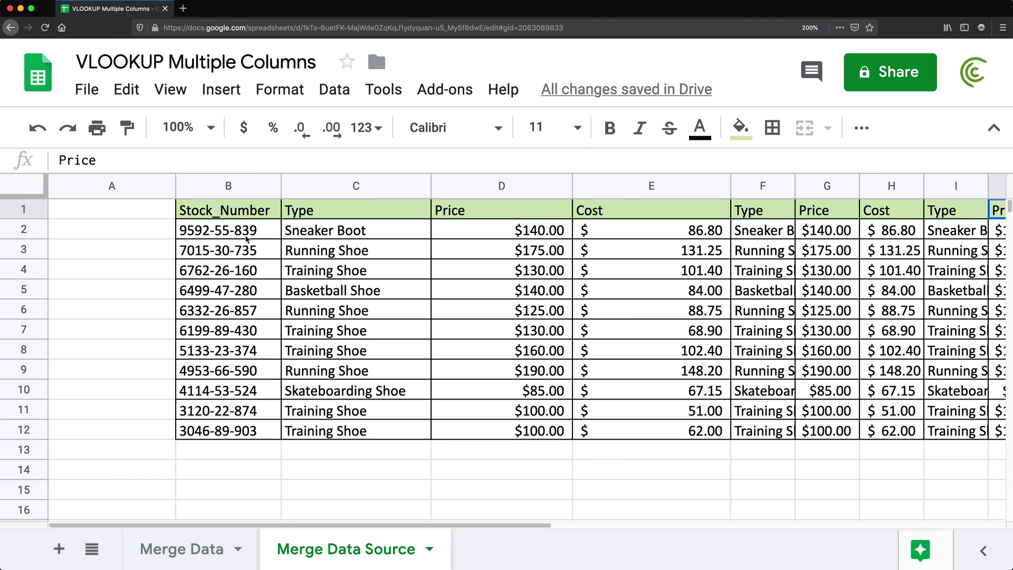
drag(237, 229, 248, 430)
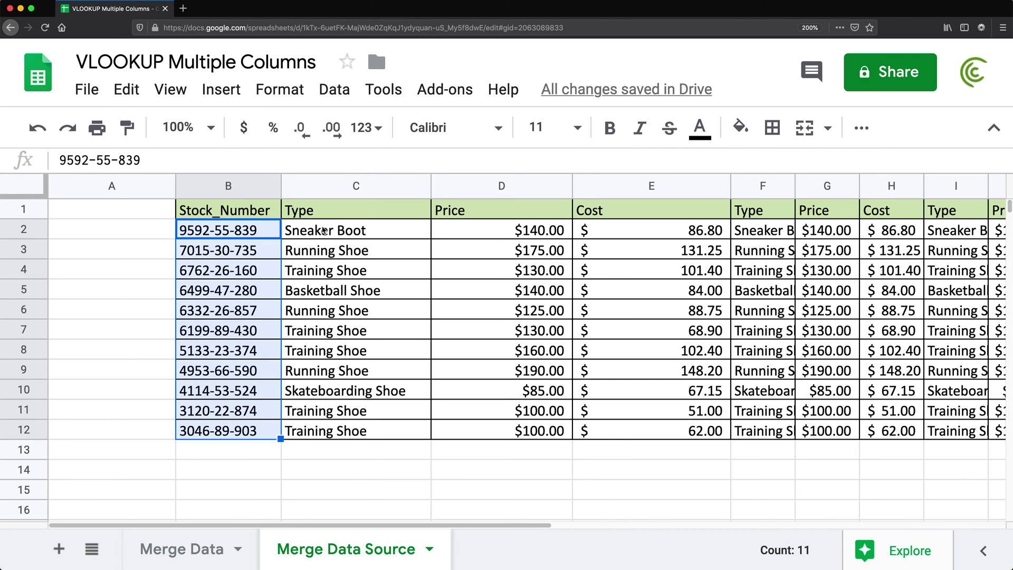
drag(323, 230, 338, 430)
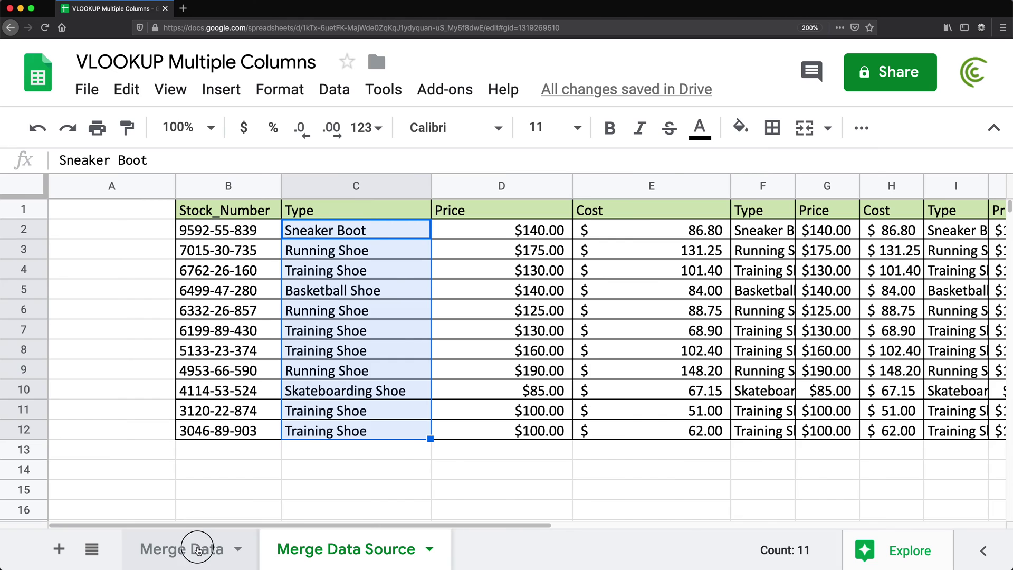
Return to Merge Data and add a start value of 2 to G2's formula, making it =SEQUENCE(1,6,2).
click(199, 549)
click(564, 240)
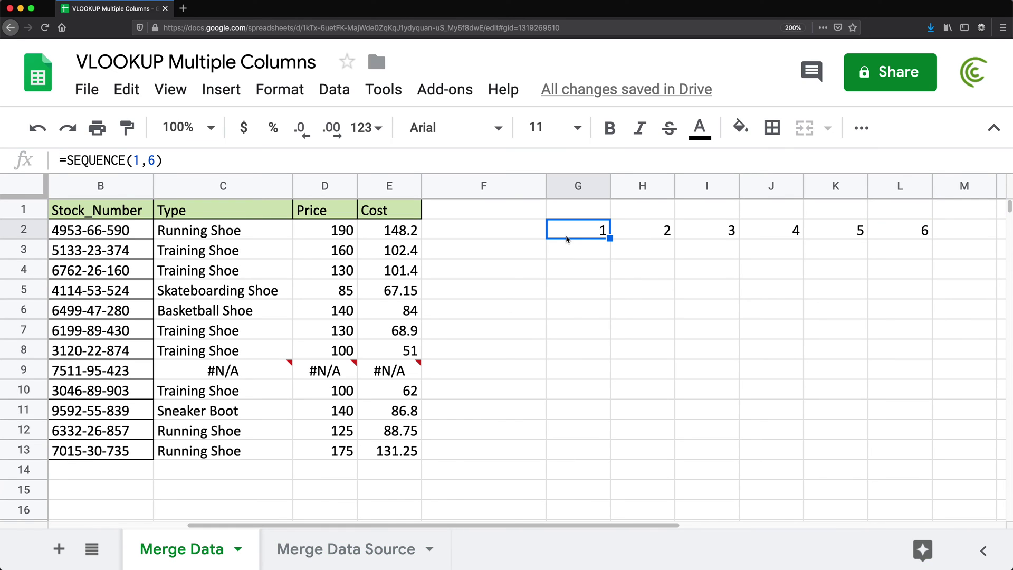
double_click(564, 238)
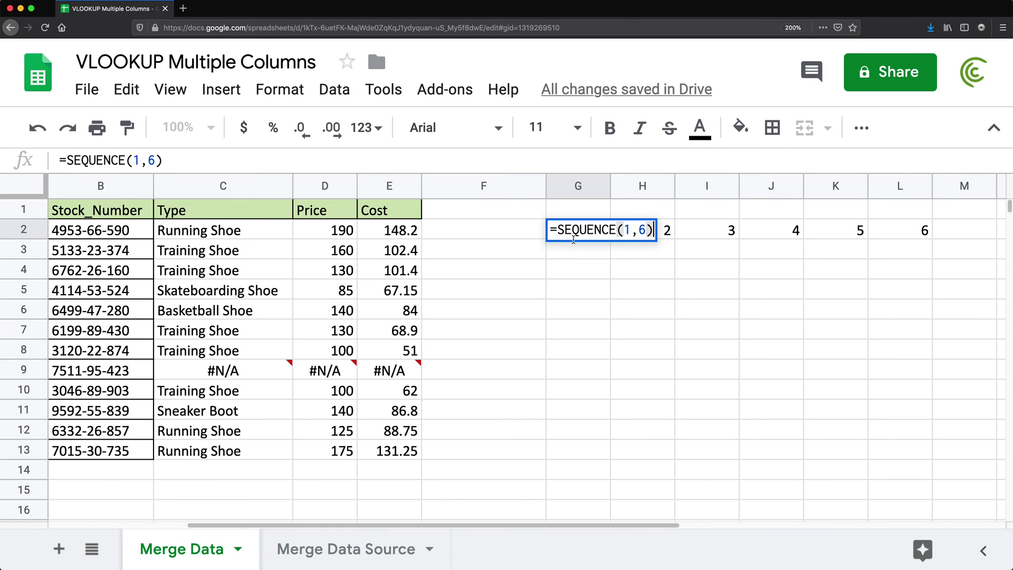
click(646, 230)
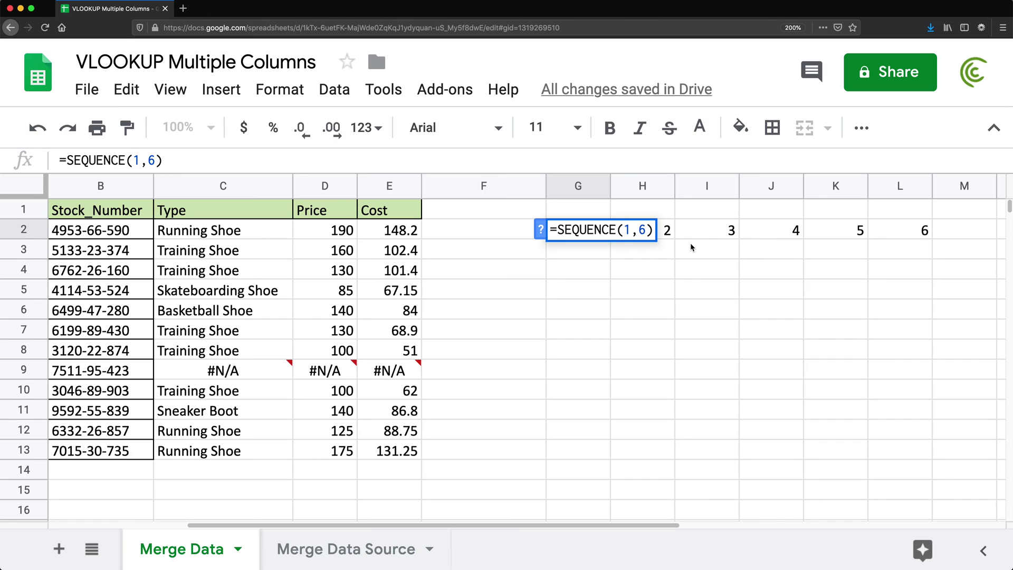
text(,)
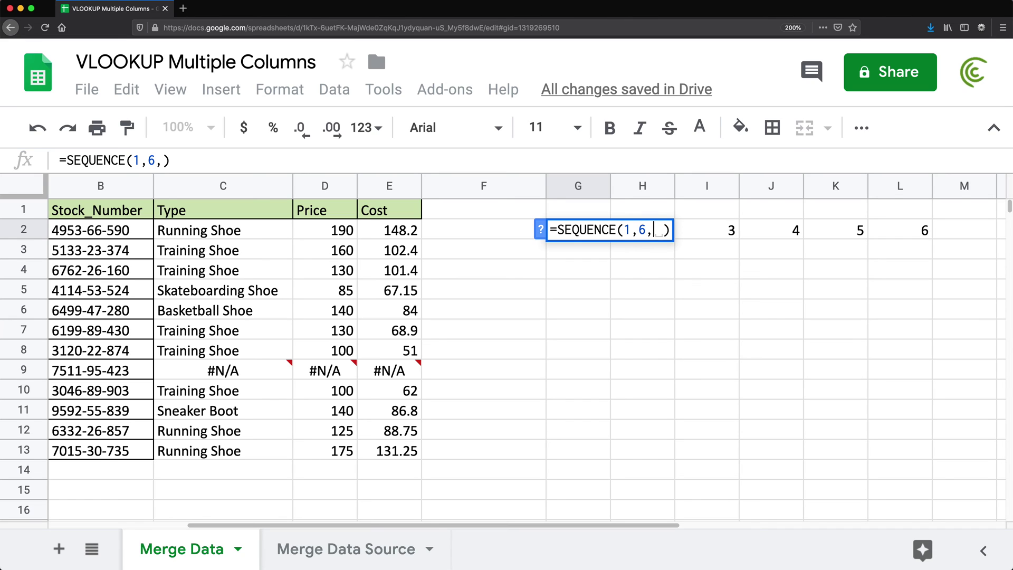
text(2)
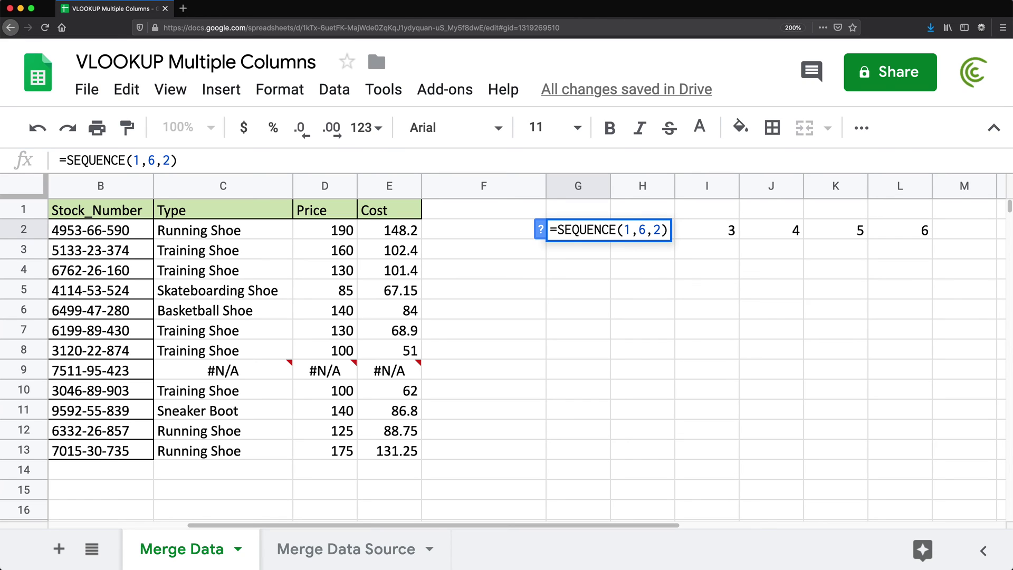
key(Return)
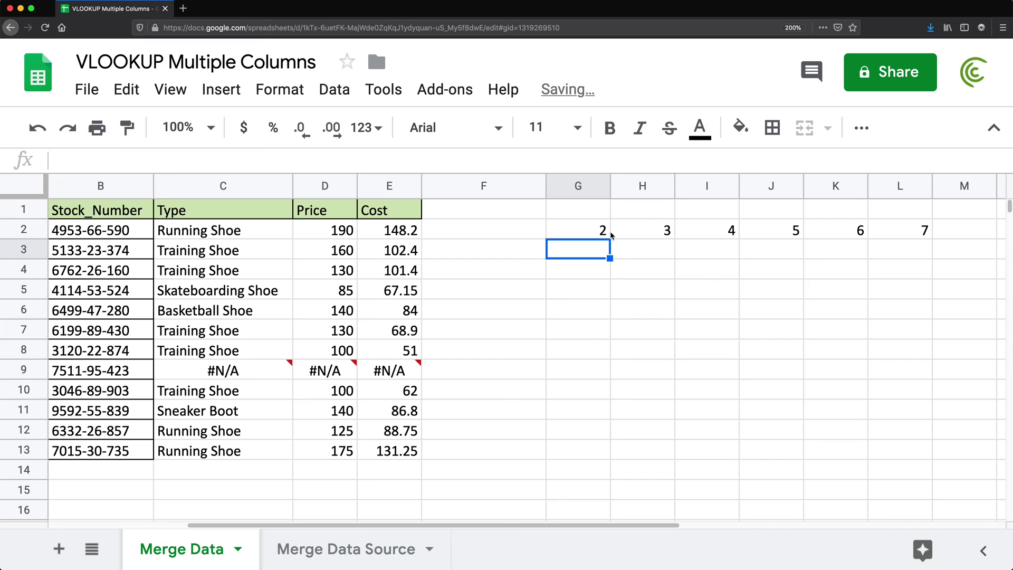
Review the arguments of G2's SEQUENCE formula and set its start value to 5, giving =SEQUENCE(1,6,5).
double_click(585, 233)
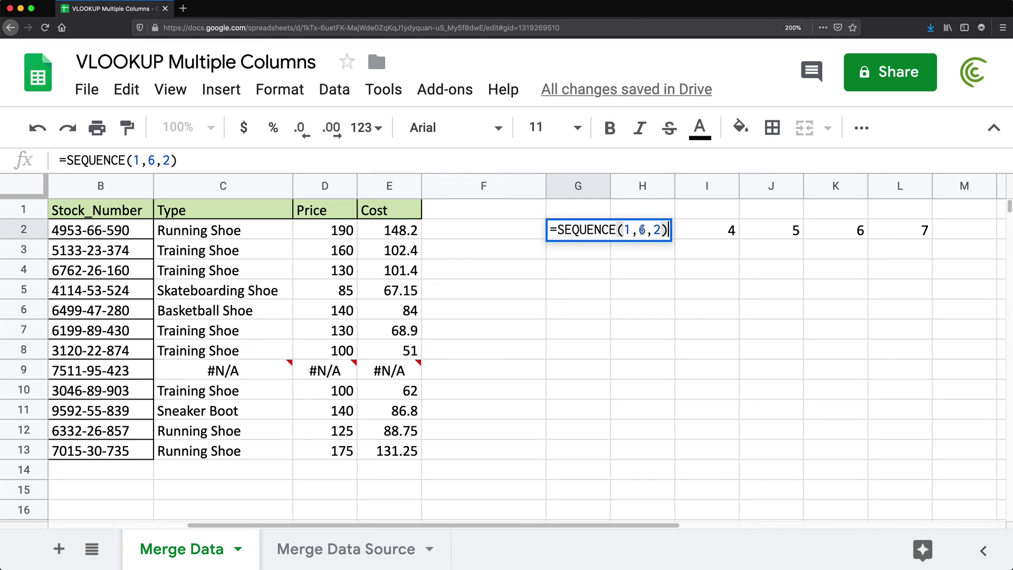
double_click(642, 230)
double_click(627, 230)
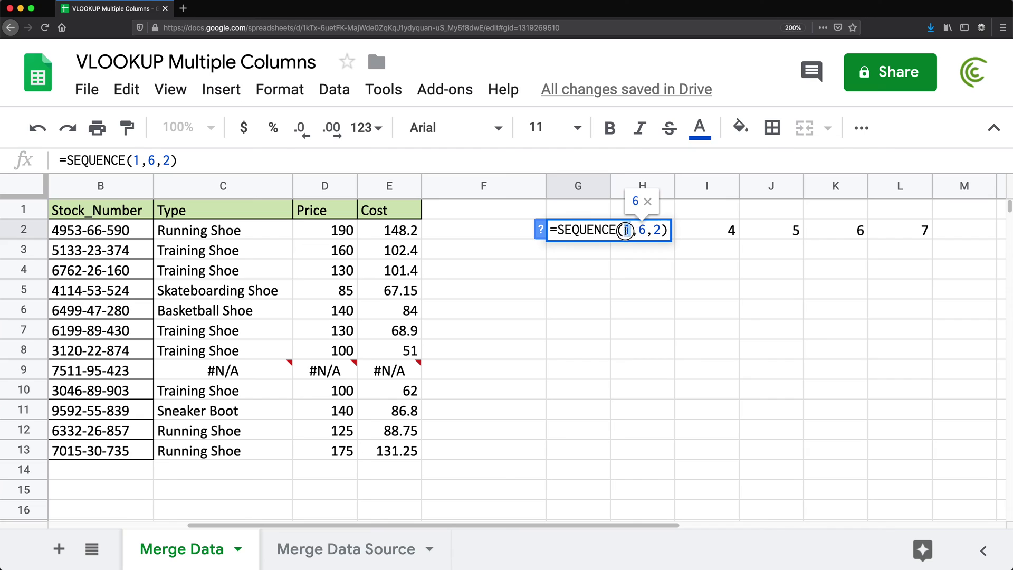
double_click(656, 230)
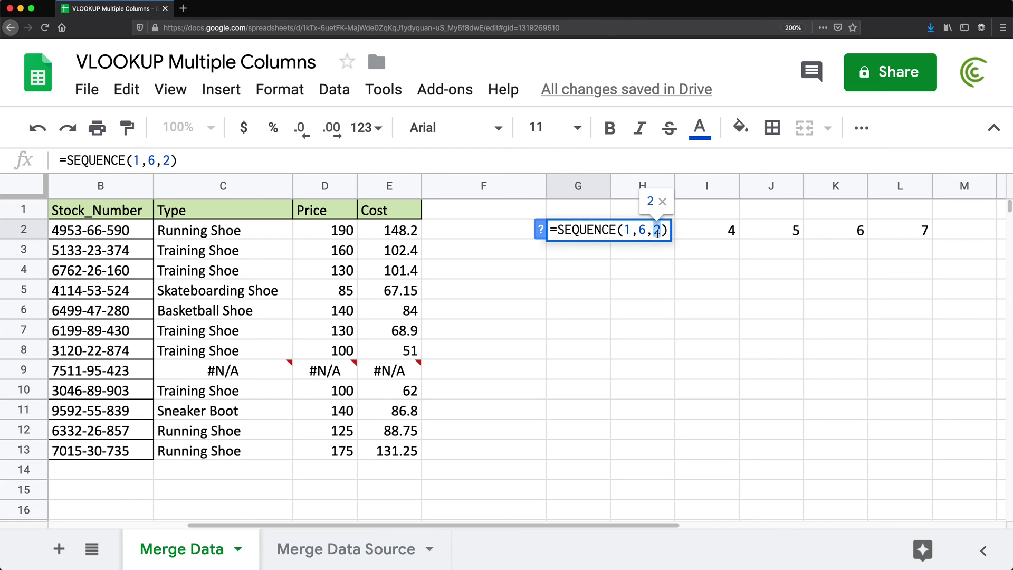
text(5)
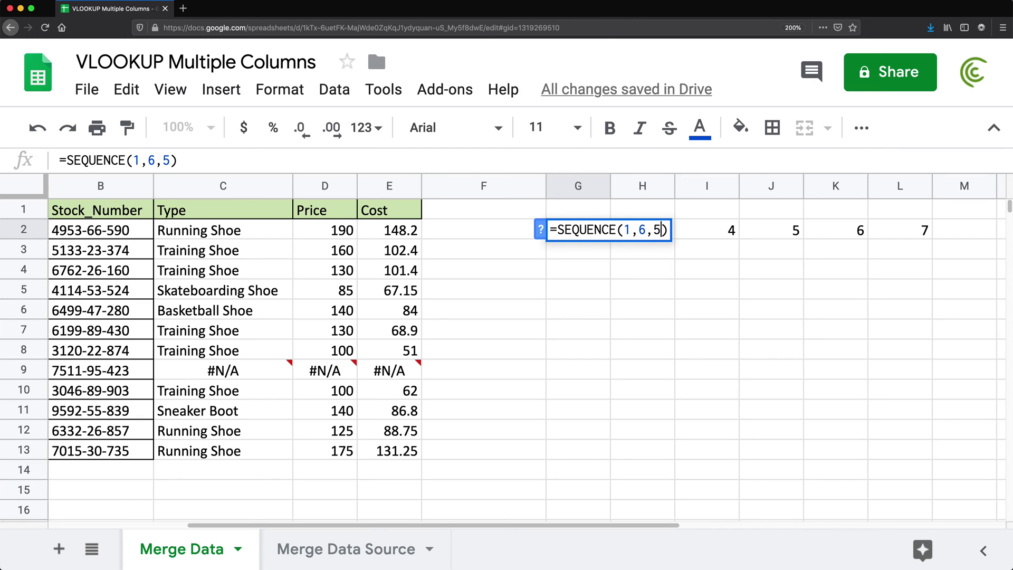
key(Return)
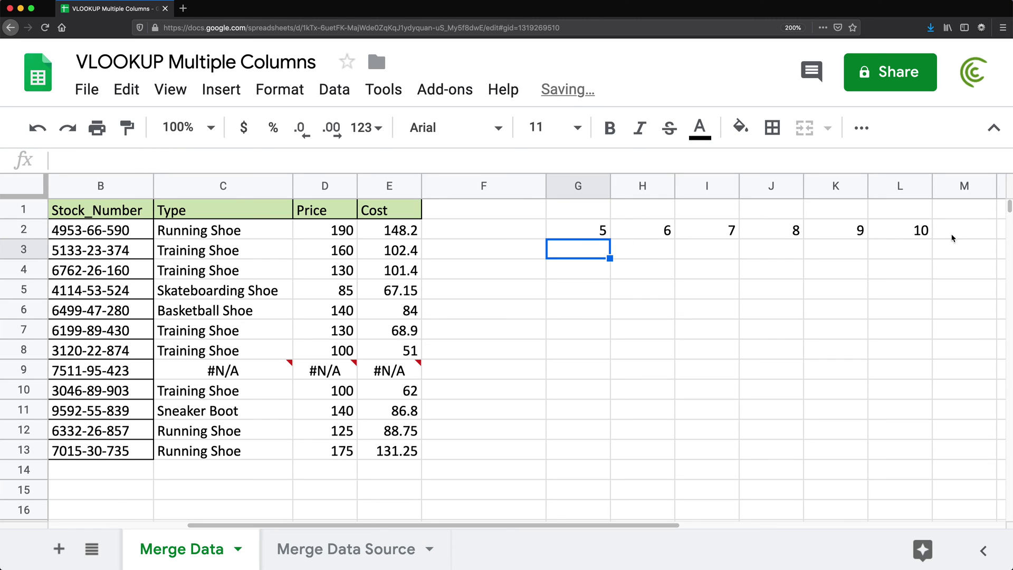
Change G2's formula to =SEQUENCE(1,8,2) for one row of eight numbers starting at 2.
double_click(568, 233)
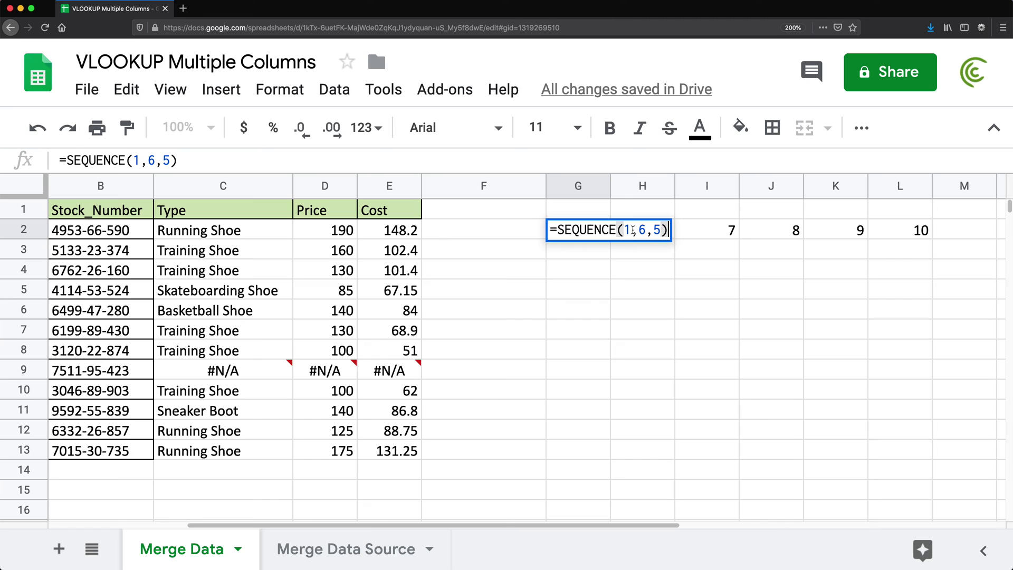
click(658, 230)
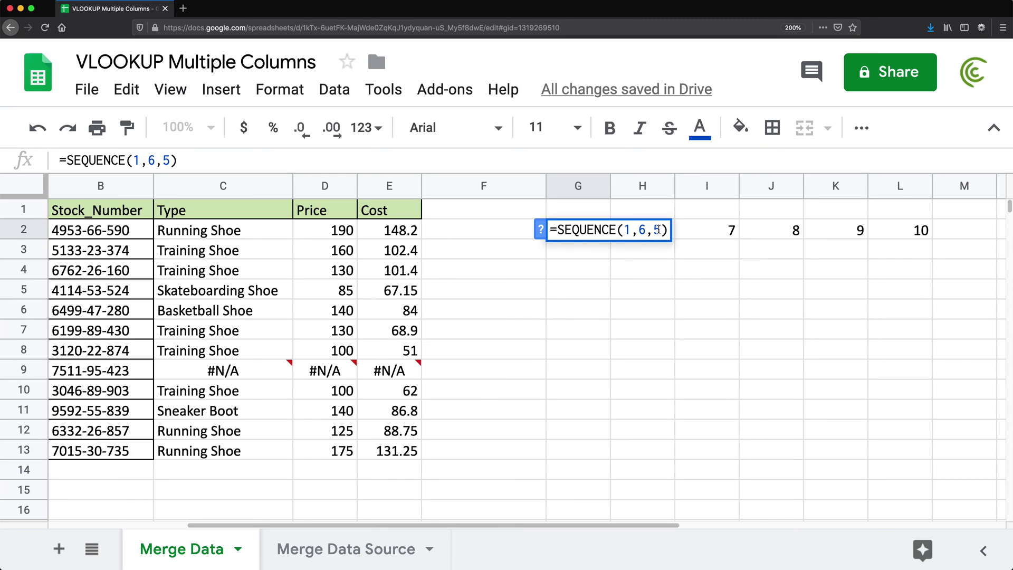
key(BackSpace)
text(2)
key(BackSpace)
text(8)
key(Return)
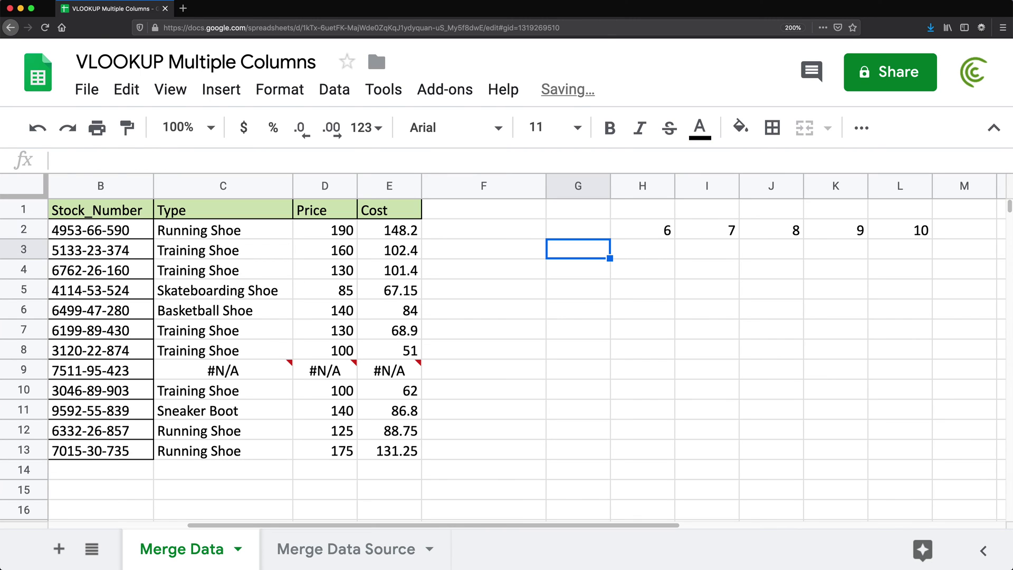
Copy SEQUENCE(1,8,2) from G2's formula without the equals sign, and clear cell G2.
mouse_move(652, 520)
mouse_down()
mouse_move(835, 527)
mouse_move(637, 525)
mouse_up()
double_click(795, 222)
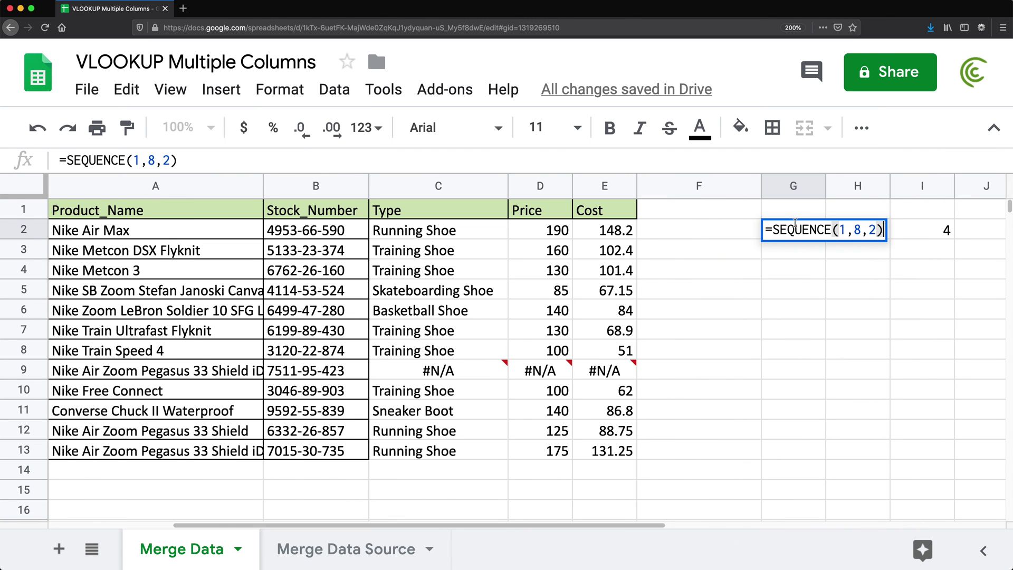
drag(772, 231, 948, 232)
key(super+c)
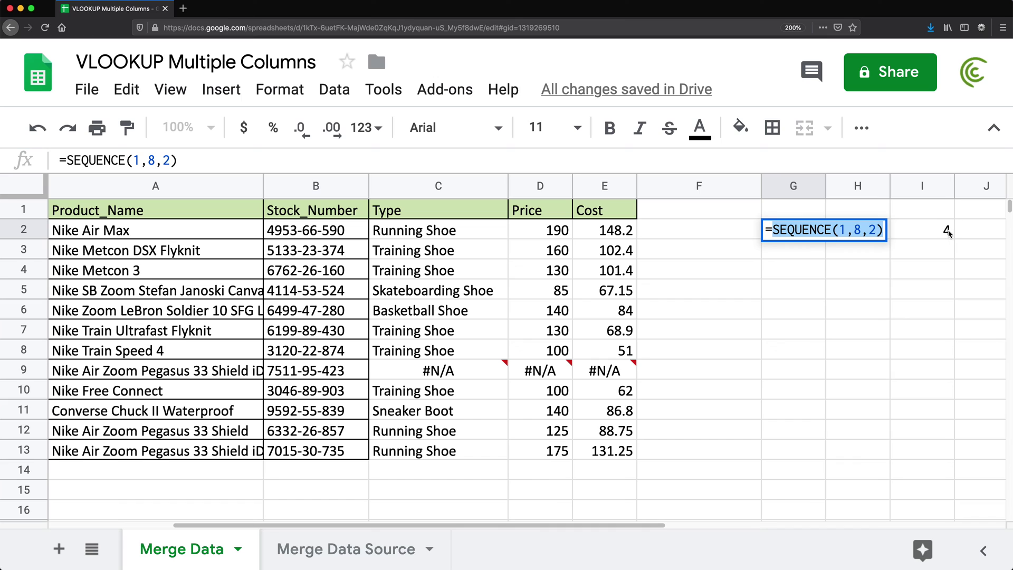
key(Escape)
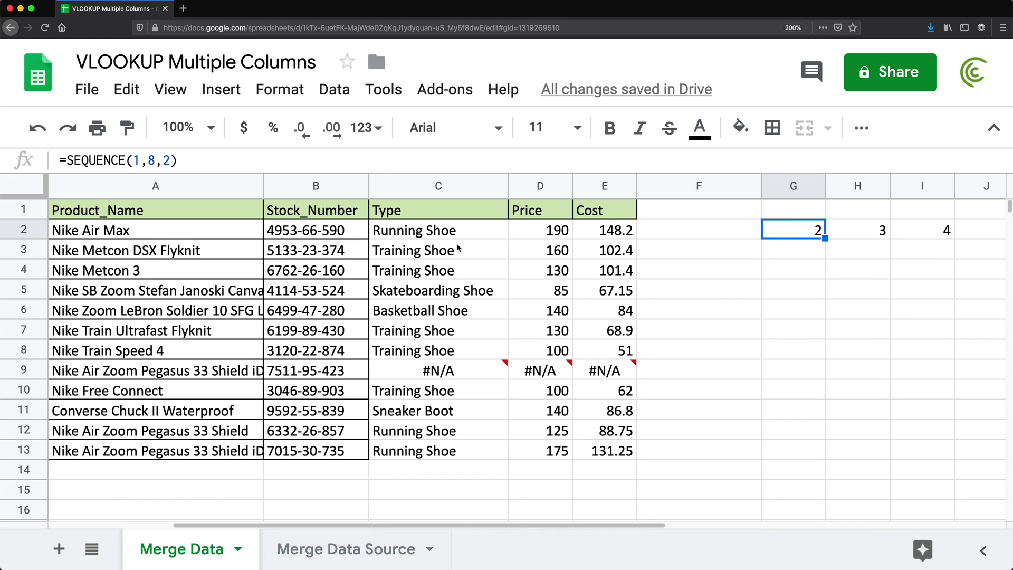
key(Delete)
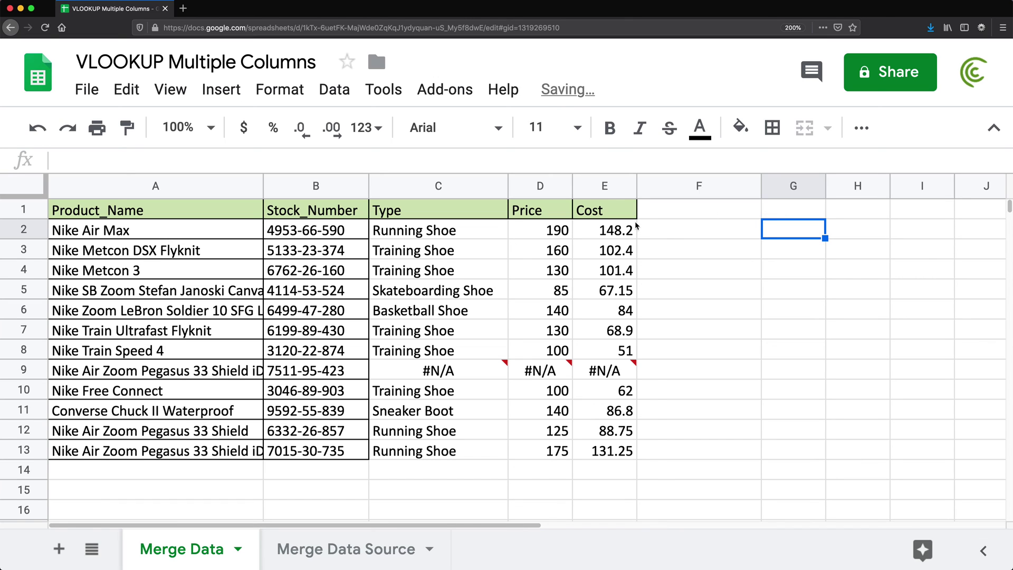
In C2's VLOOKUP formula, replace the column index list {2,3,4} with the copied SEQUENCE(1,8,2).
click(432, 227)
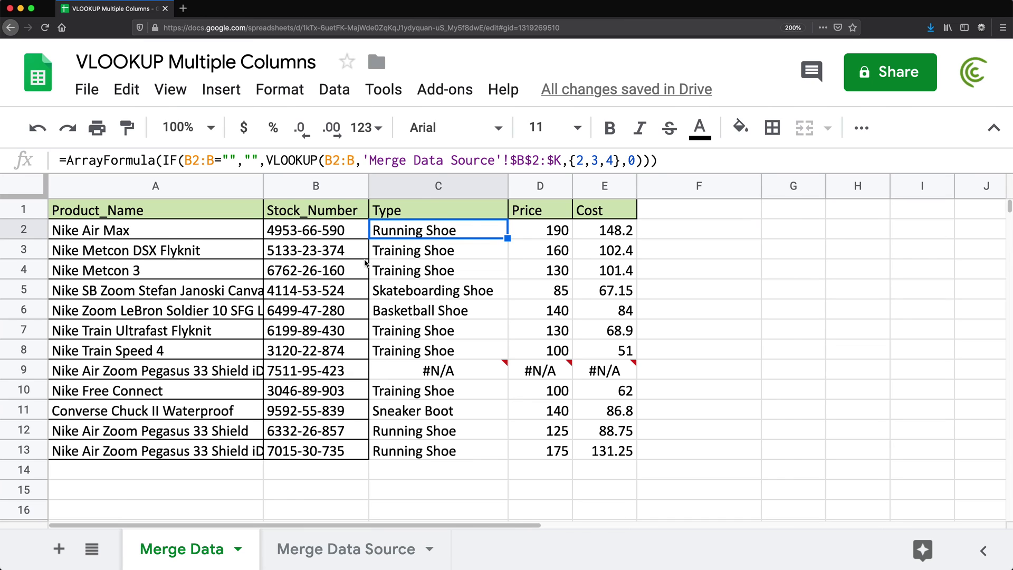
double_click(438, 231)
drag(933, 230, 881, 230)
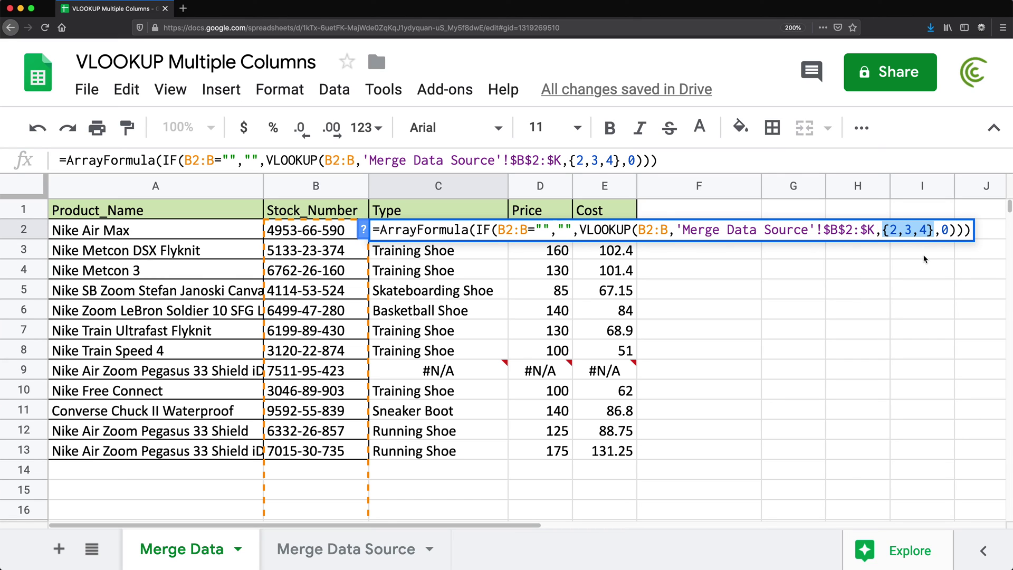
key(BackSpace)
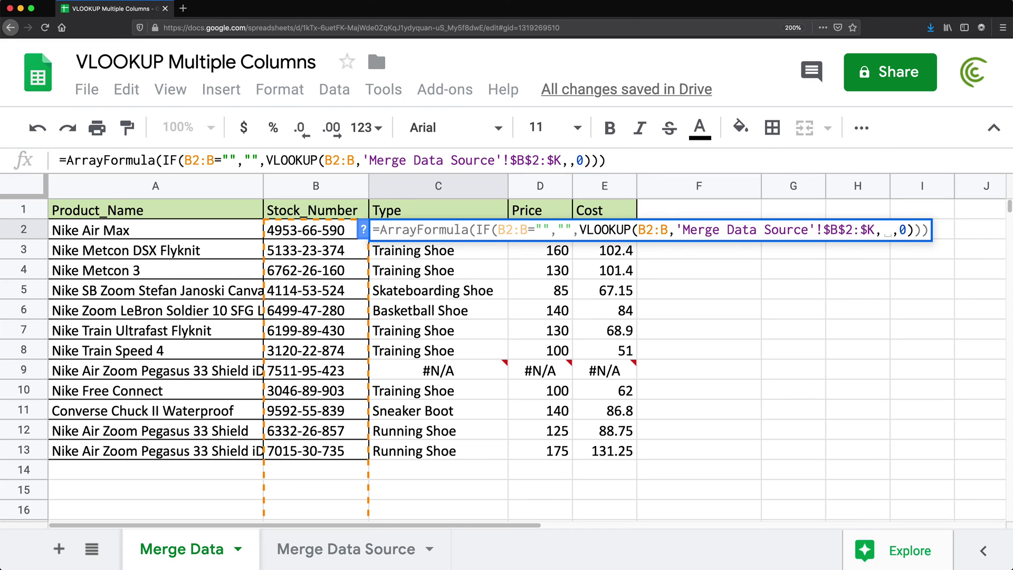
key(super+v)
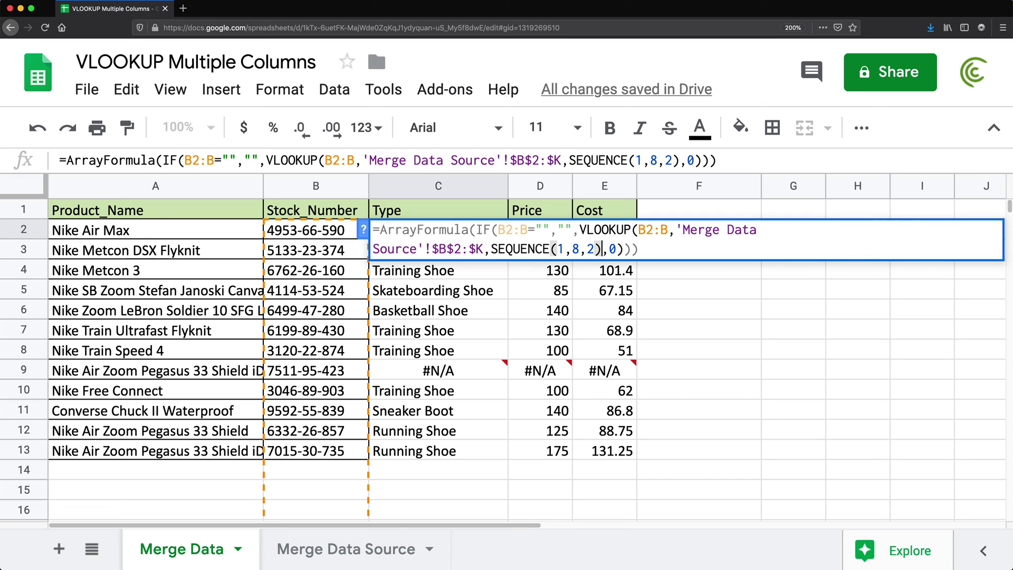
key(Return)
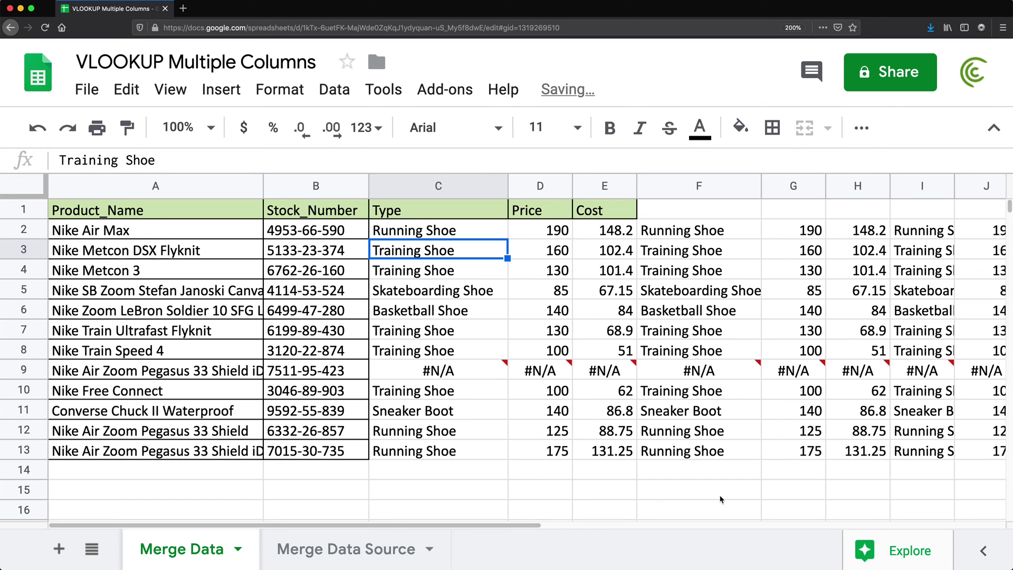
Look over the widened results, and on Merge Data Source go through the header cells from Cost in E1 to K1 and back to A1.
drag(506, 525, 649, 525)
click(348, 548)
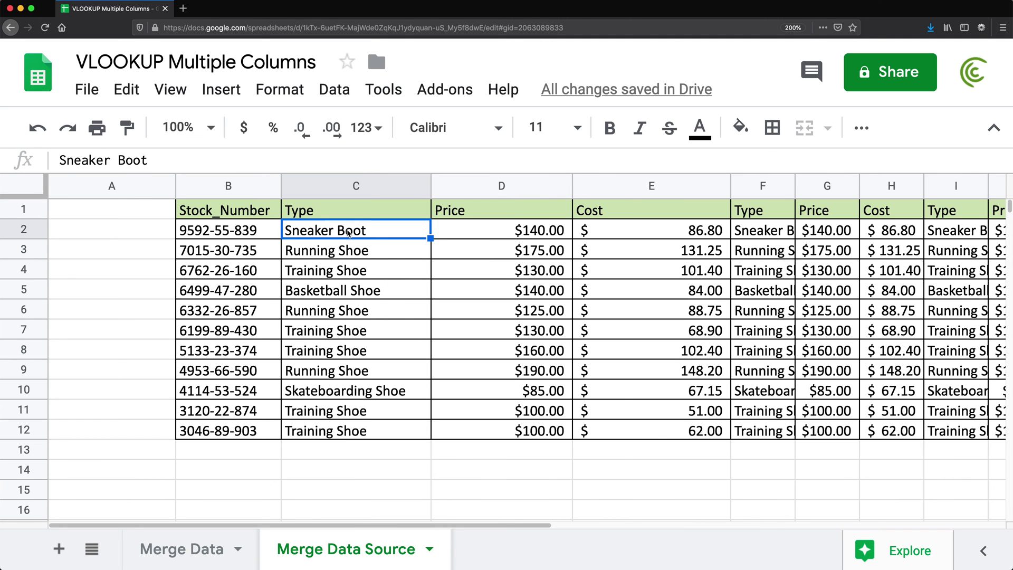
click(543, 249)
click(637, 219)
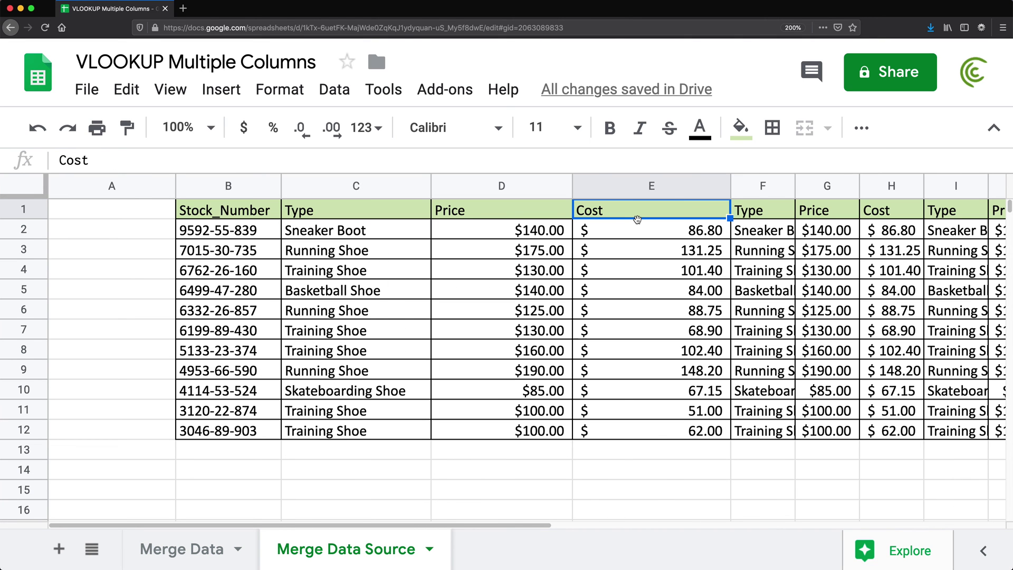
key(Right)
key(Right)
key(Right)
key(Right)
key(Right)
key(Right)
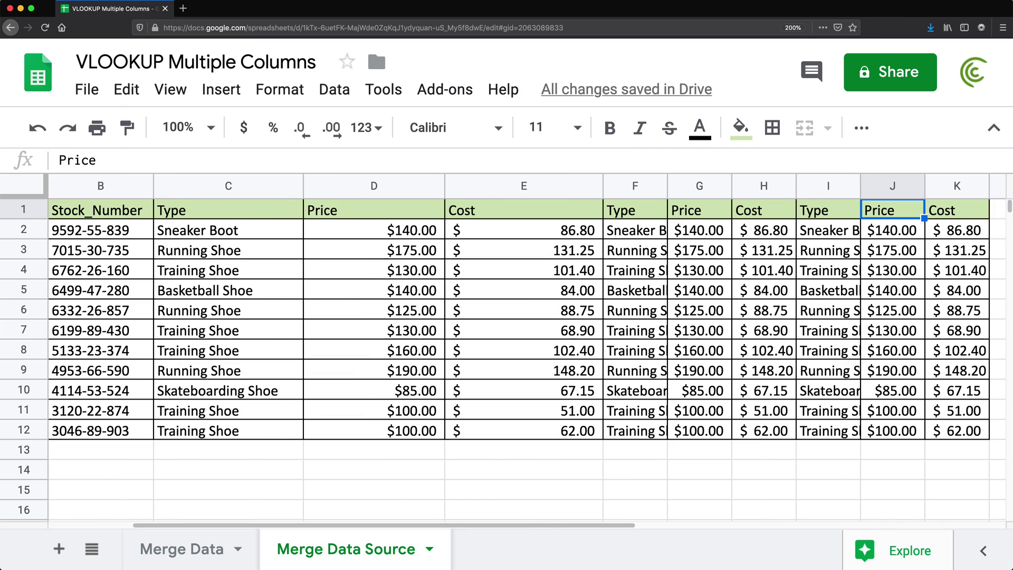
key(Left)
key(Left)
key(Left)
key(Left)
key(Left)
key(Left)
key(Left)
key(Left)
key(Left)
key(Left)
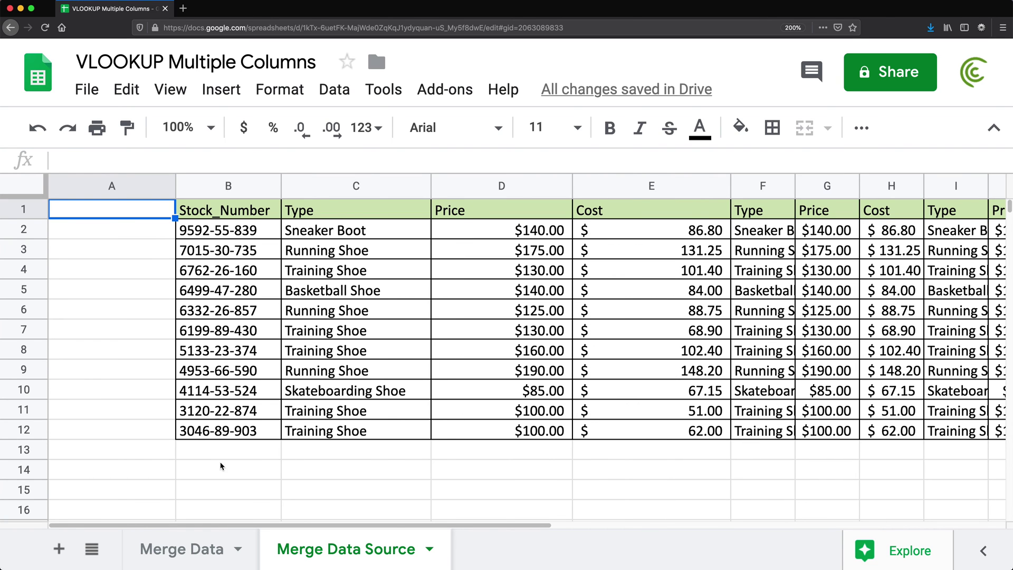
On Merge Data, change C2's index argument to SEQUENCE(1,9,2) and check the returned values in column K by selecting K2:K14.
click(207, 549)
click(428, 232)
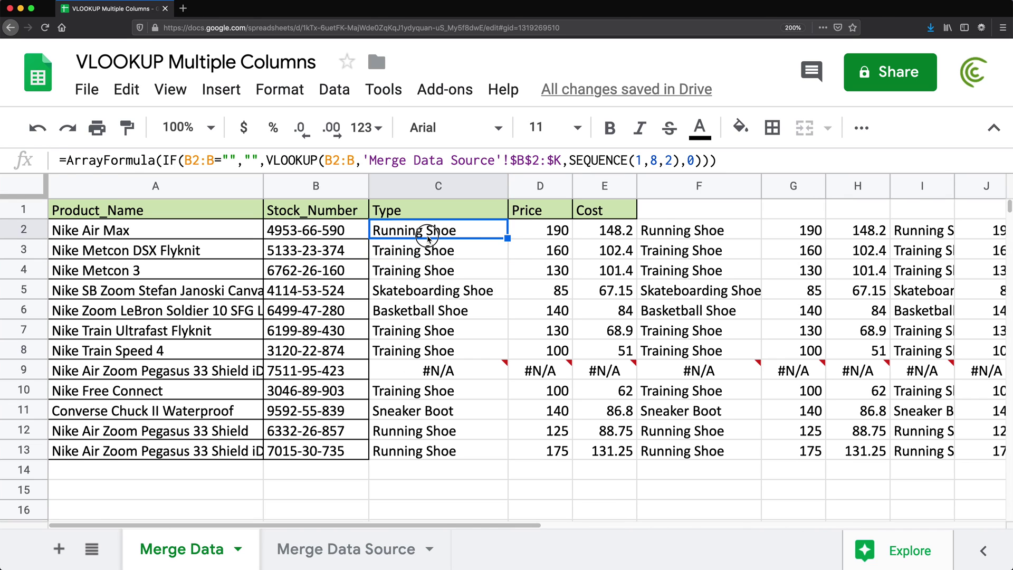
double_click(427, 236)
click(581, 252)
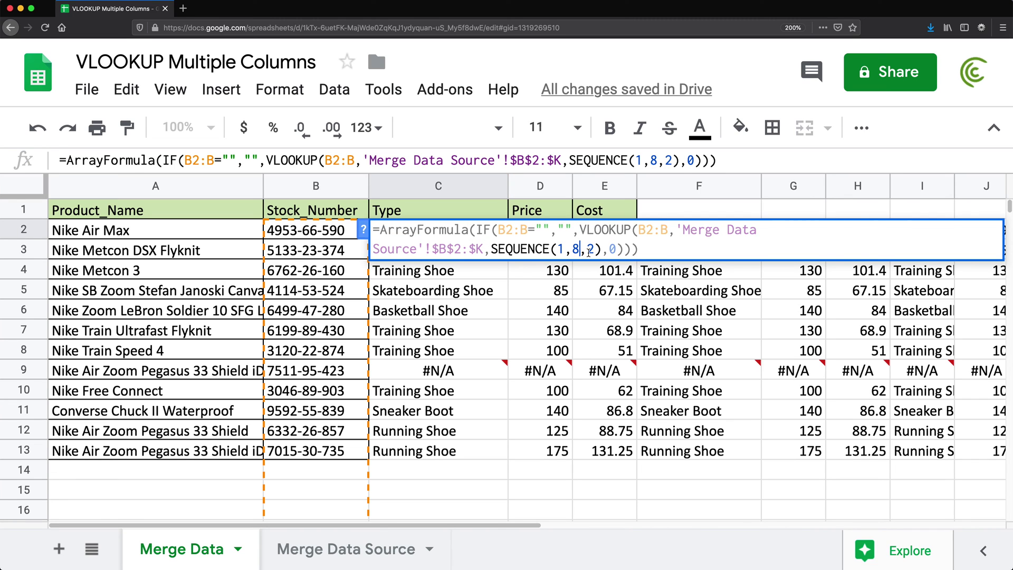
key(BackSpace)
text(9)
key(Return)
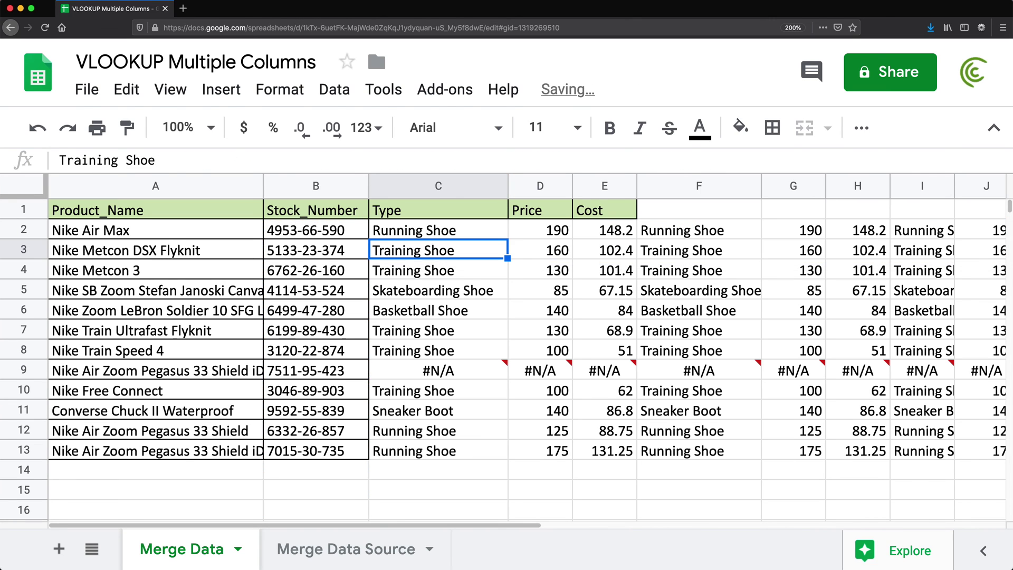
drag(528, 525, 829, 522)
drag(614, 230, 597, 471)
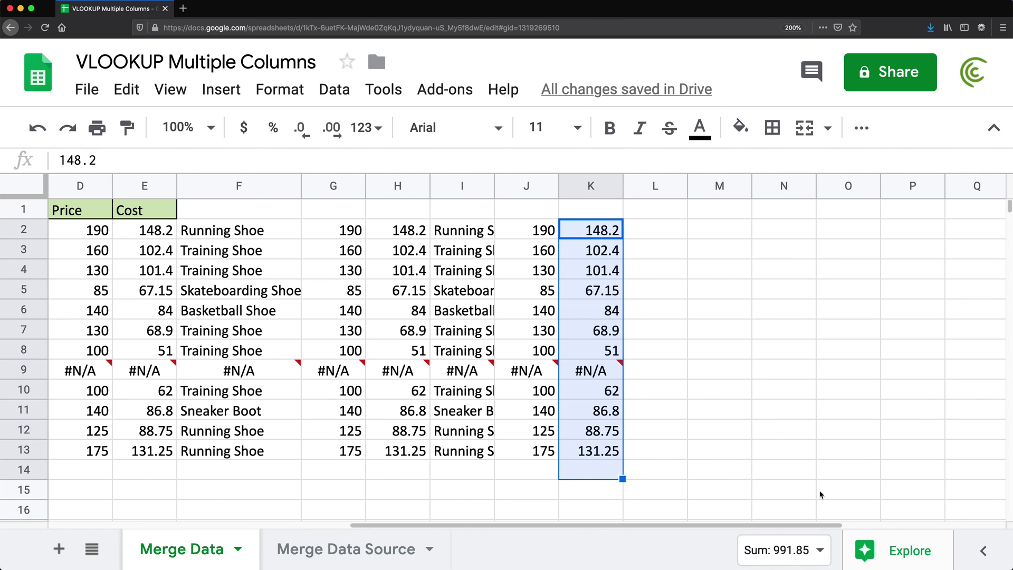
Review the ArrayFormula in C2, and on Merge Data Source go through the Type, Price and Cost header groups in C1:E1 and I1:K1.
drag(714, 524, 481, 524)
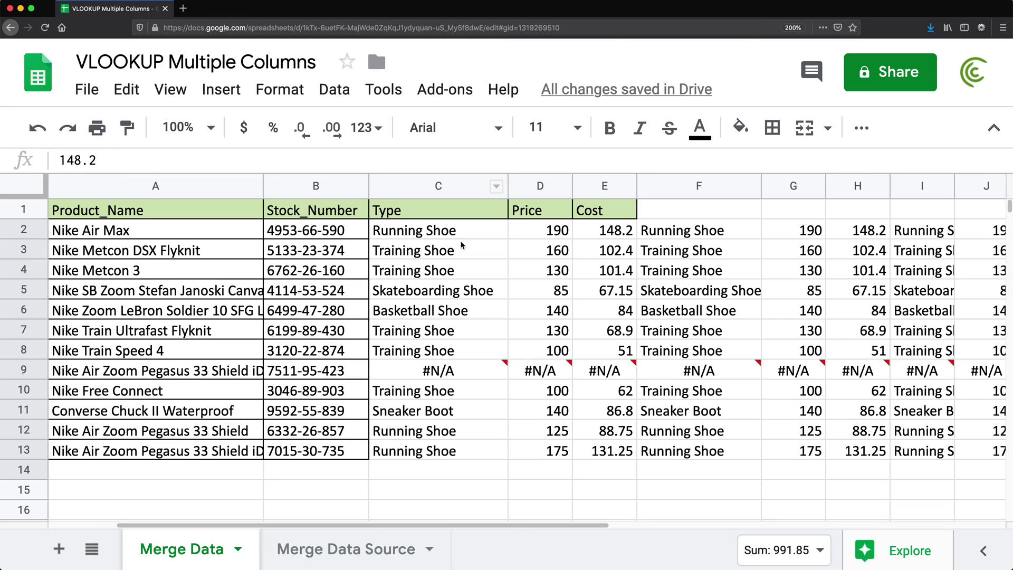
double_click(442, 232)
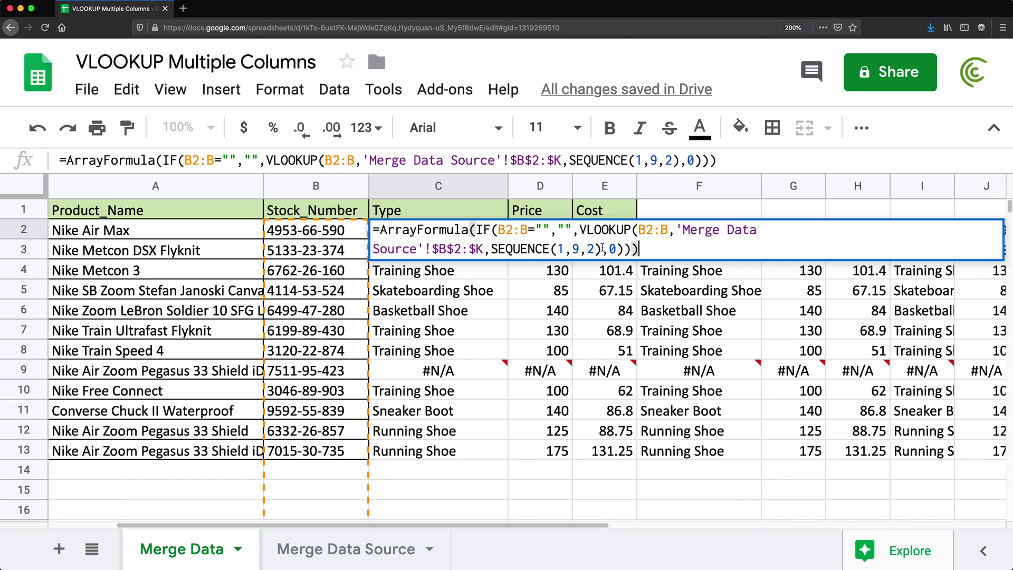
key(Return)
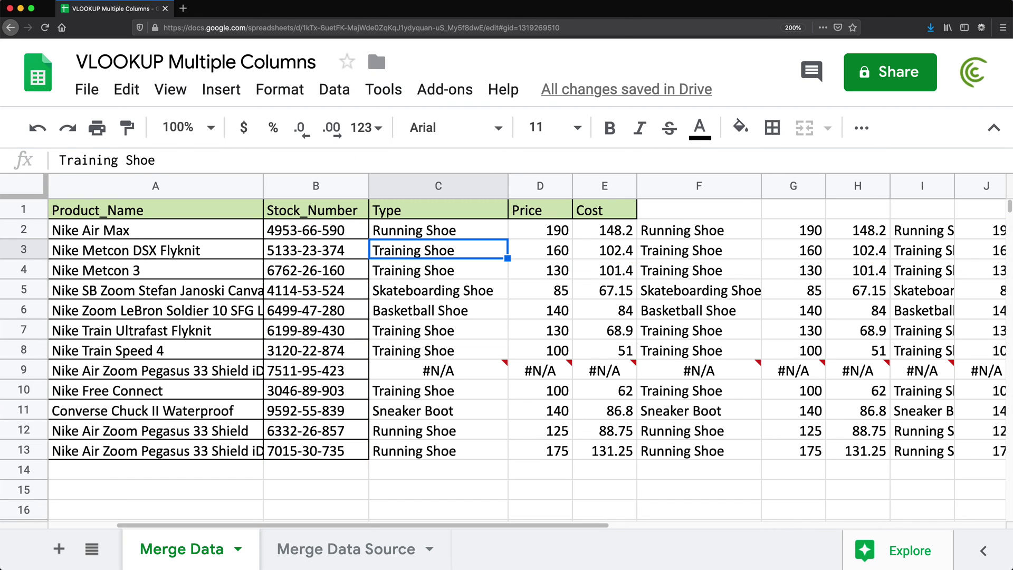
click(465, 228)
click(380, 555)
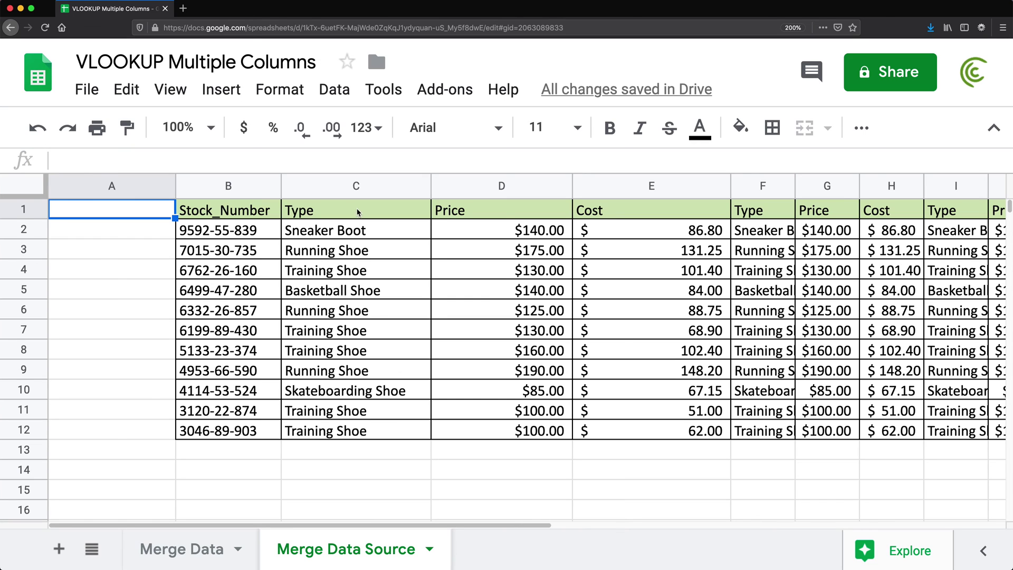
click(380, 211)
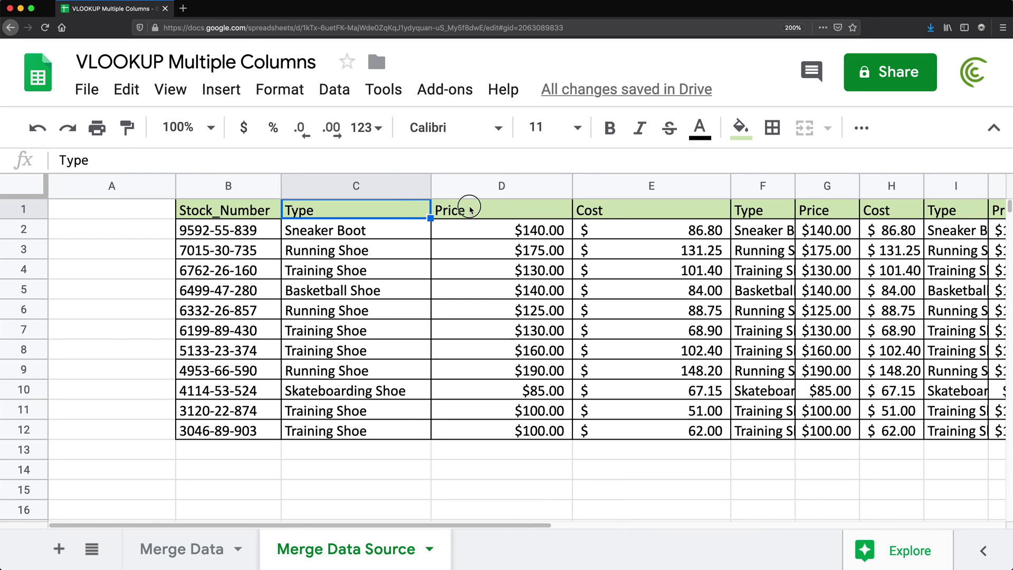
click(625, 213)
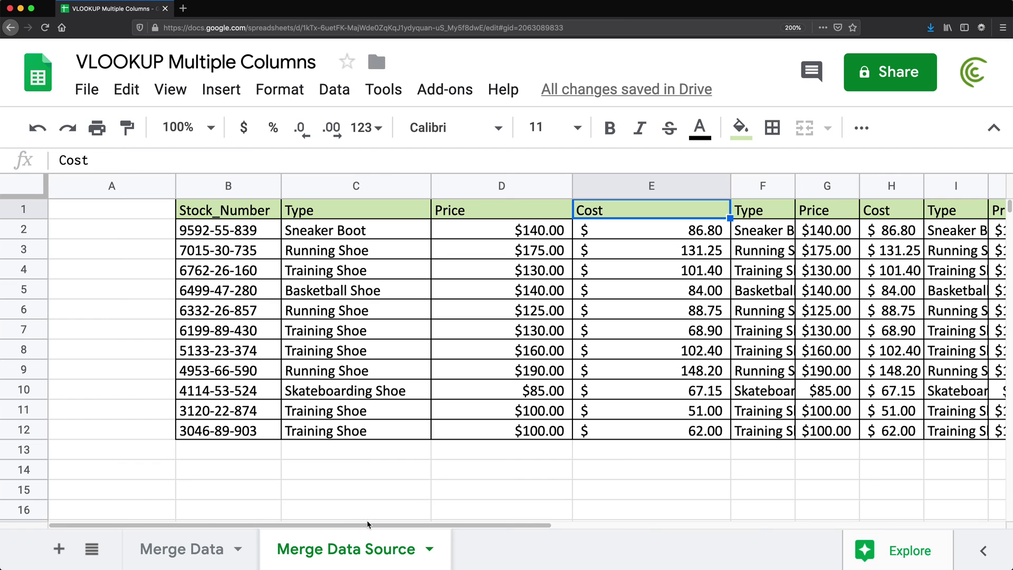
drag(367, 525, 560, 524)
drag(735, 211, 872, 222)
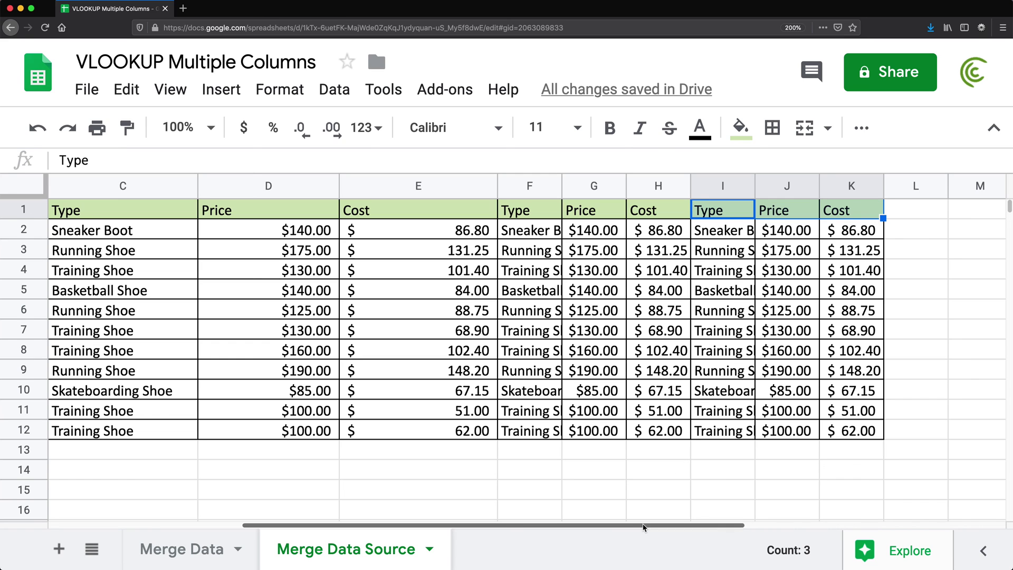
drag(642, 525, 448, 524)
On Merge Data, change the index argument in C2's VLOOKUP formula to SEQUENCE(1,3,2).
click(200, 553)
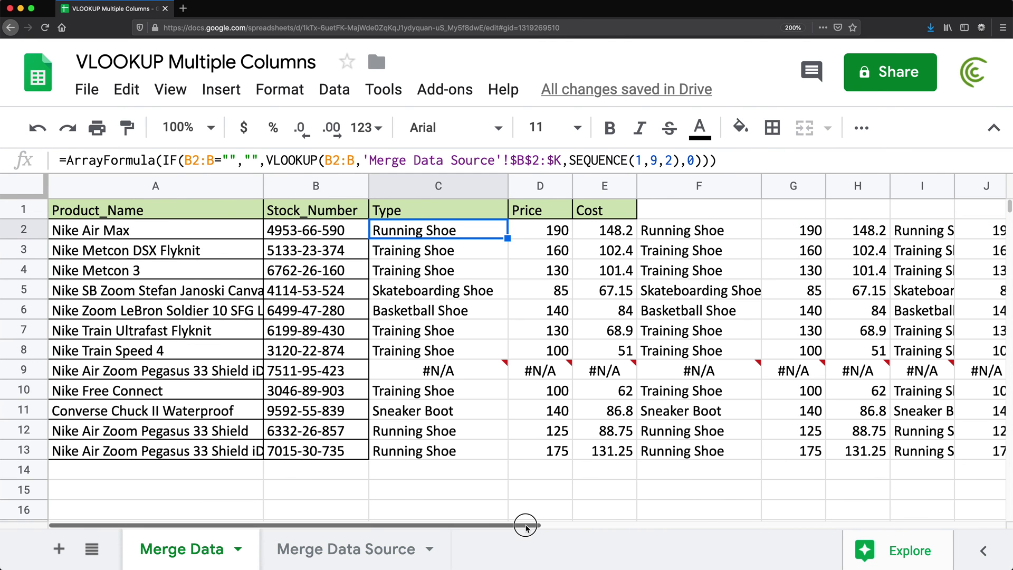
click(658, 161)
key(BackSpace)
text(3)
key(Return)
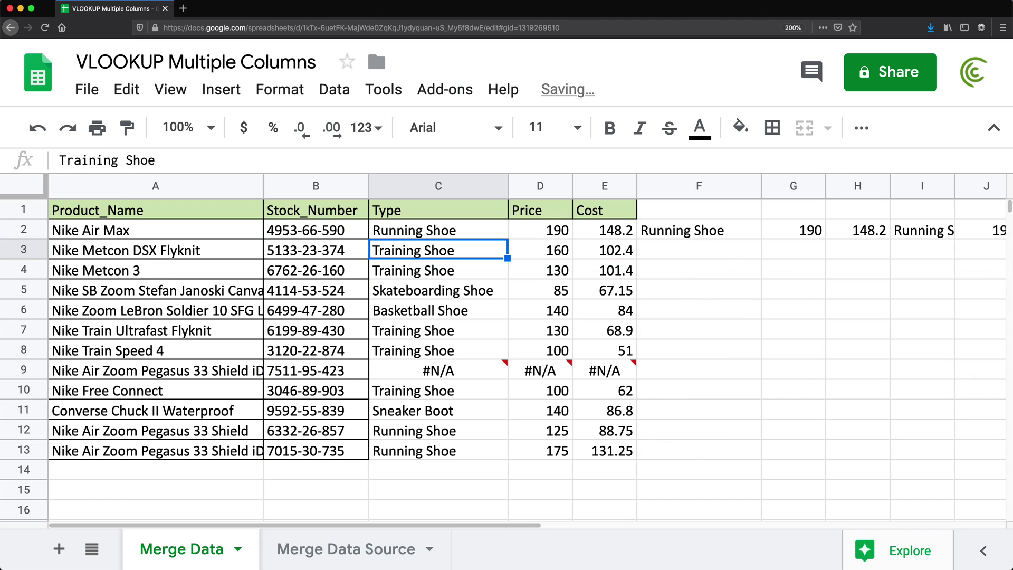
Enter =SEQUENCE(1,3,2) in the empty cell H2.
click(824, 235)
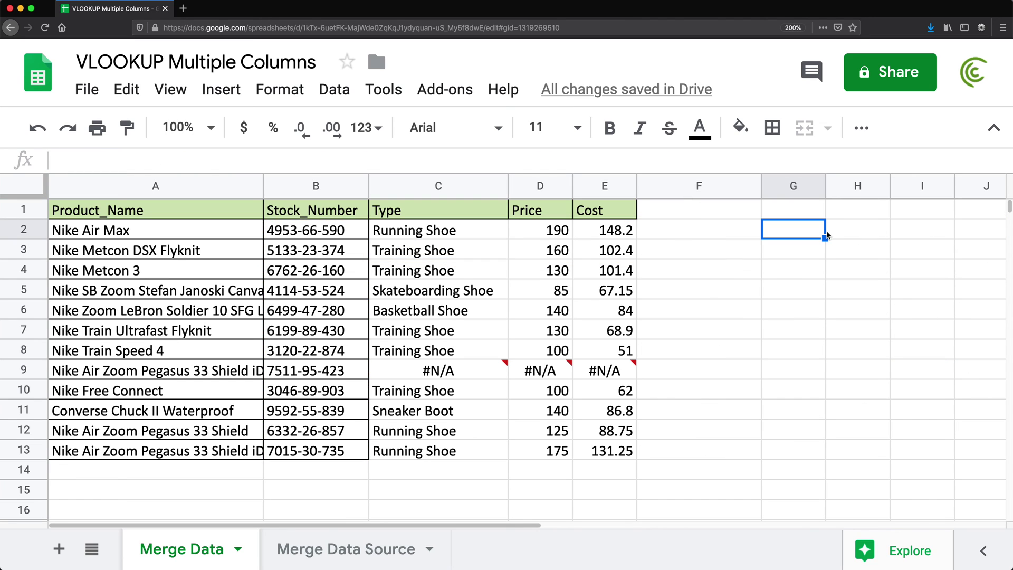
key(Right)
key(Right)
key(Right)
key(Right)
key(Left)
key(Left)
key(Left)
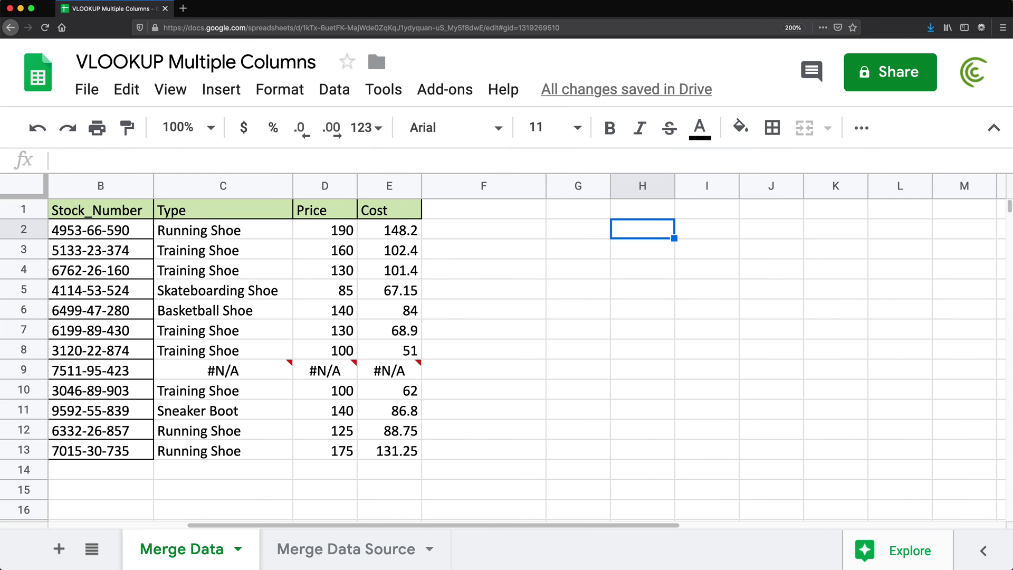
text(=se)
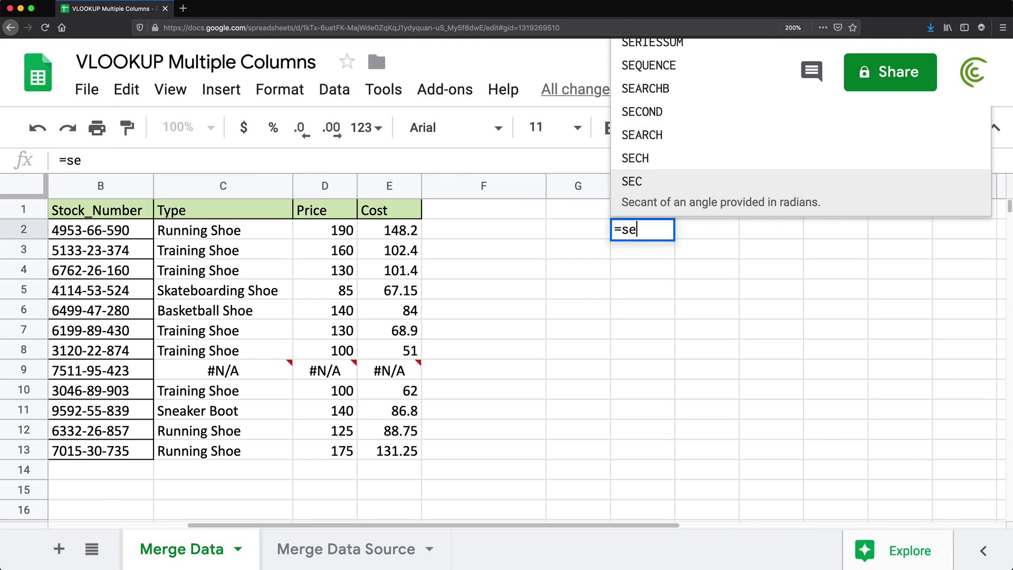
key(Up)
key(Up)
key(Up)
key(Up)
key(Up)
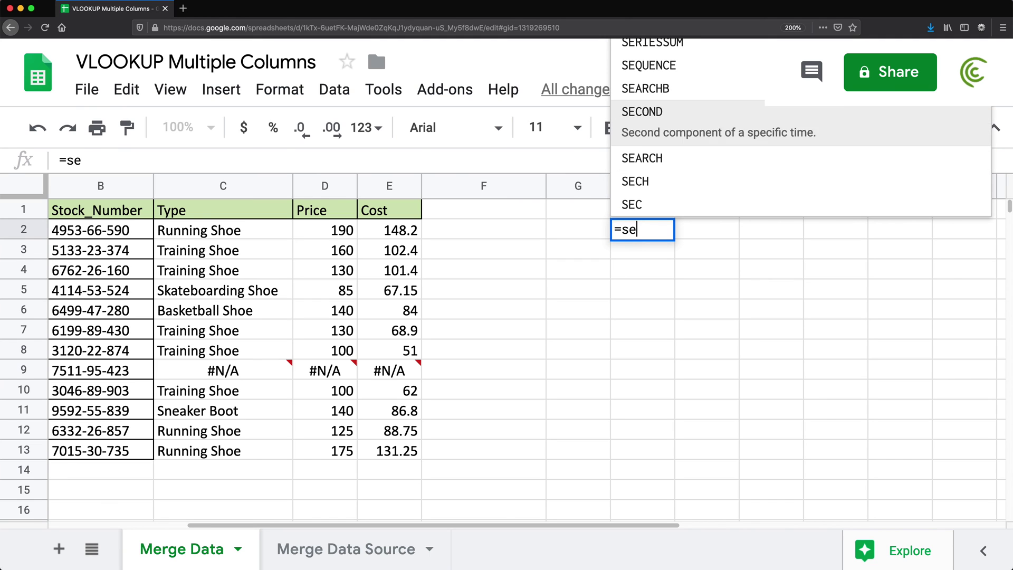
key(Tab)
text(1)
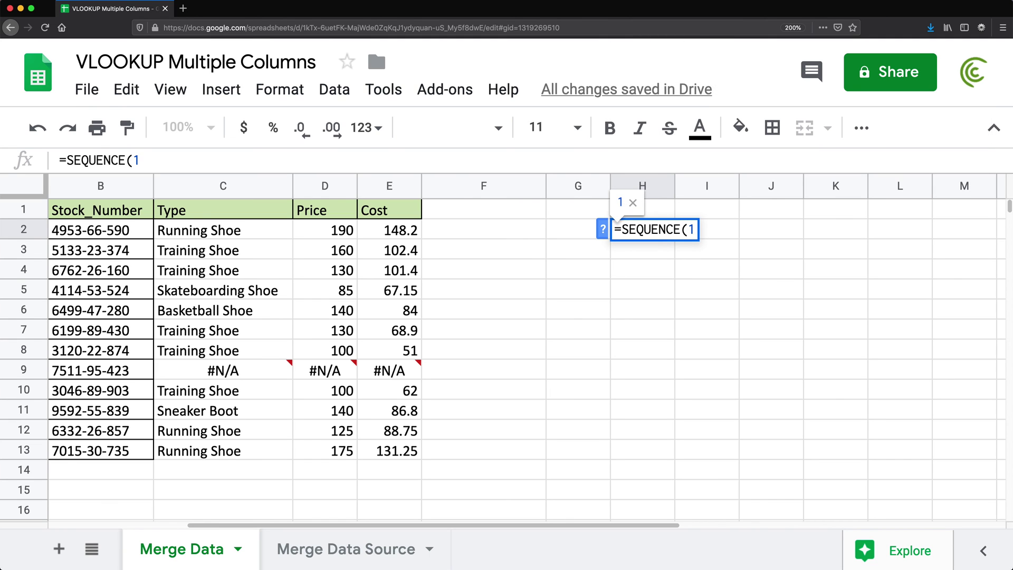
text(,3)
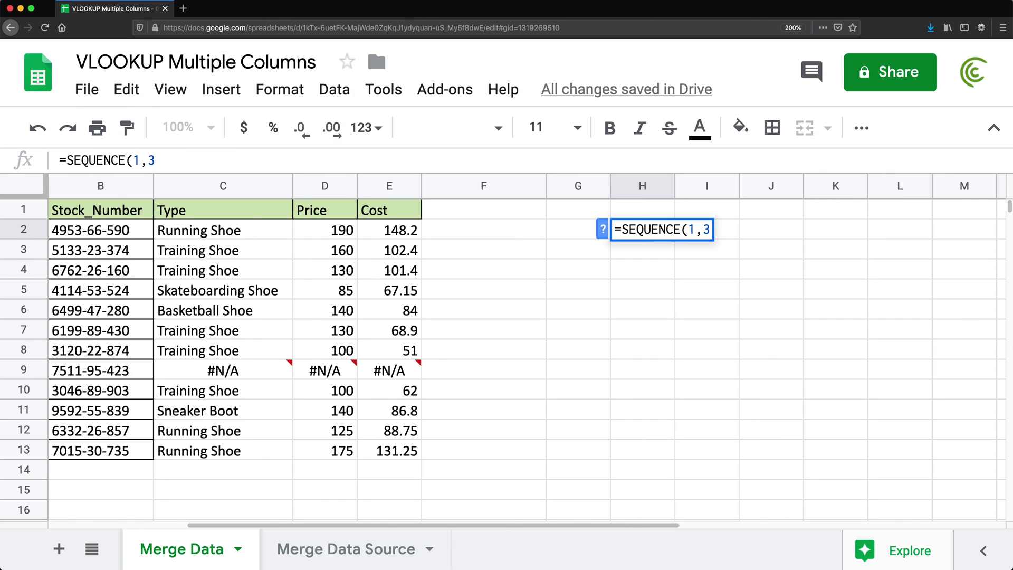
text(,2))
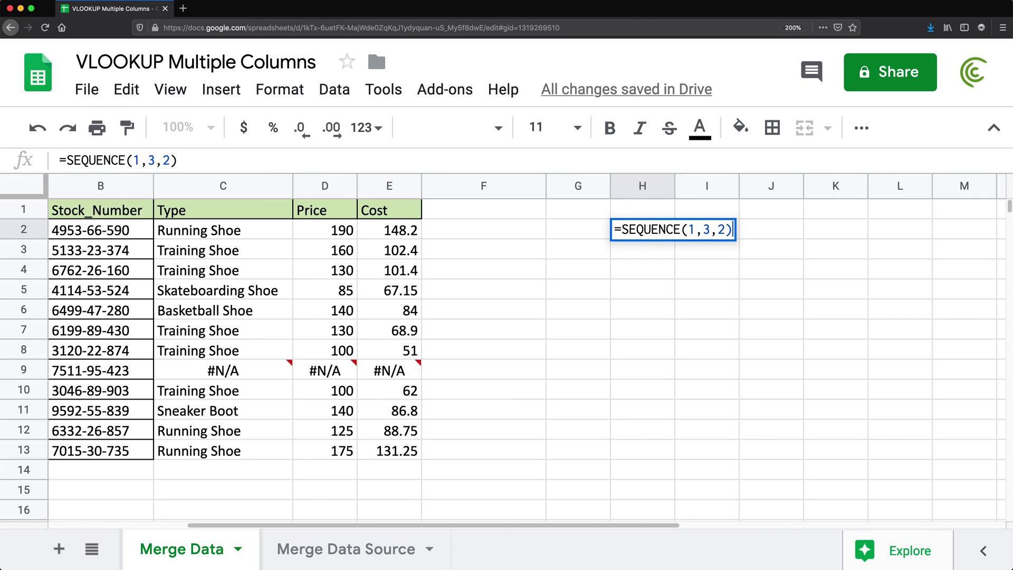
key(Return)
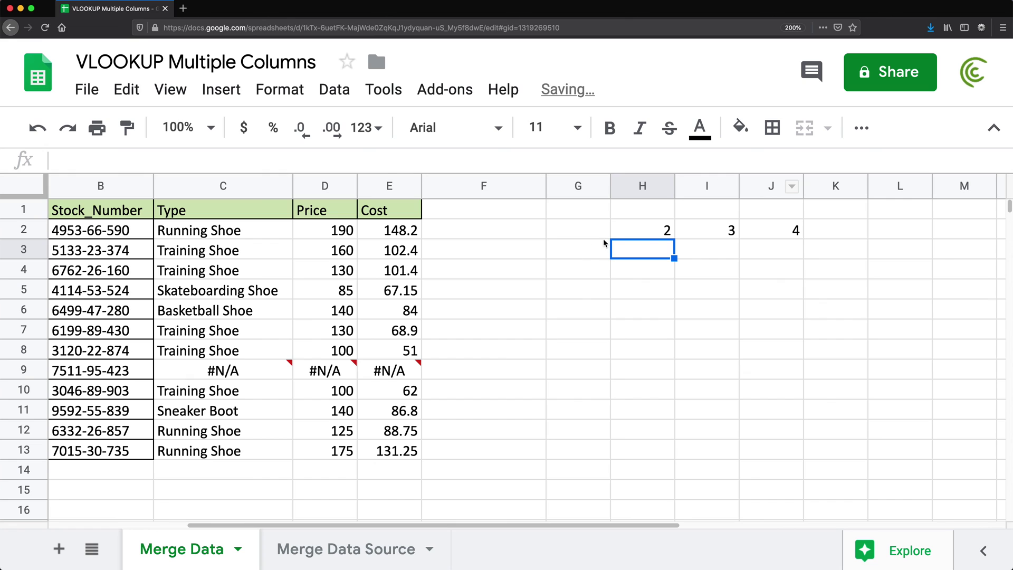
Enter =SEQUENCE(1,3,6) in H4, and compare the number rows H2:J2 and H4:J4.
double_click(650, 231)
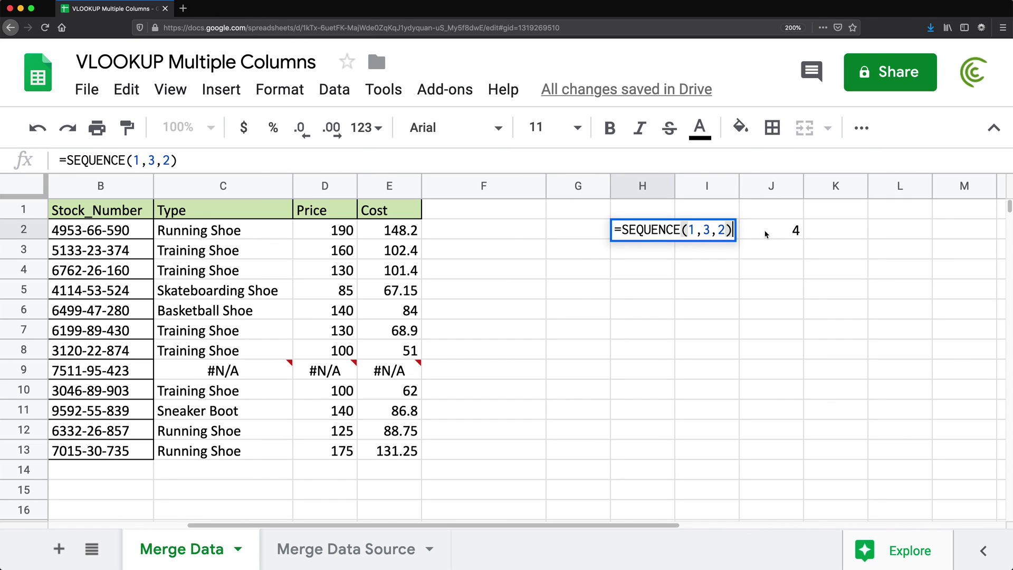
key(Escape)
click(646, 267)
text(=)
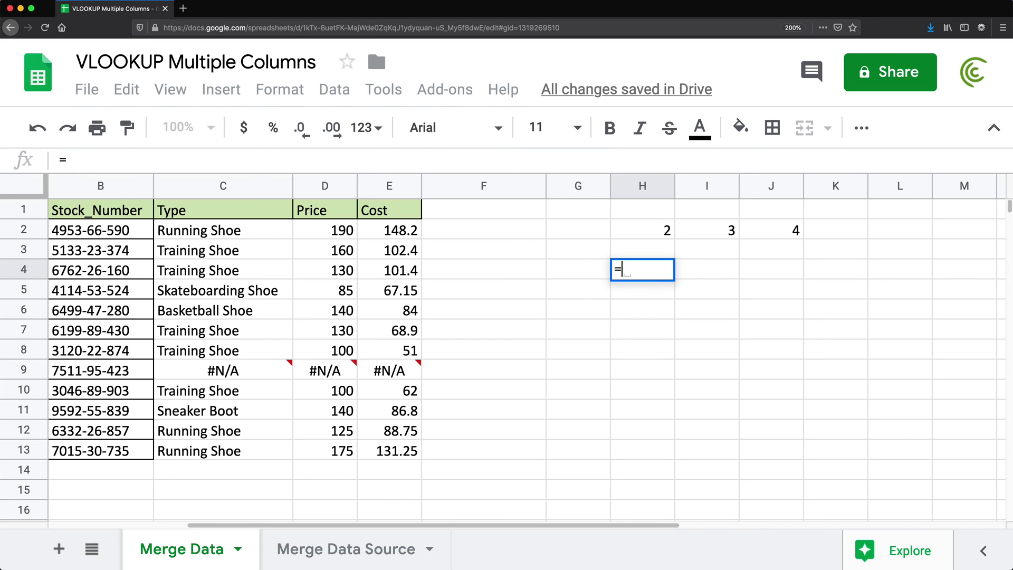
text(seq)
key(Tab)
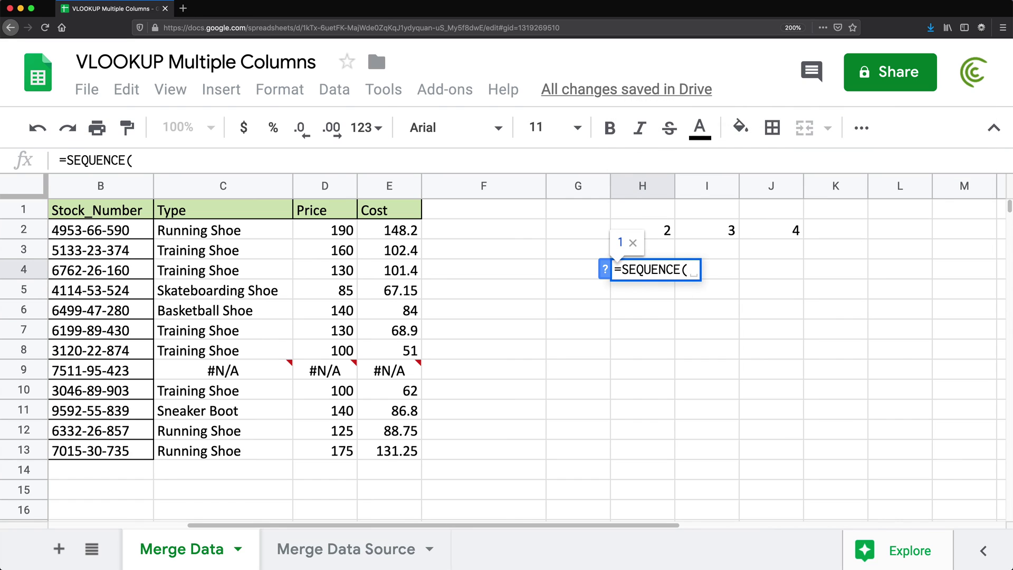
text(1,)
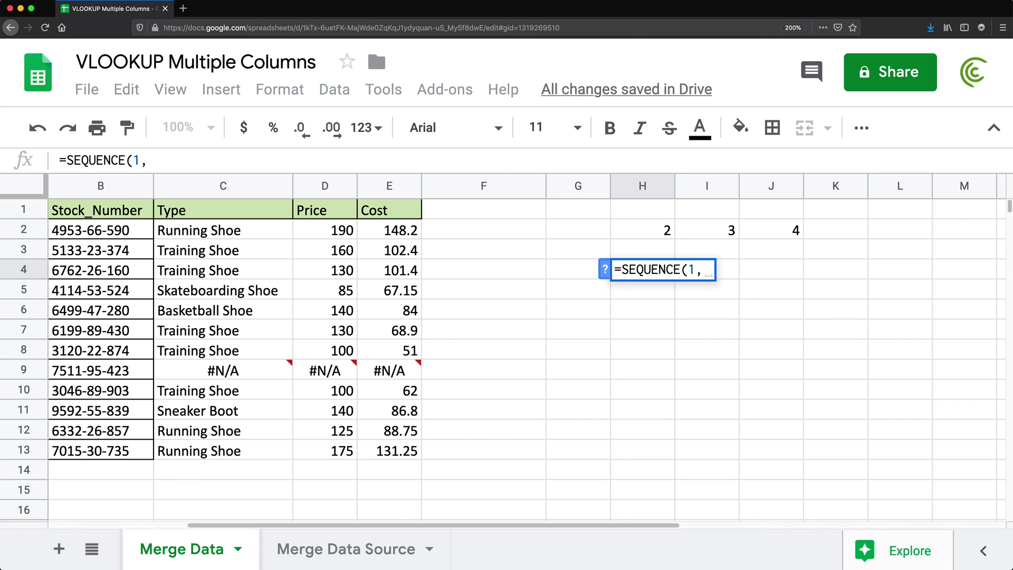
text(3)
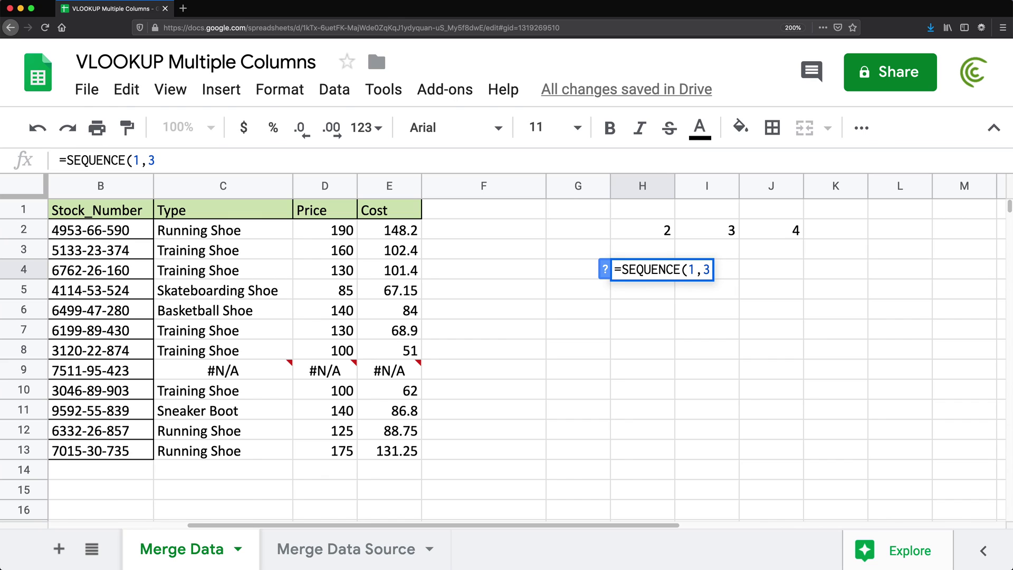
text(,)
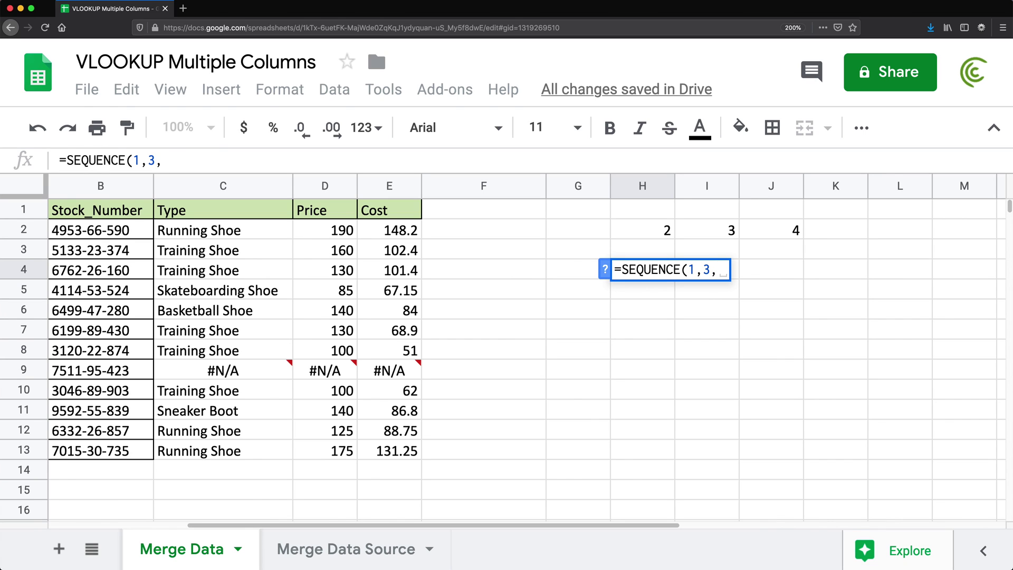
text(6))
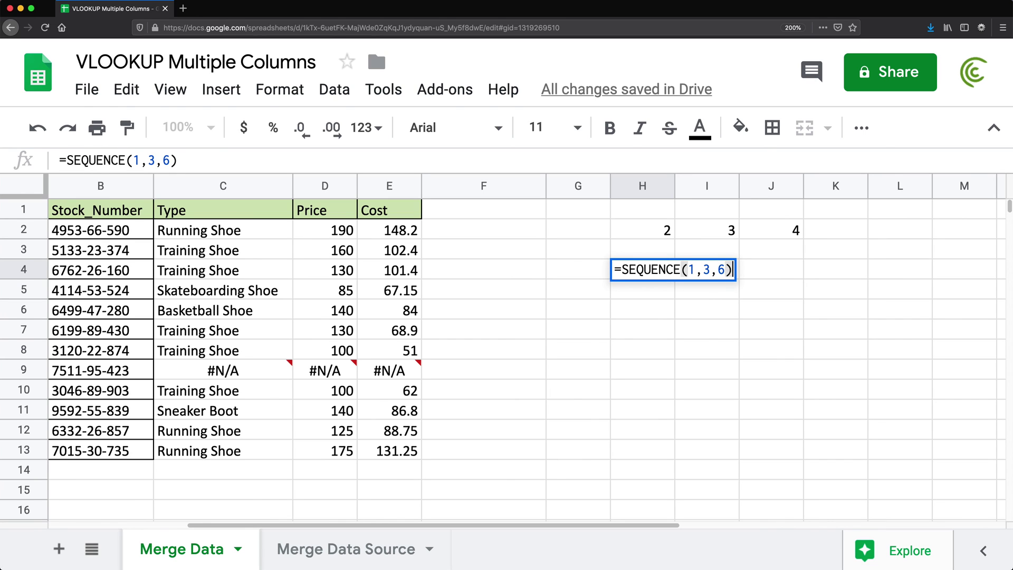
key(Return)
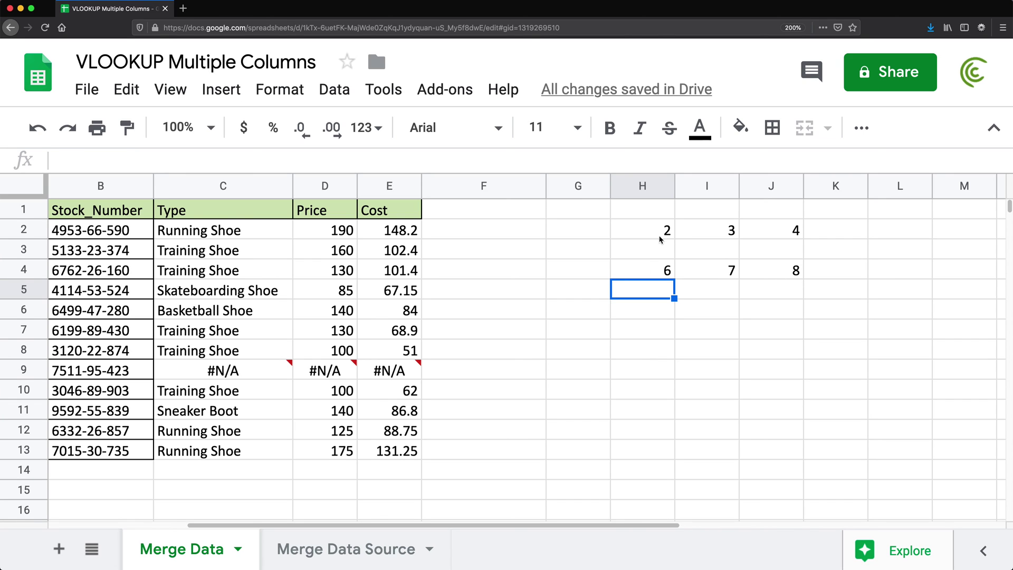
drag(654, 234, 765, 235)
drag(663, 270, 775, 270)
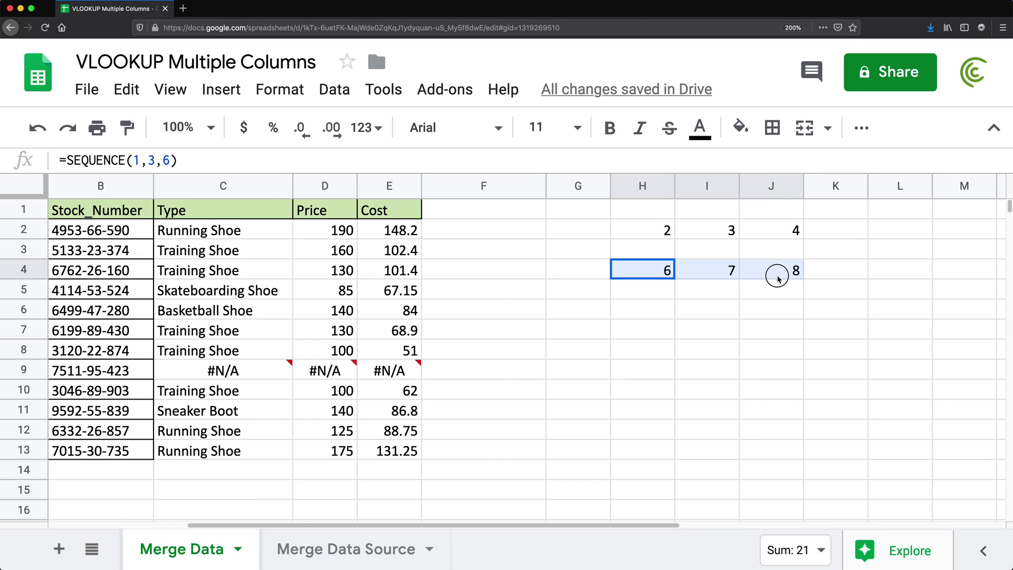
click(657, 236)
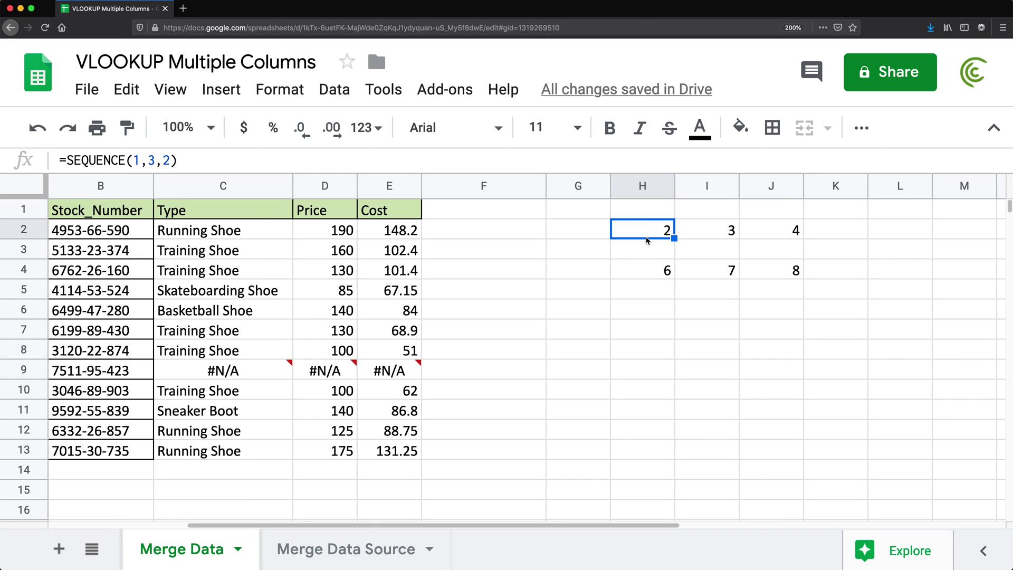
Copy SEQUENCE(1,3,6) from H4's formula without the equals sign, leaving the cell unedited.
double_click(650, 268)
drag(619, 269, 798, 280)
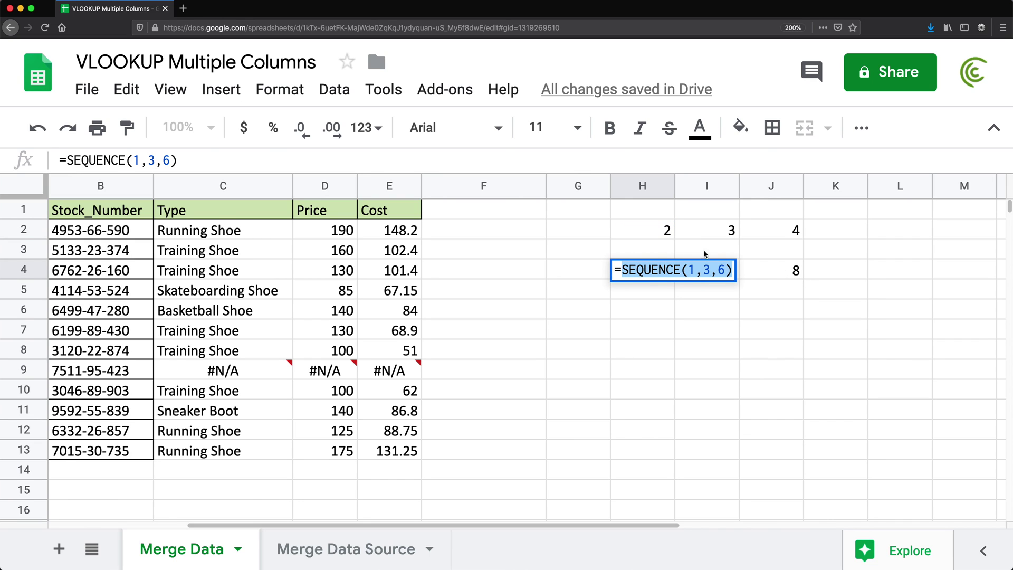
key(Escape)
Combine both sequences in H2 as the array ={SEQUENCE(1,3,2),SEQUENCE(1,3,6)}.
click(649, 229)
double_click(637, 230)
key(Home)
key(Right)
text({)
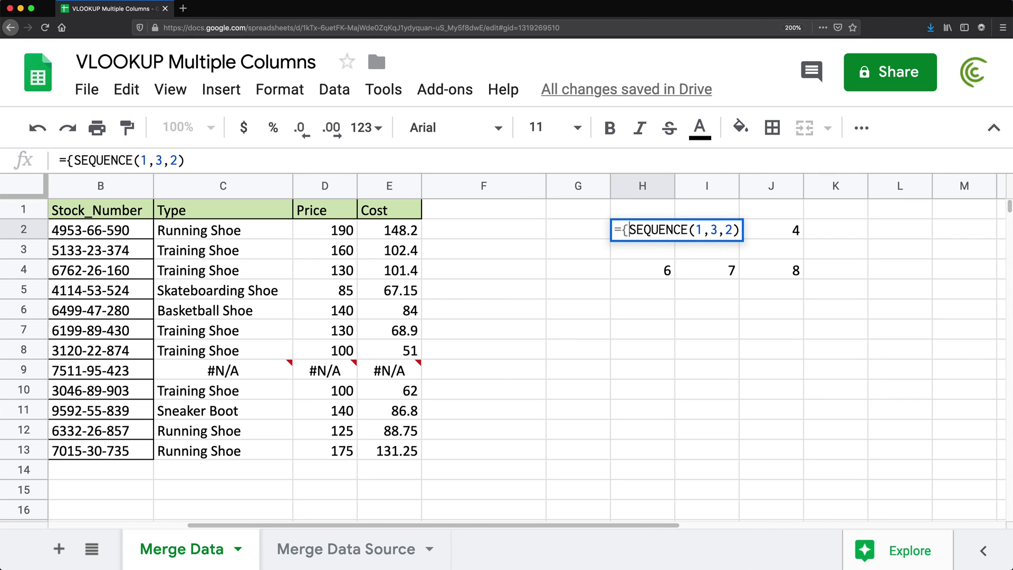
click(727, 230)
text(,)
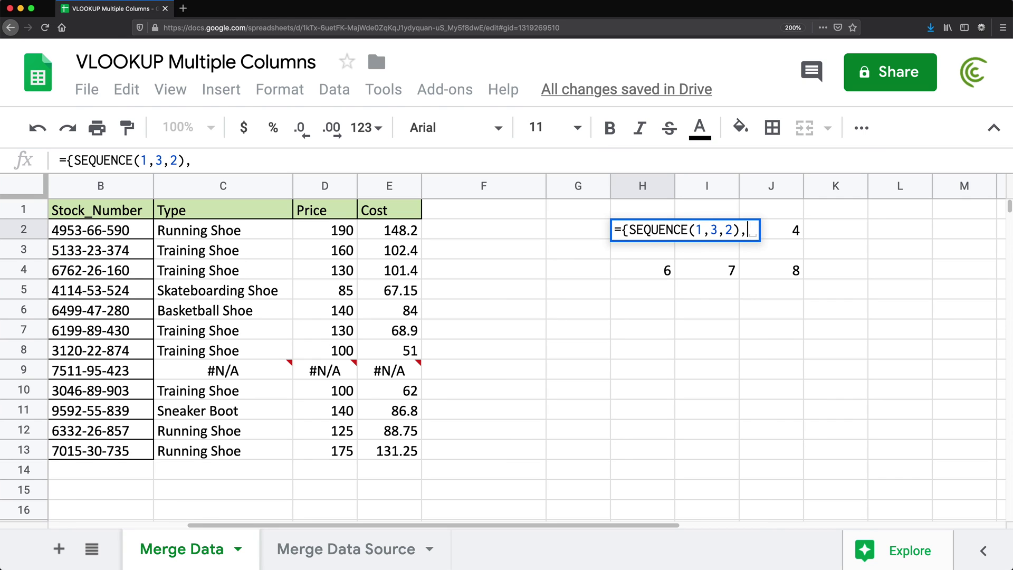
text(SEQUENCE(1,3,6))
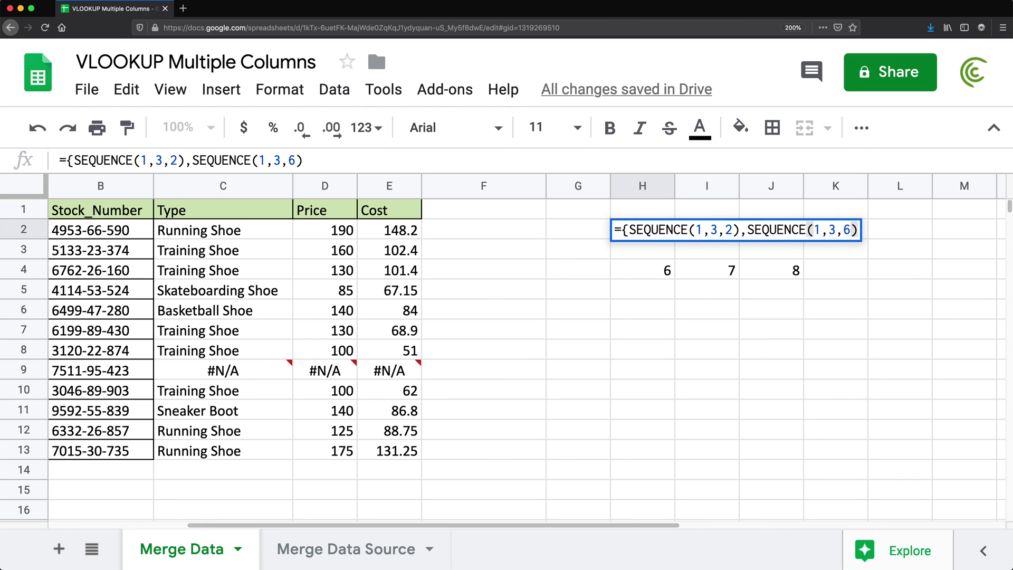
text(})
key(Return)
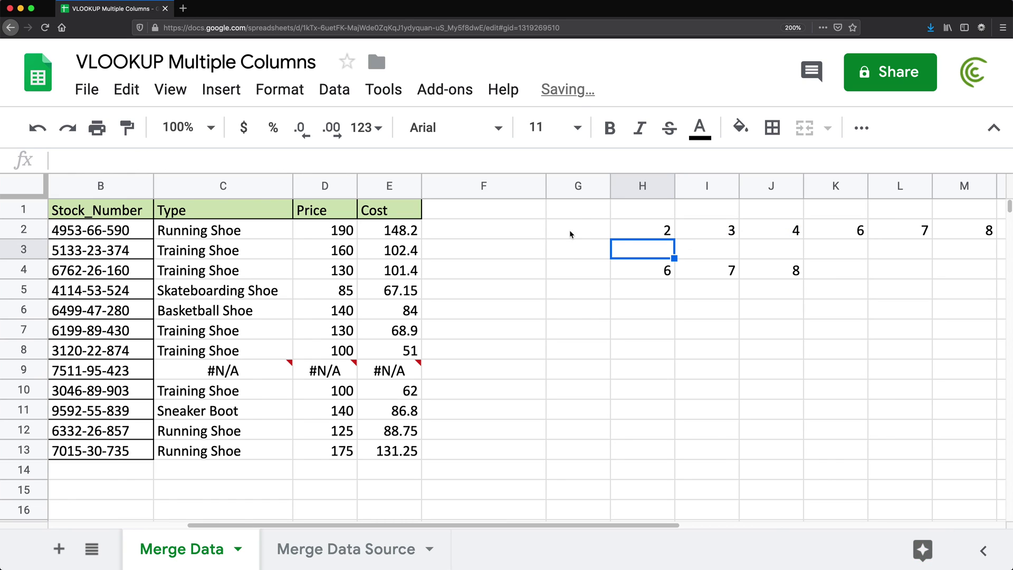
Check the two number groups in H2:M2, clear the helper formula in H4, and select H2.
drag(669, 236, 780, 244)
drag(666, 232, 942, 235)
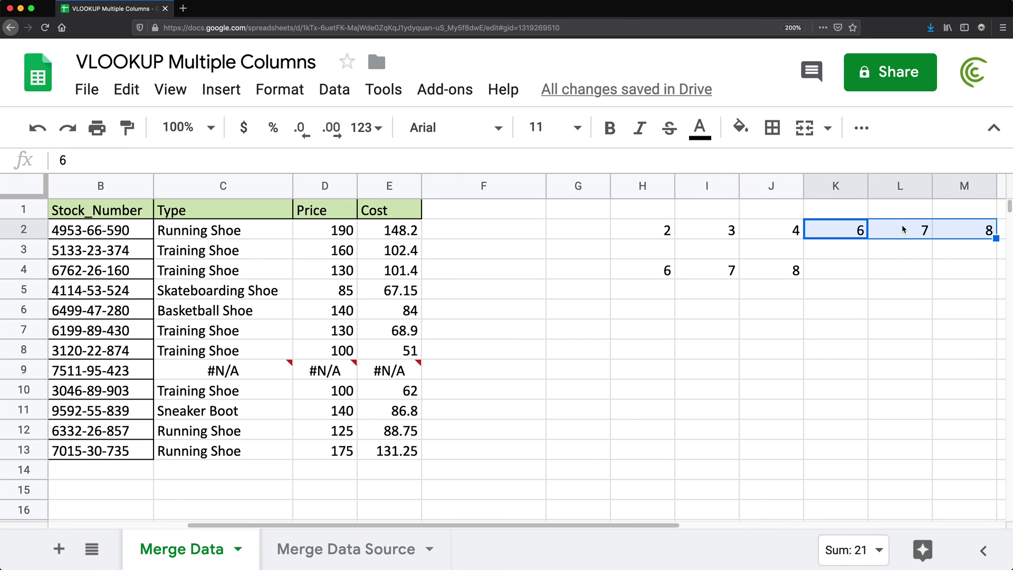
click(655, 269)
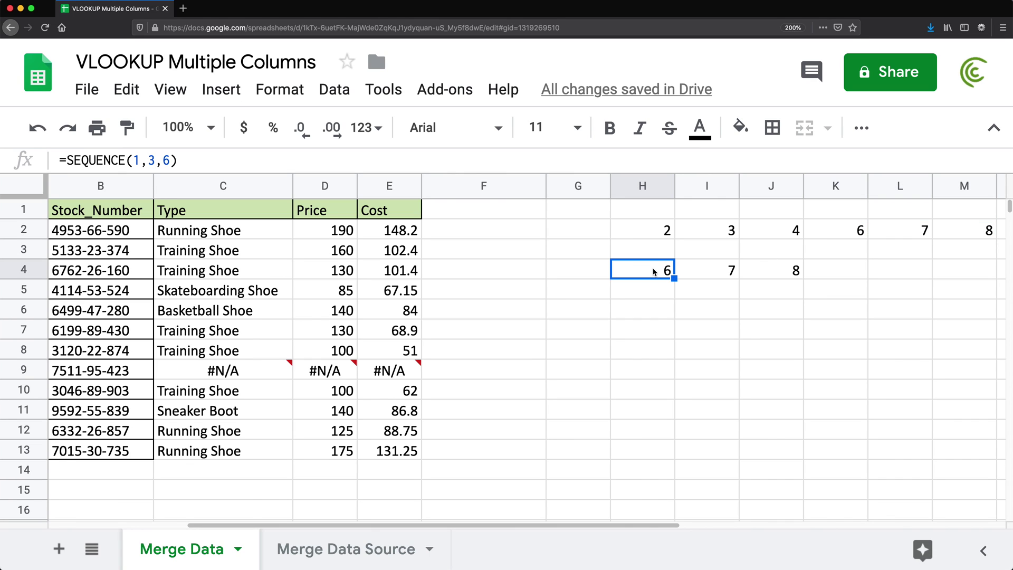
key(Delete)
click(642, 230)
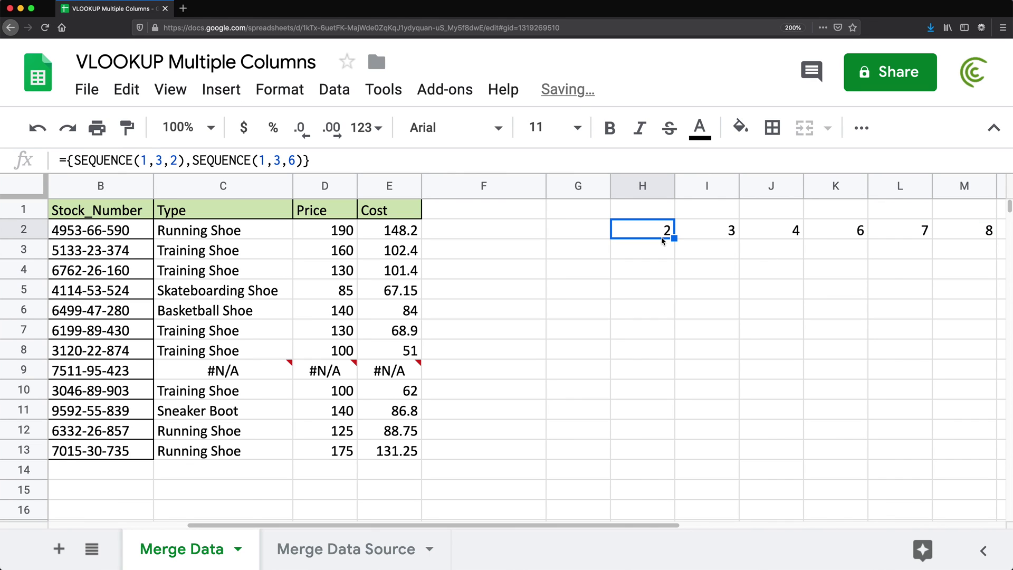
Cut the array {SEQUENCE(1,3,2),SEQUENCE(1,3,6)} from H2's formula without its equals sign, and clear the helper cell H2.
double_click(650, 233)
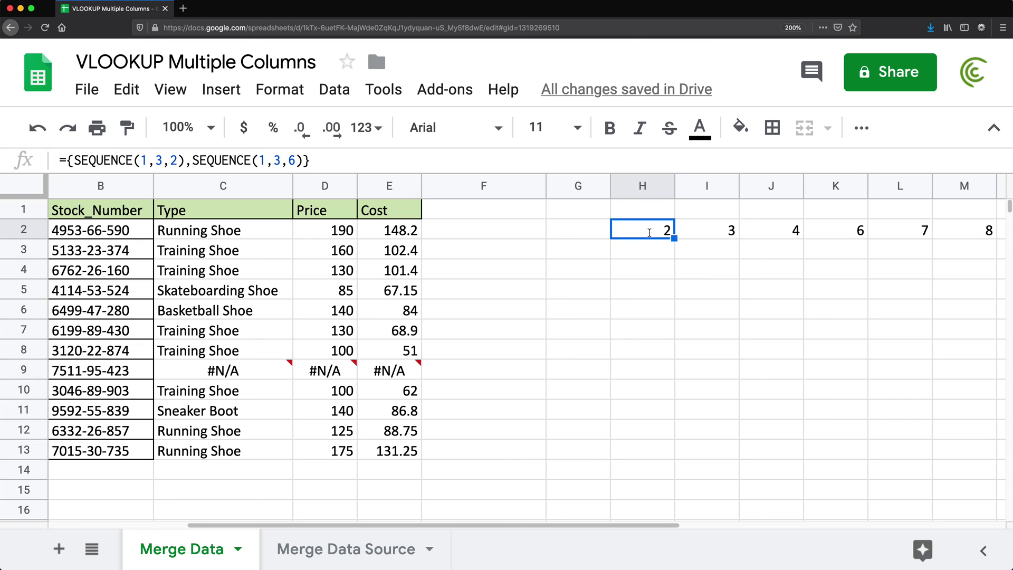
drag(621, 230, 922, 264)
key(BackSpace)
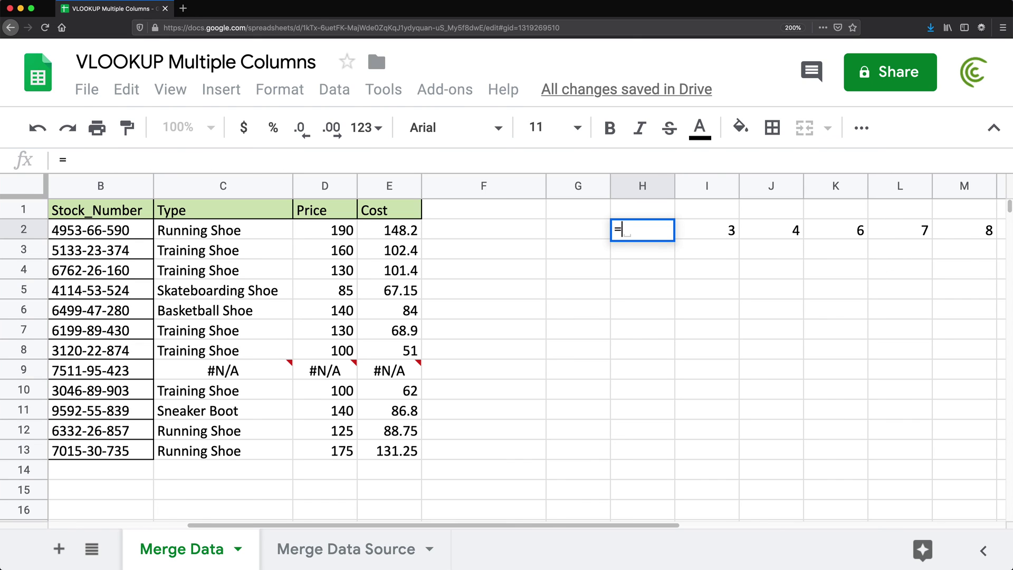
key(Escape)
key(Delete)
Replace SEQUENCE(1,3,2) in C2's VLOOKUP formula with the combined array {SEQUENCE(1,3,2),SEQUENCE(1,3,6)} as the column index.
key(Left)
key(Left)
key(Left)
key(Left)
key(Left)
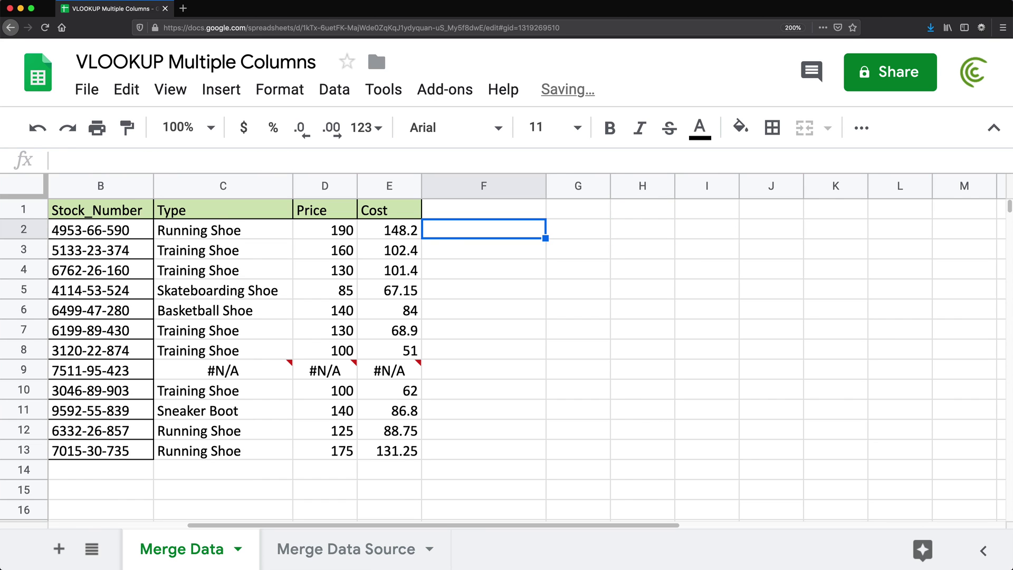
key(Left)
key(Left)
key(Right)
key(Right)
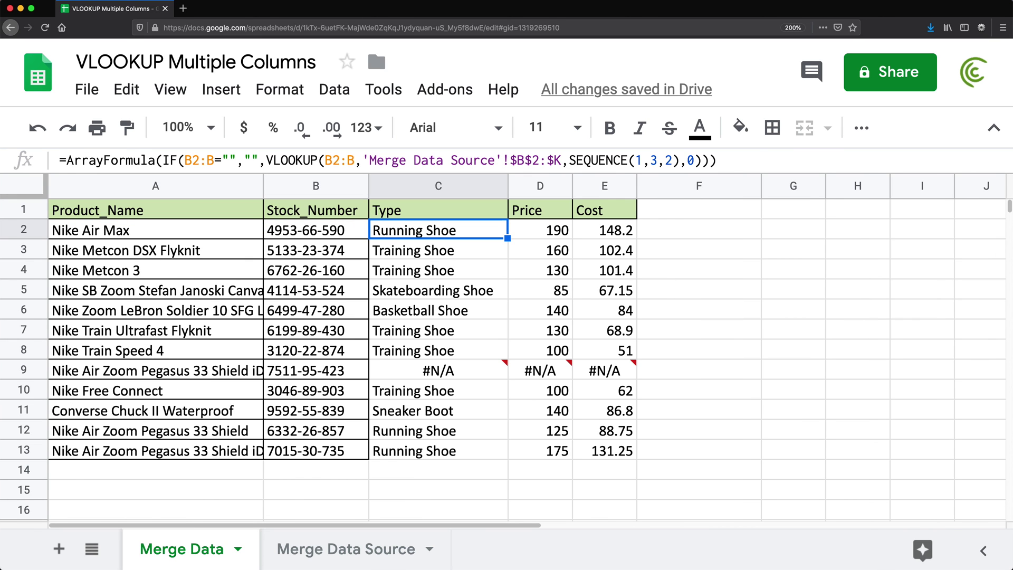
click(651, 160)
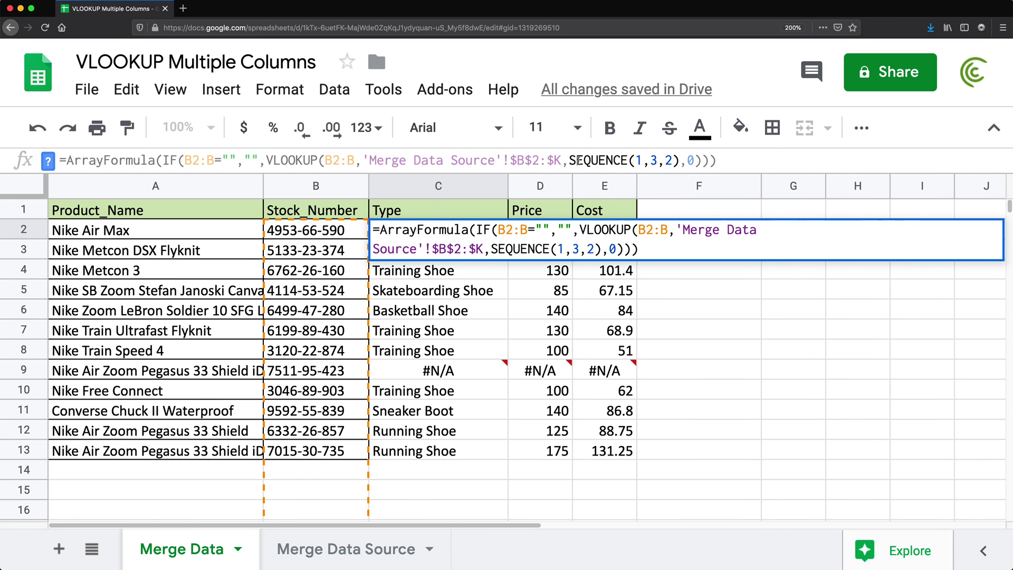
drag(569, 160, 669, 160)
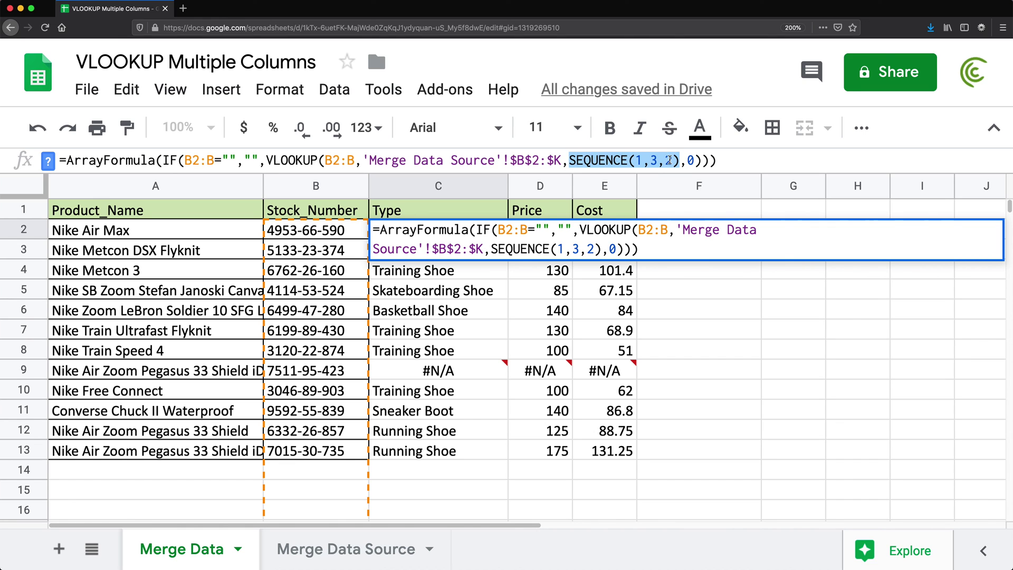
key(BackSpace)
text({SEQUENCE(1,3,2),SEQUENCE(1,3,6)},)
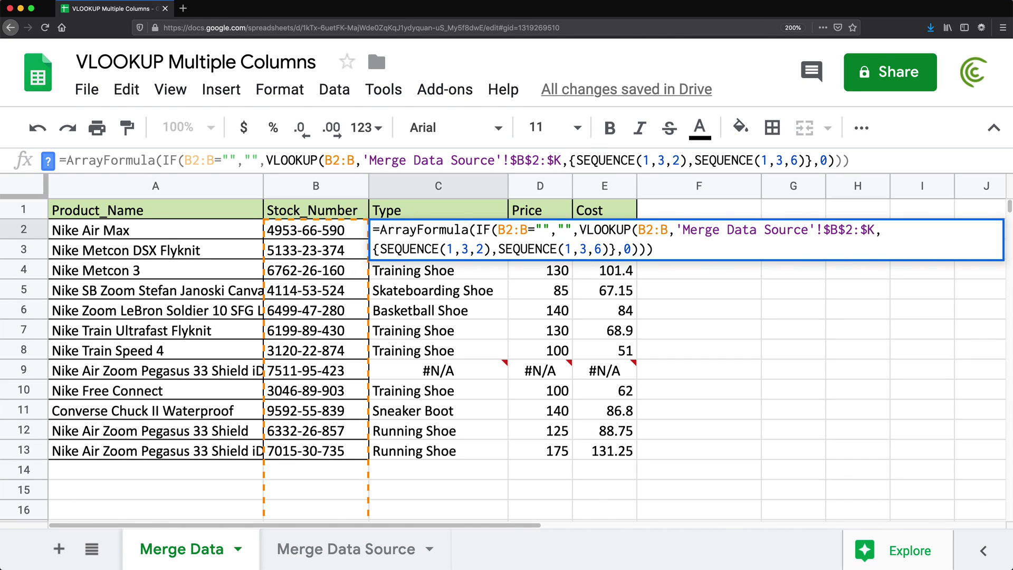
key(Return)
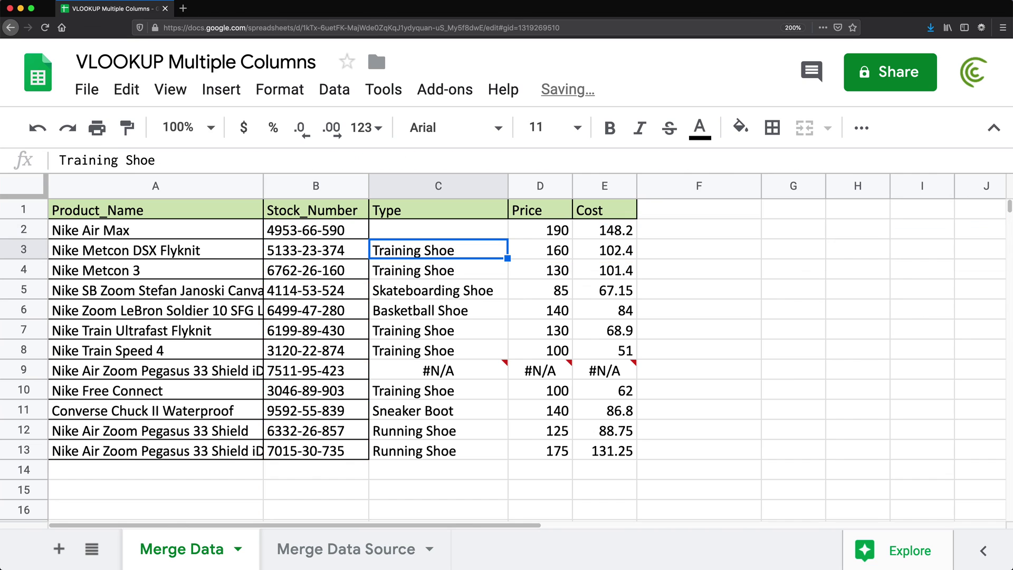
Check the two returned column groups in C2:E2 and F2:H2, and open C2's formula to review it.
drag(417, 230, 611, 232)
drag(709, 234, 847, 232)
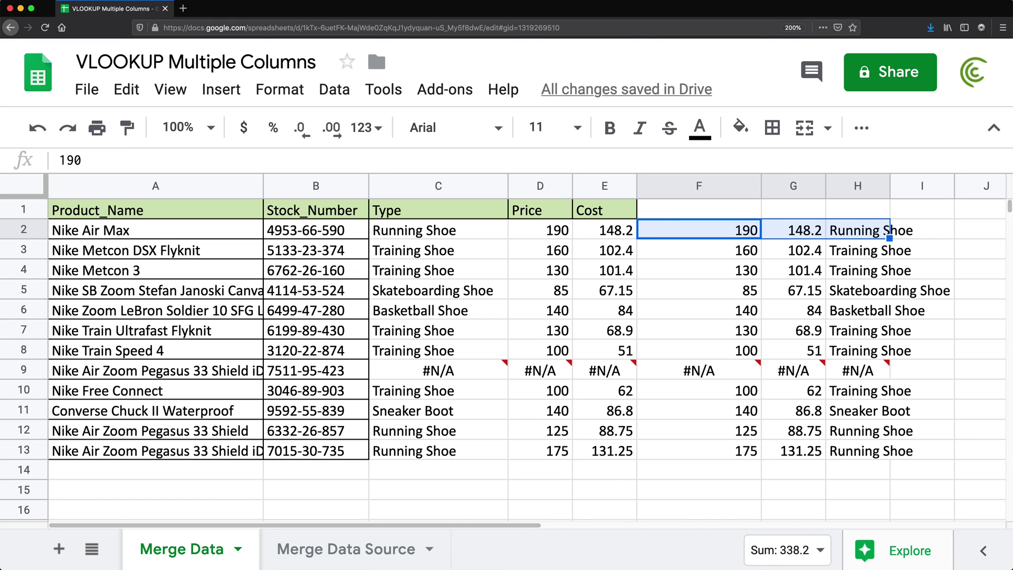
drag(471, 525, 402, 522)
click(441, 229)
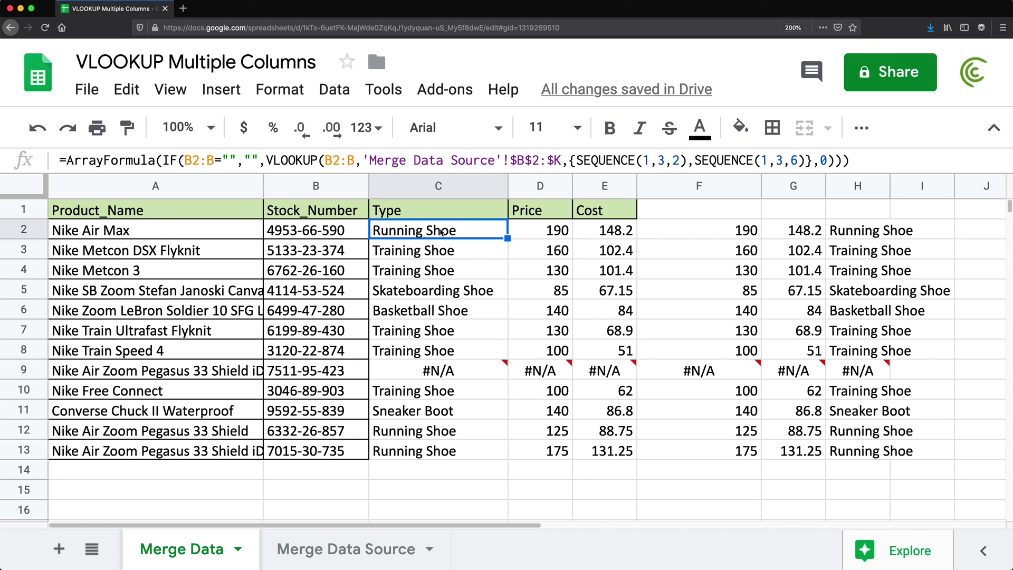
double_click(441, 231)
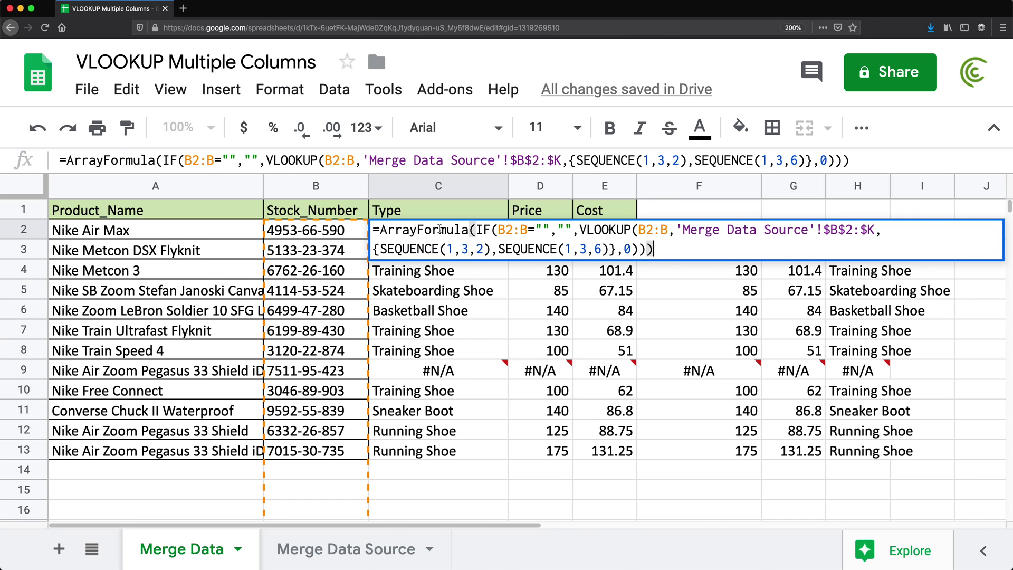